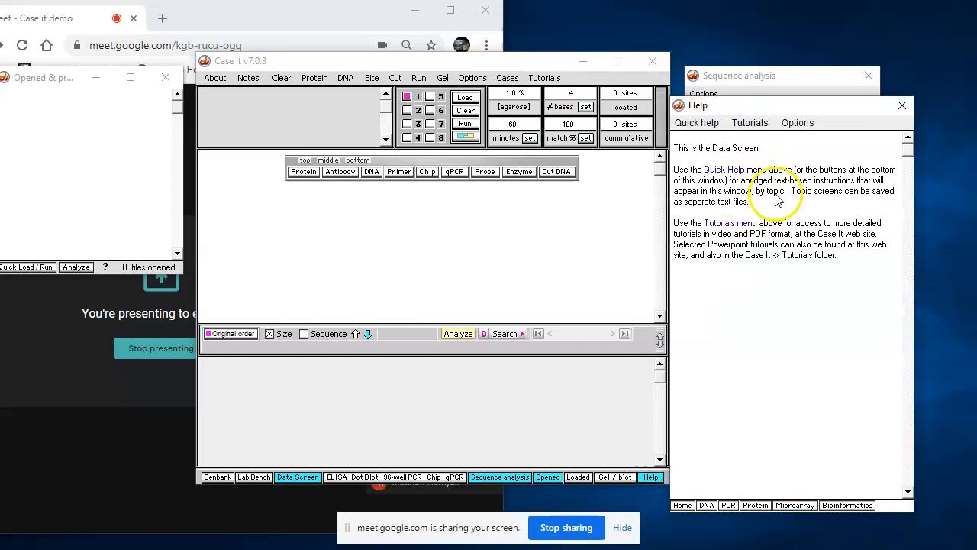
# Close the Help and Sequence analysis windows and reposition the main Case It window higher on the desktop.
pyautogui.click(901, 105)
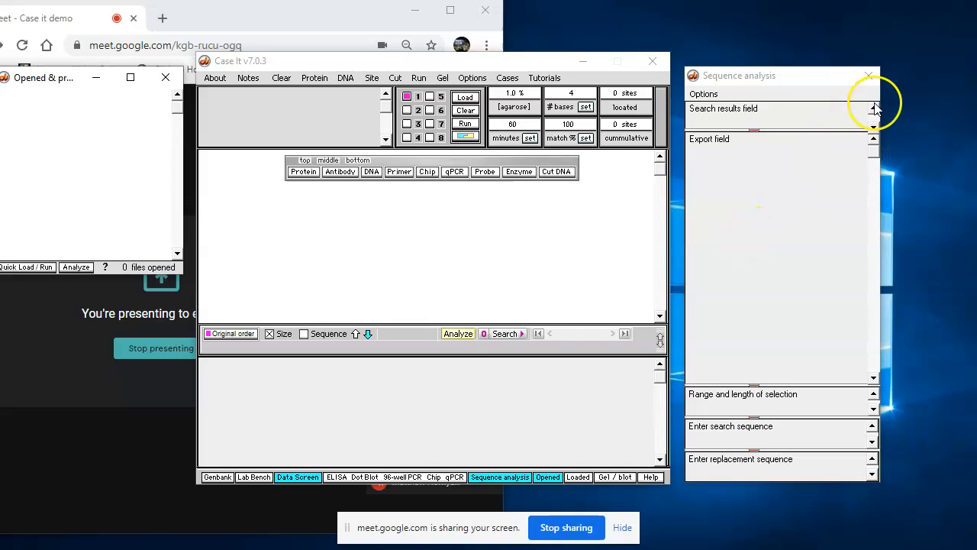
pyautogui.click(869, 76)
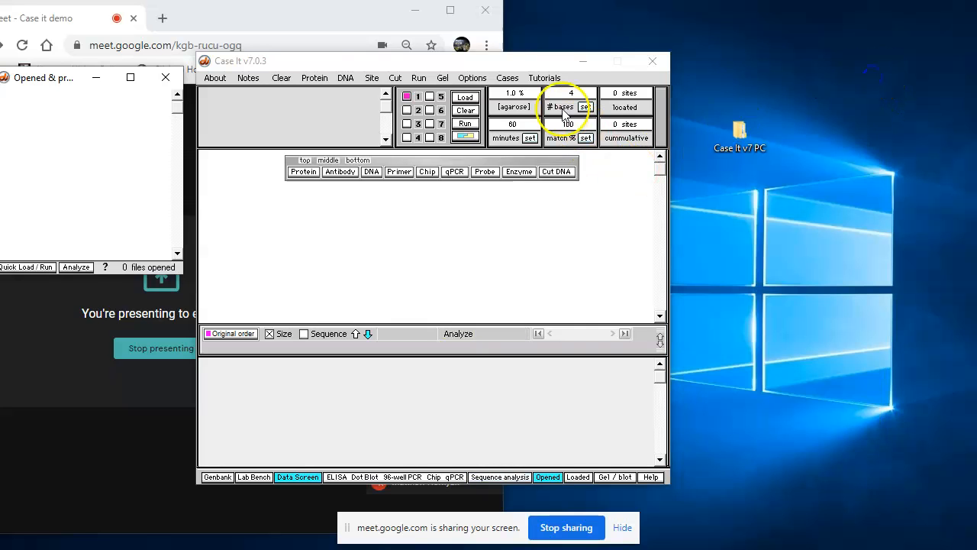
pyautogui.moveTo(357, 67); pyautogui.dragTo(473, 21)
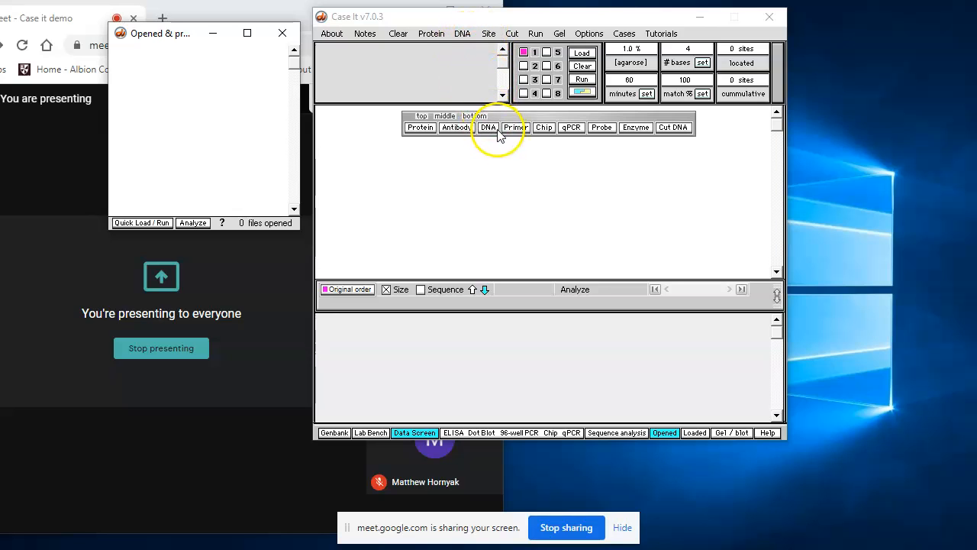
# Dock the floating bar of file-type buttons at its bottom position and return it to its top position.
pyautogui.click(504, 166)
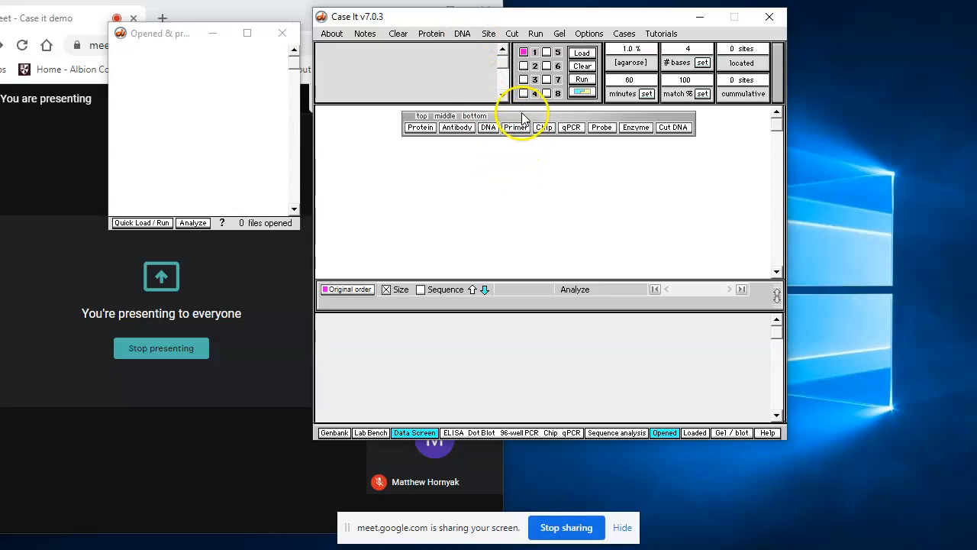
pyautogui.click(474, 116)
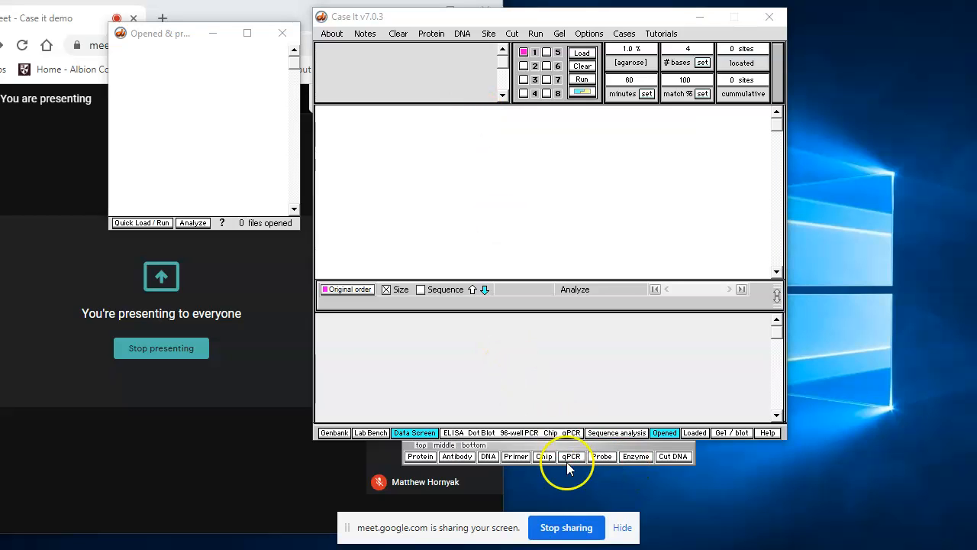
pyautogui.click(419, 445)
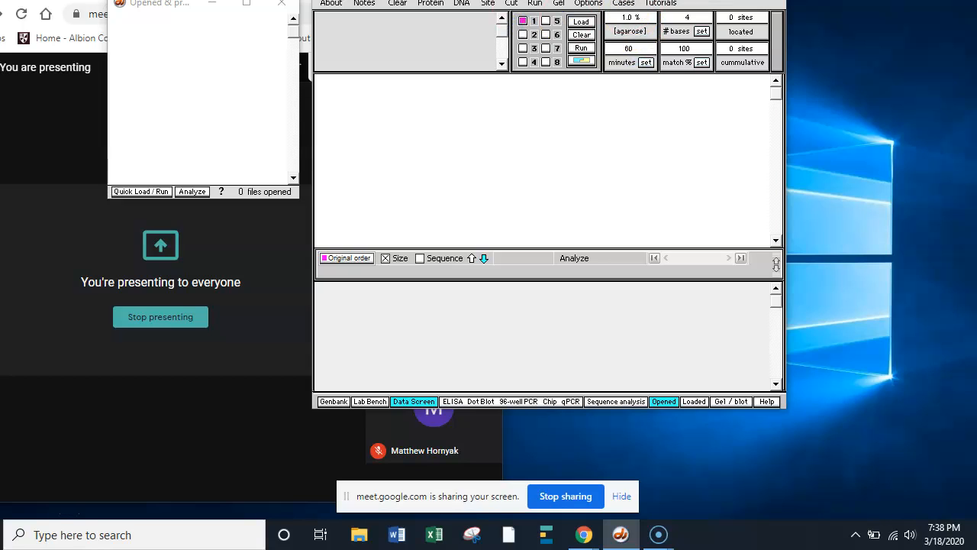
pyautogui.moveTo(653, 2); pyautogui.dragTo(580, 91)
pyautogui.click(576, 139)
pyautogui.rightClick(585, 59)
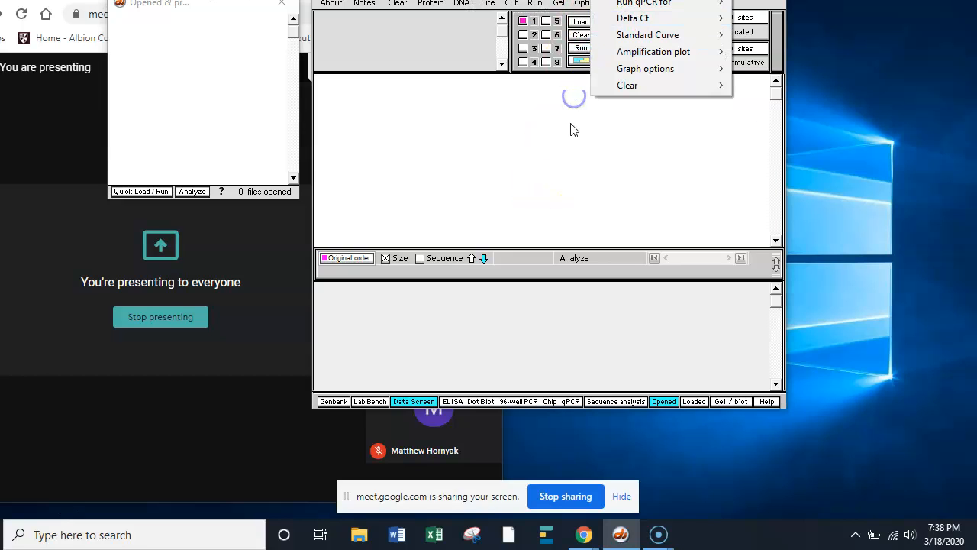
pyautogui.click(571, 124)
pyautogui.click(561, 6)
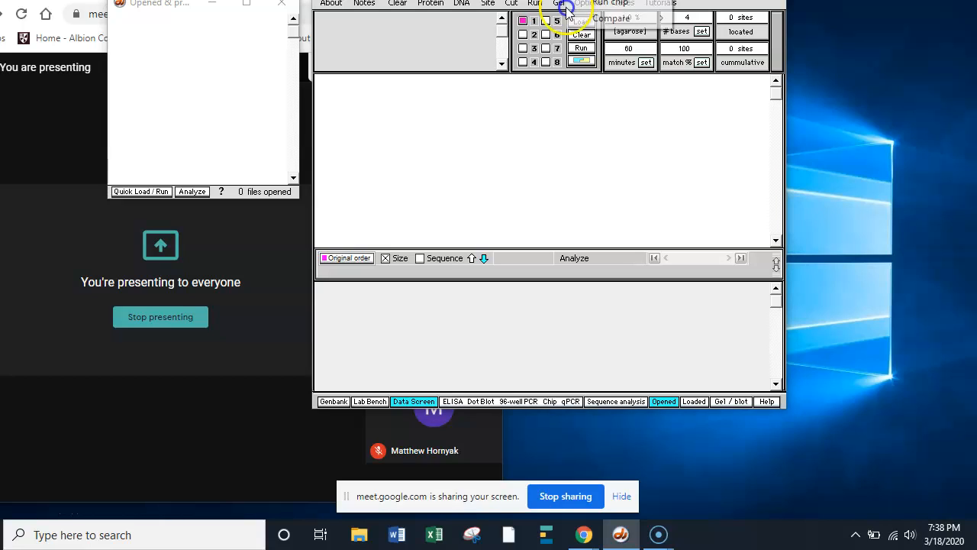
pyautogui.click(561, 58)
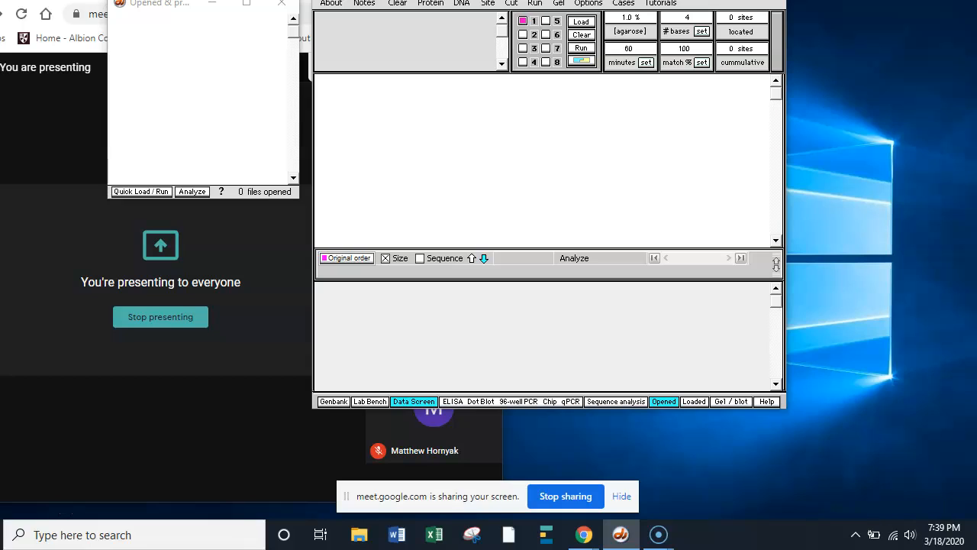
pyautogui.click(547, 21)
pyautogui.moveTo(653, 47); pyautogui.dragTo(678, 131)
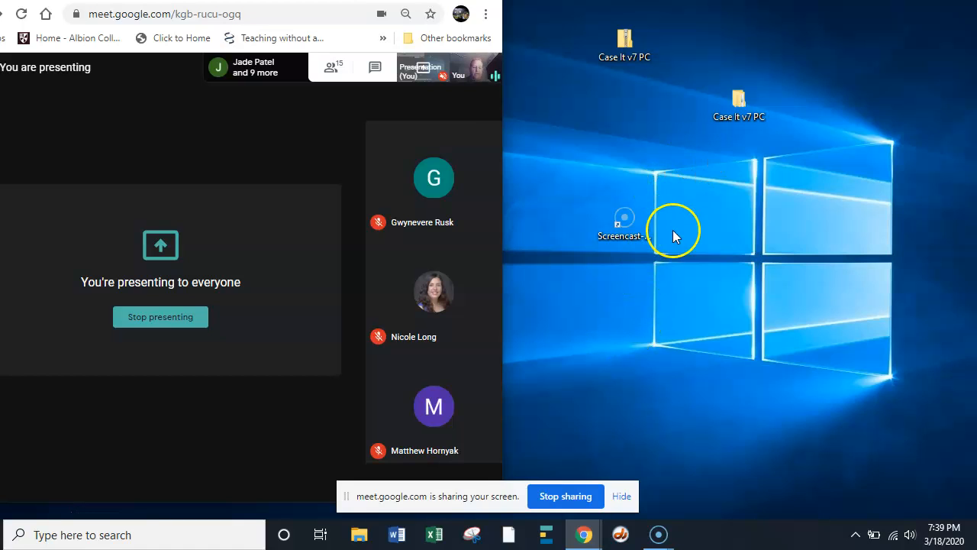
# Relaunch Case It and continue past the title and copyright screens to the Data Screen.
pyautogui.click(621, 535)
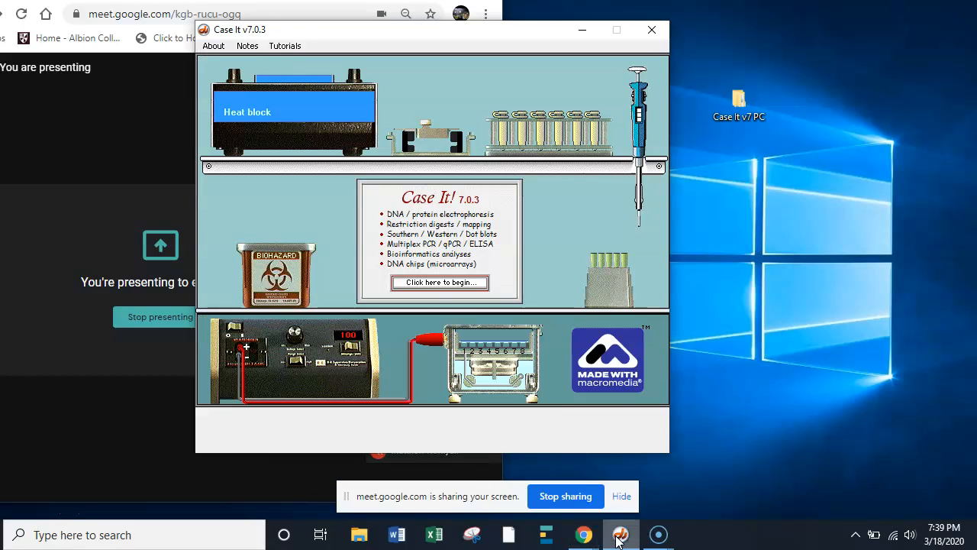
pyautogui.click(460, 288)
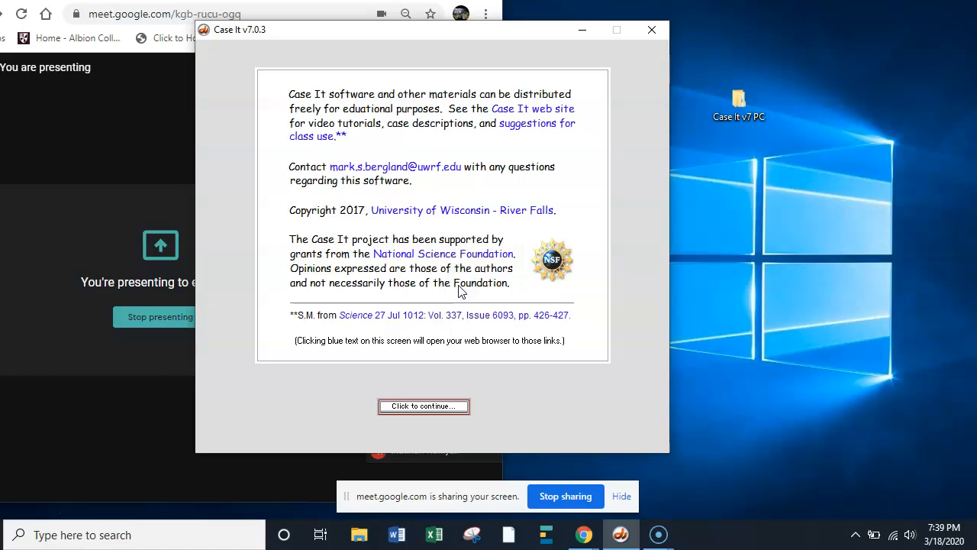
pyautogui.click(420, 406)
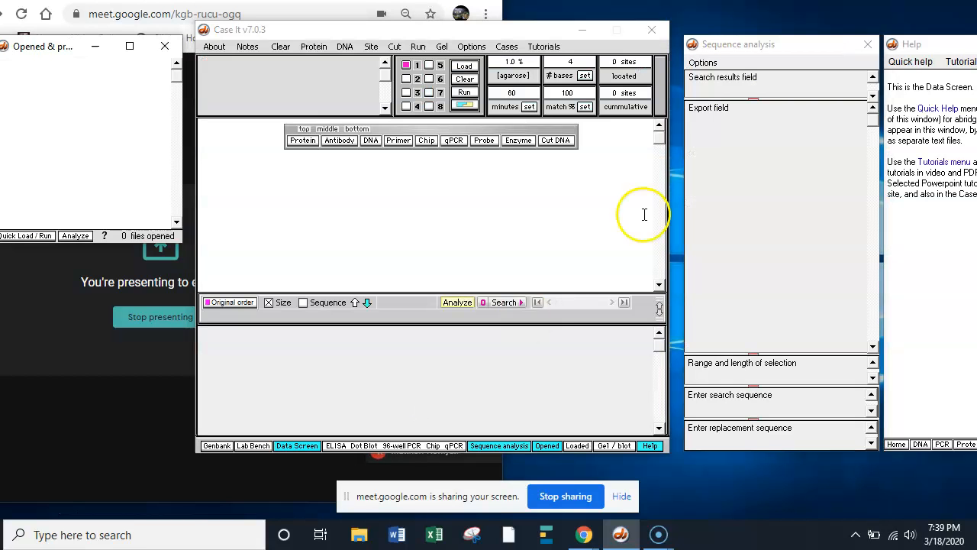
# Close the Sequence analysis and Help windows, leaving the main Data Screen active.
pyautogui.click(867, 44)
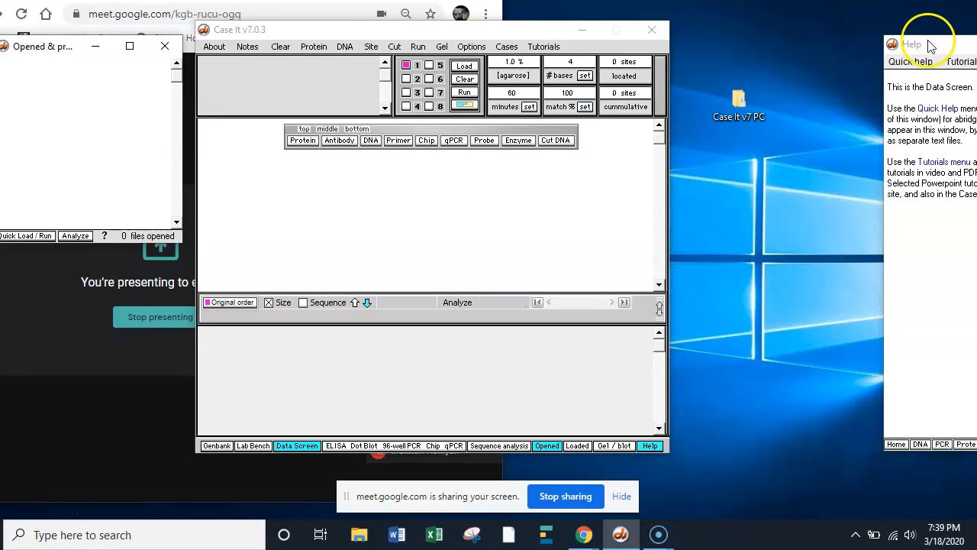
pyautogui.moveTo(920, 44); pyautogui.dragTo(766, 49)
pyautogui.click(950, 48)
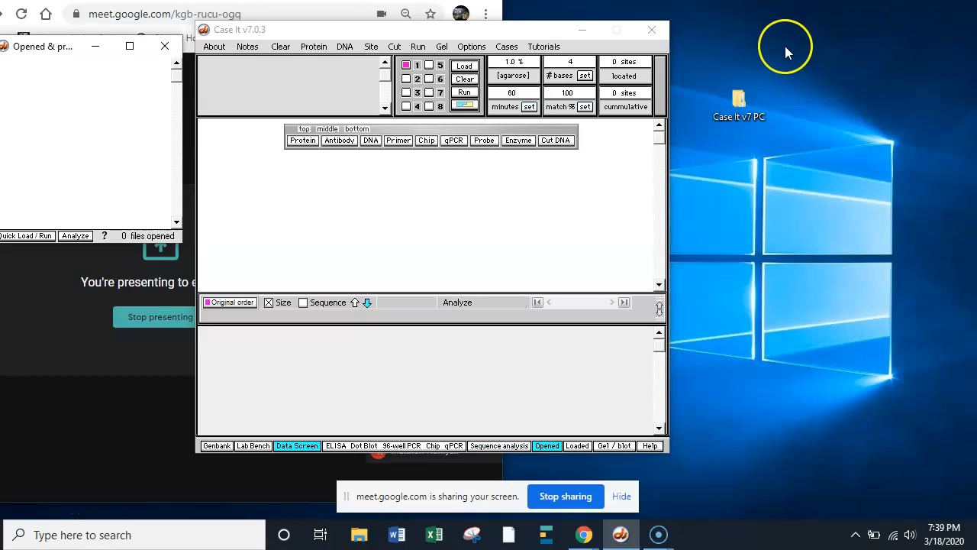
pyautogui.click(605, 35)
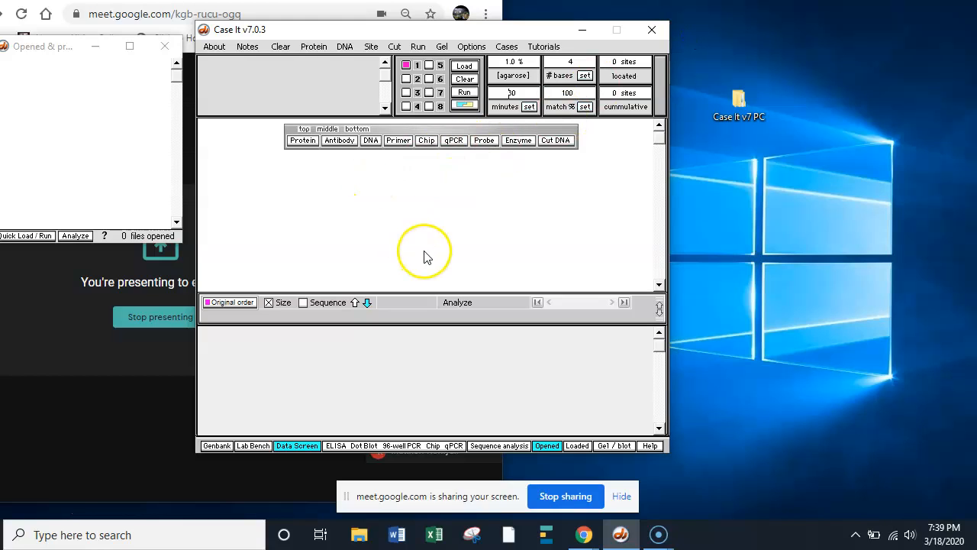
# Look through the available tutorial topics, including the video on PCR, DNA digestion and running gels on the Data screen.
pyautogui.click(543, 47)
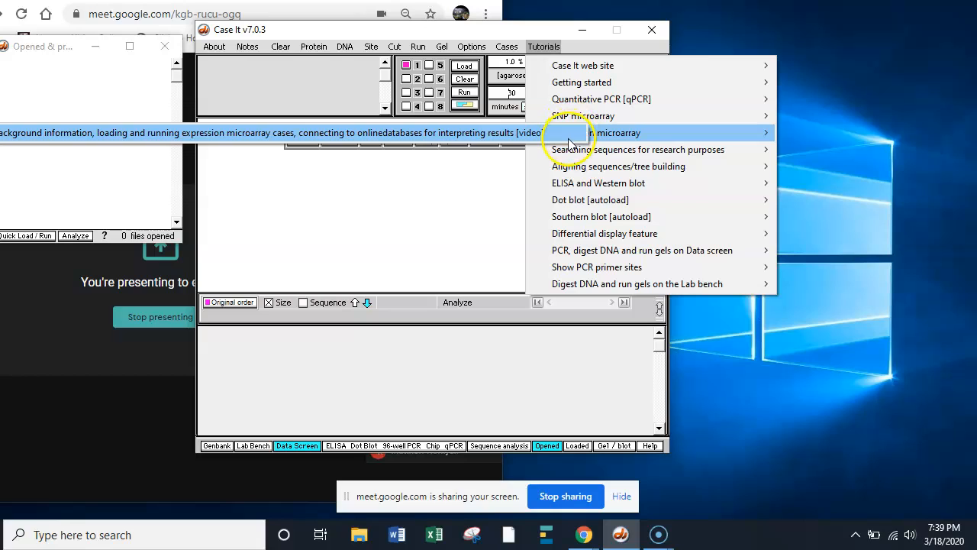
pyautogui.moveTo(571, 186)
pyautogui.click(468, 224)
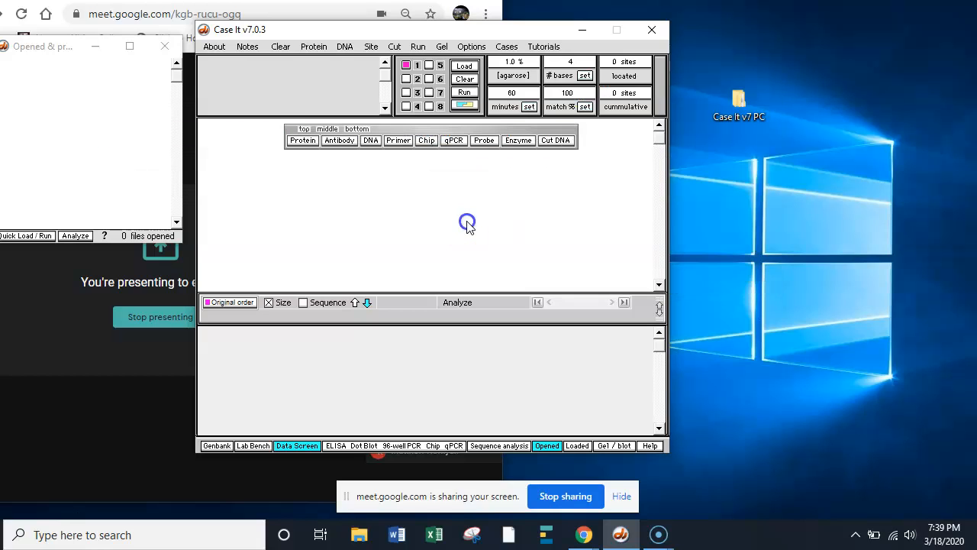
pyautogui.click(548, 46)
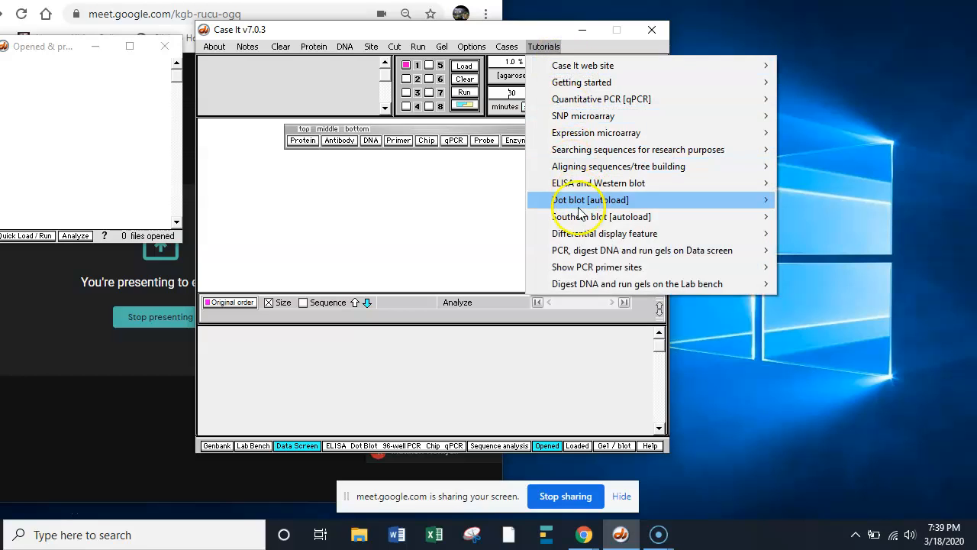
pyautogui.moveTo(592, 250)
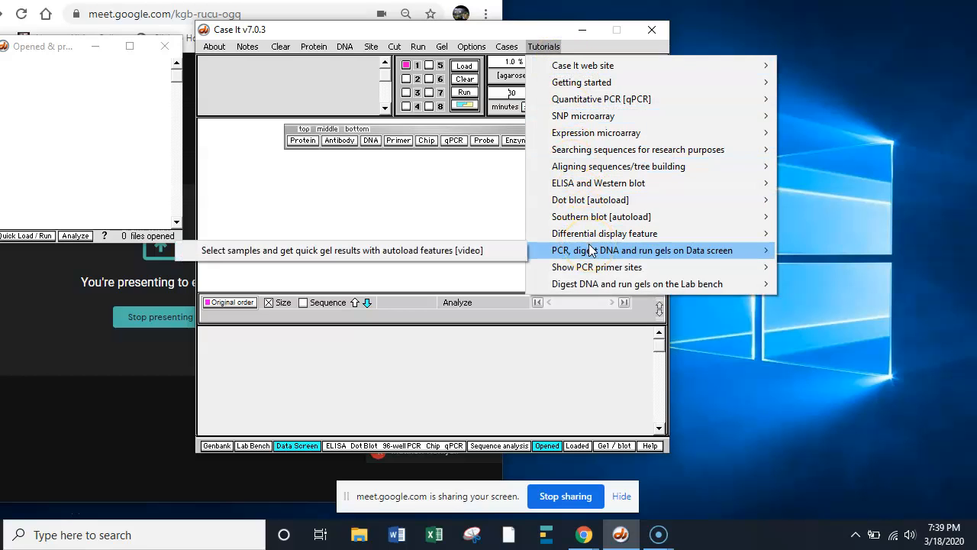
pyautogui.click(458, 251)
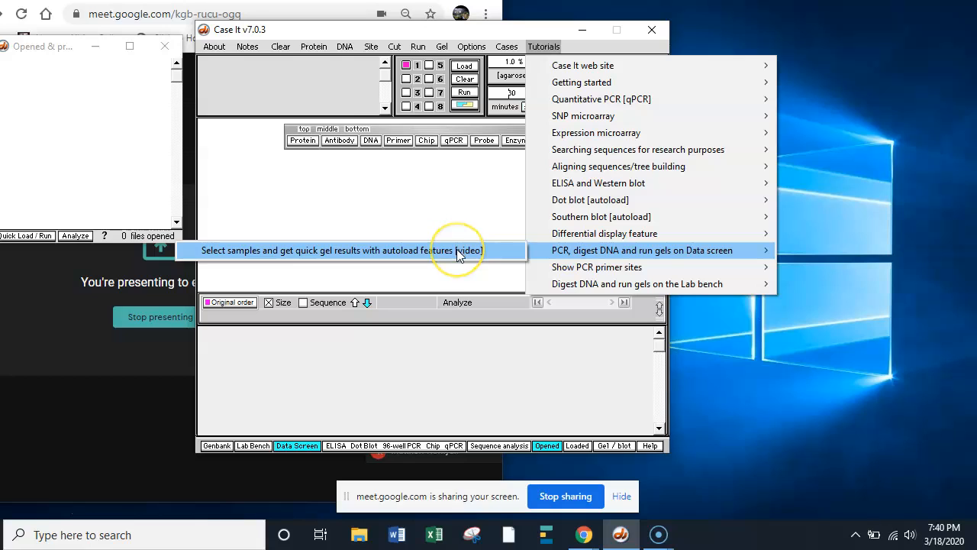
pyautogui.click(483, 358)
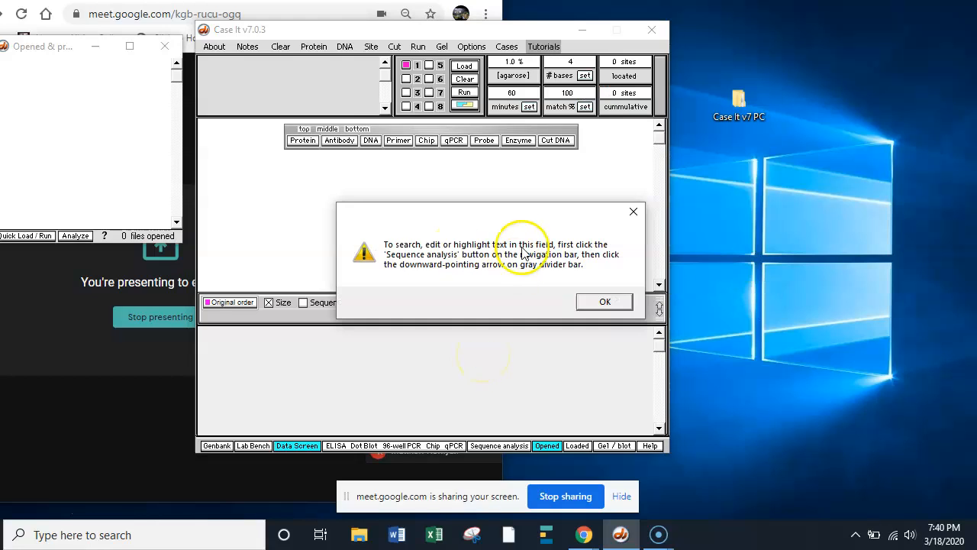
pyautogui.click(603, 303)
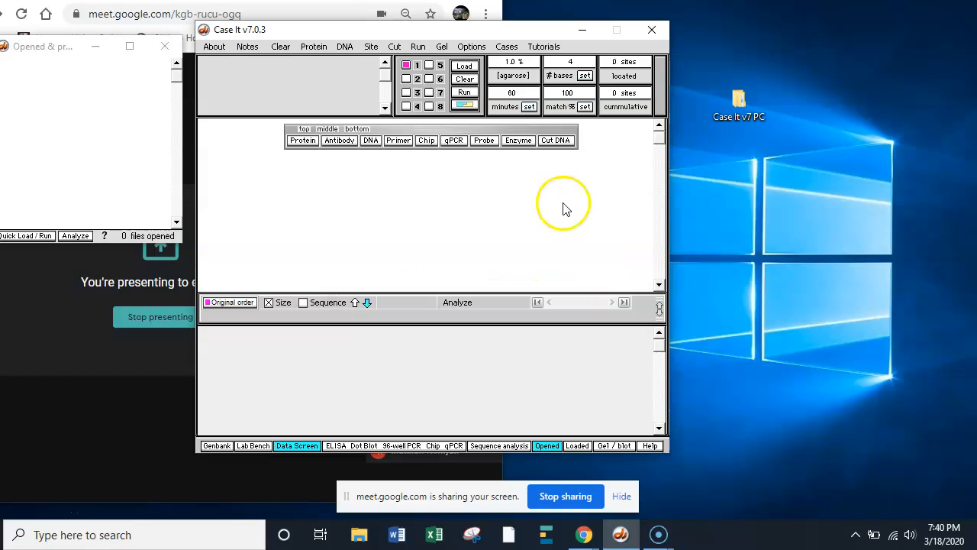
# Browse the built-in case categories, examining the Genetic, Cancer and Infectious case lists.
pyautogui.click(507, 47)
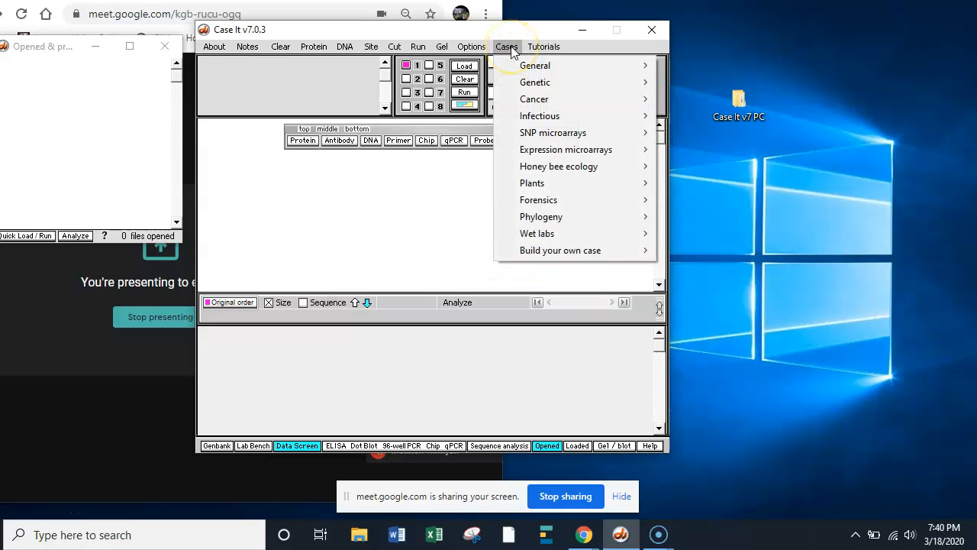
pyautogui.click(536, 83)
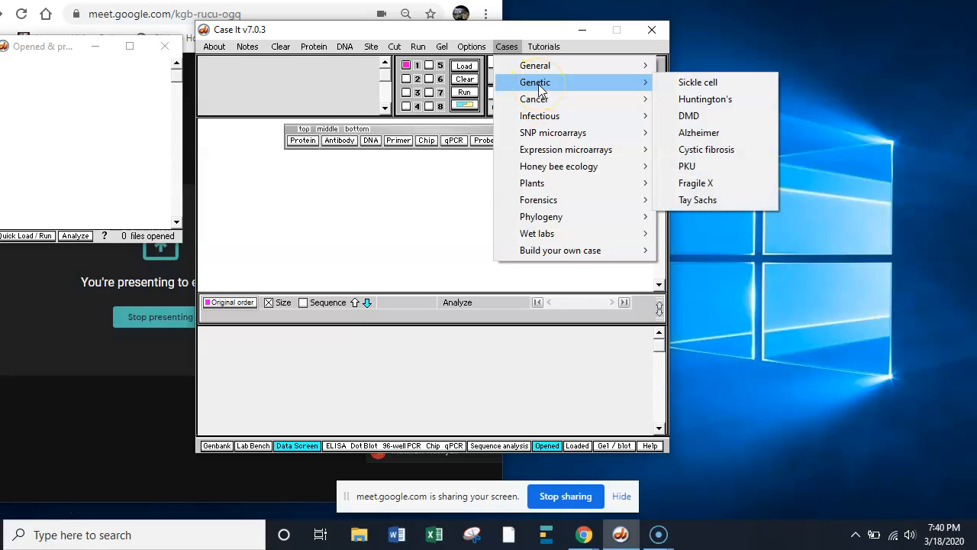
pyautogui.moveTo(542, 104)
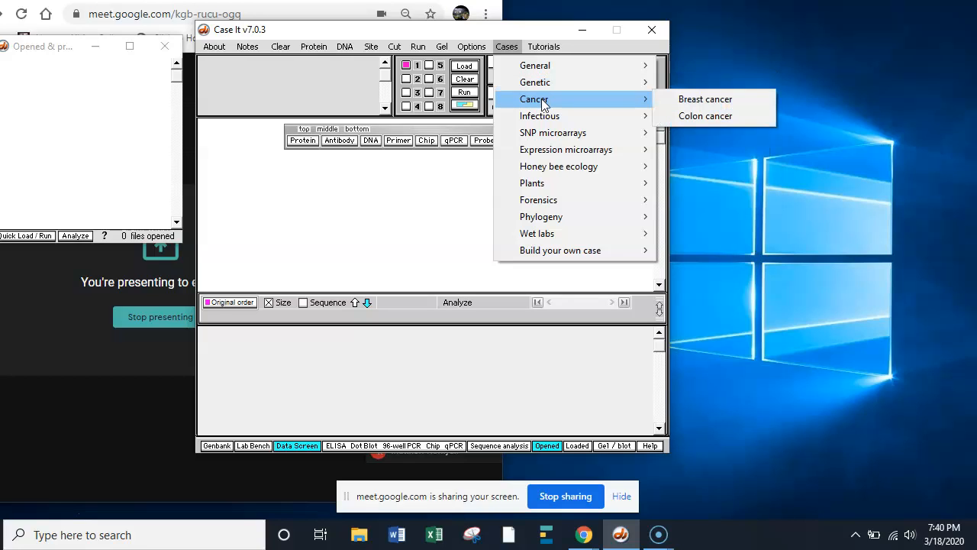
pyautogui.click(545, 119)
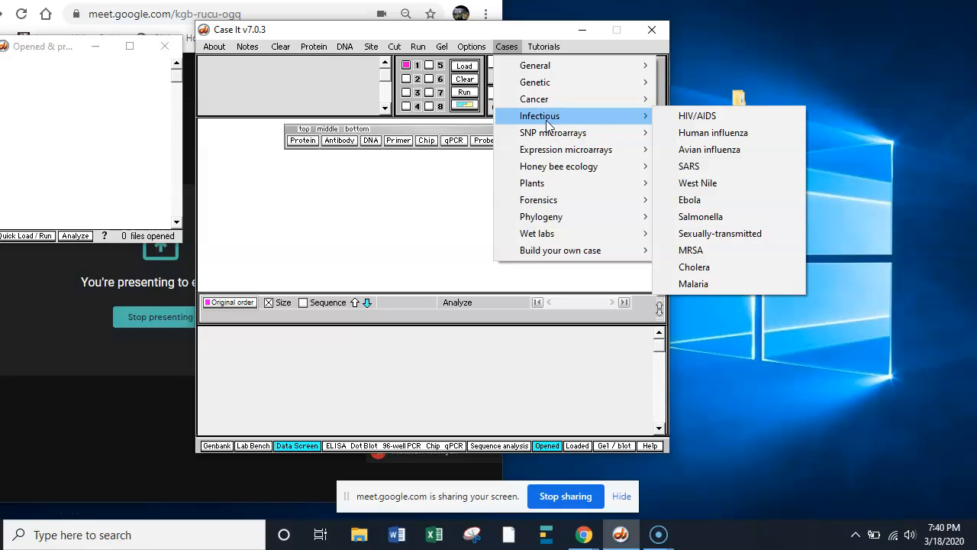
pyautogui.click(701, 168)
pyautogui.moveTo(532, 171)
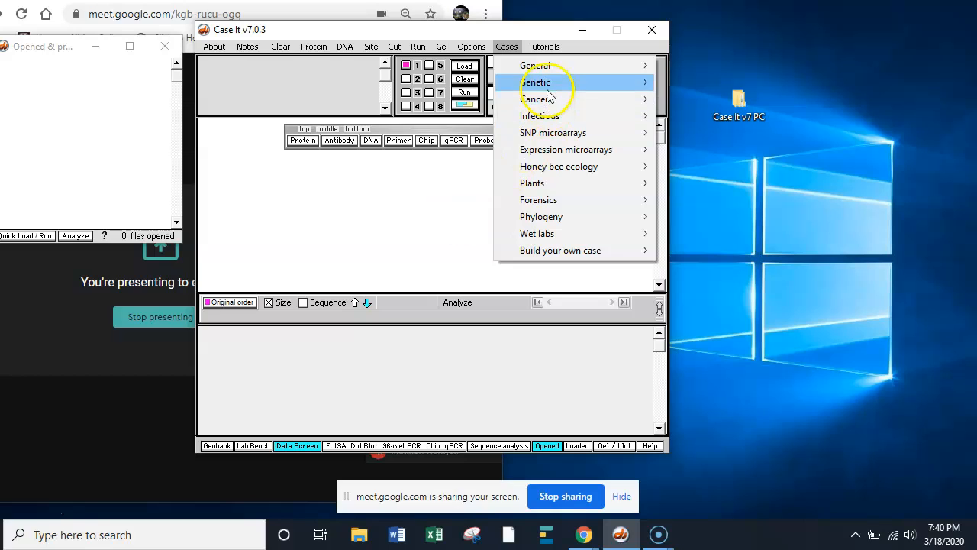
pyautogui.click(456, 205)
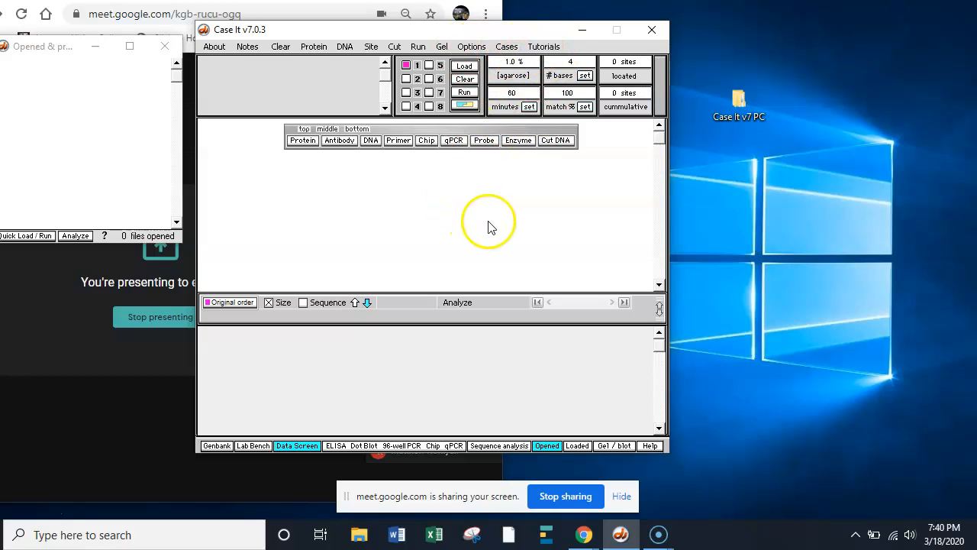
pyautogui.click(417, 223)
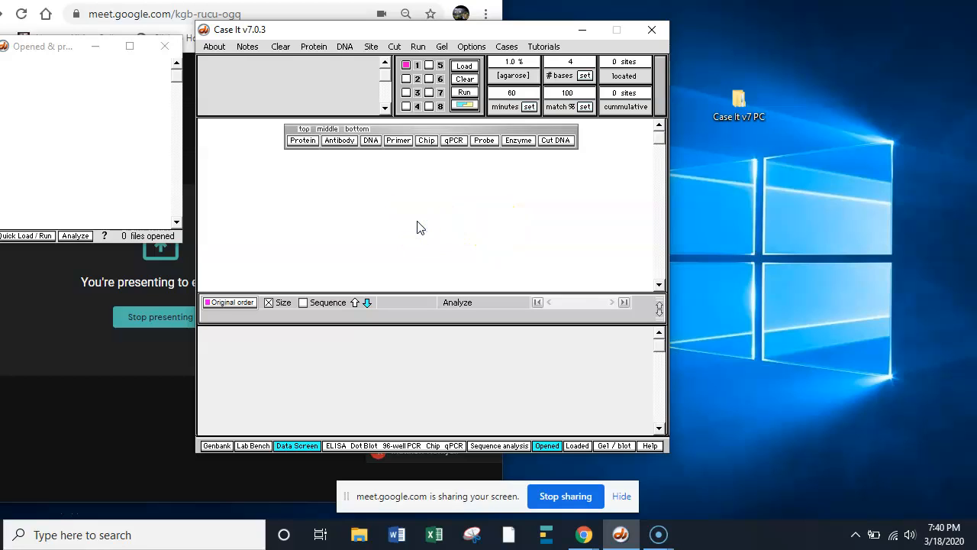
# Open the Cystic fibrosis genetic case, read its background and Case A description in the resource manual, and close the manual.
pyautogui.click(344, 48)
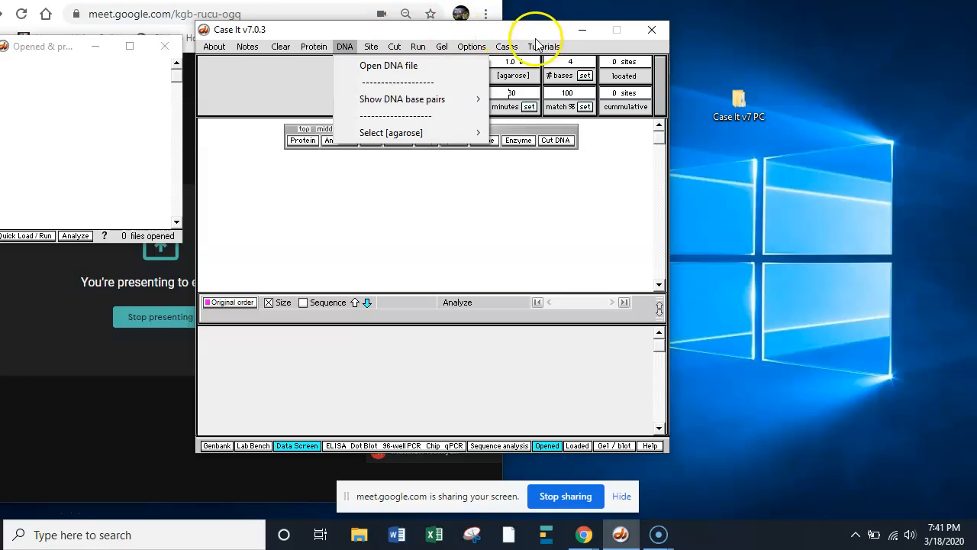
pyautogui.click(506, 46)
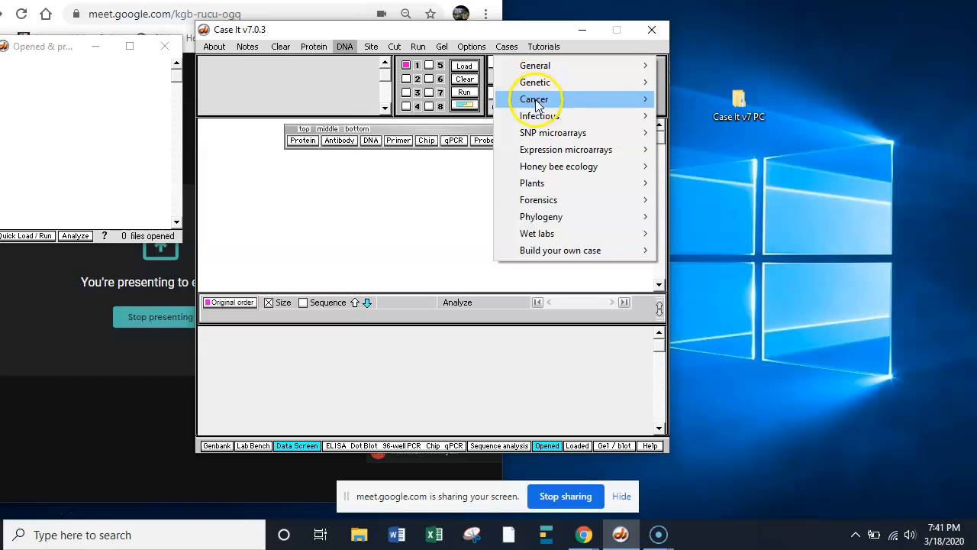
pyautogui.moveTo(543, 90)
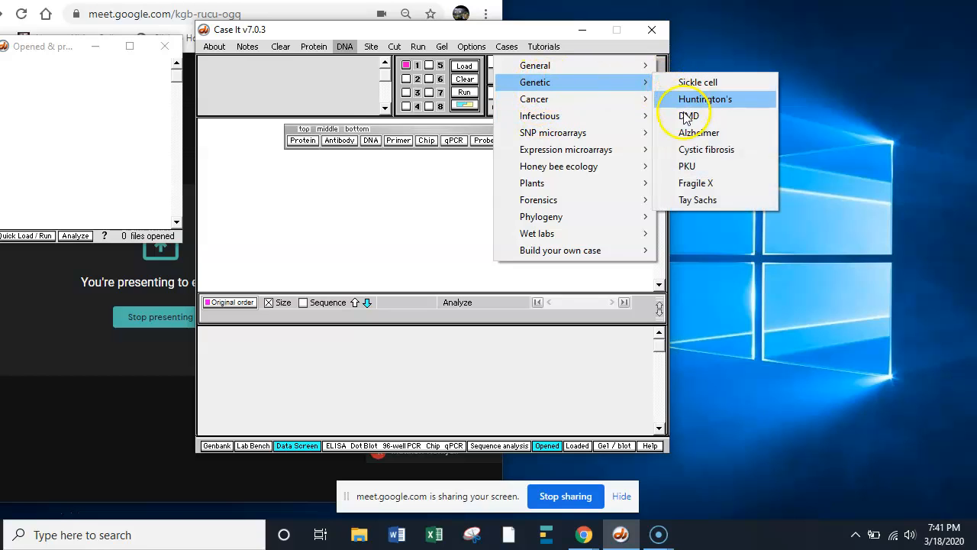
pyautogui.click(706, 150)
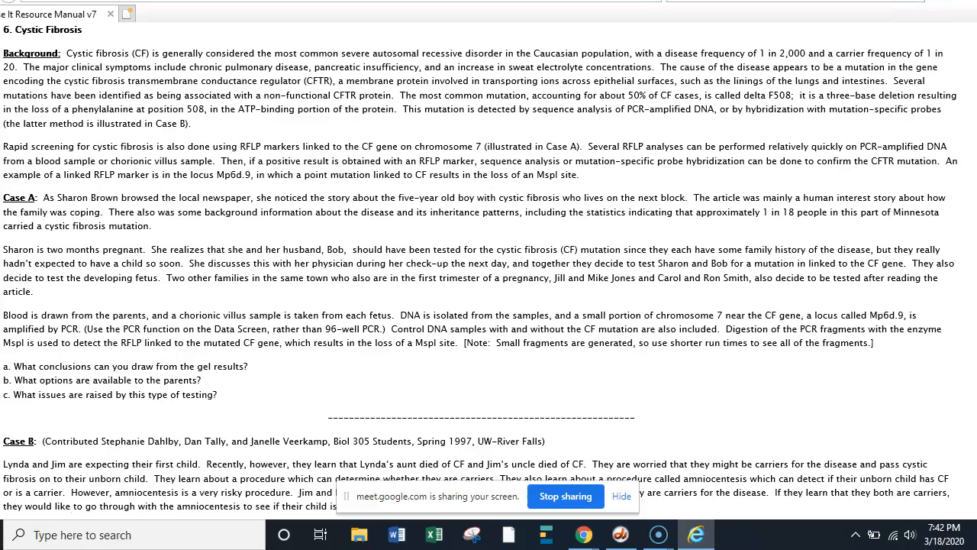
pyautogui.click(922, 1)
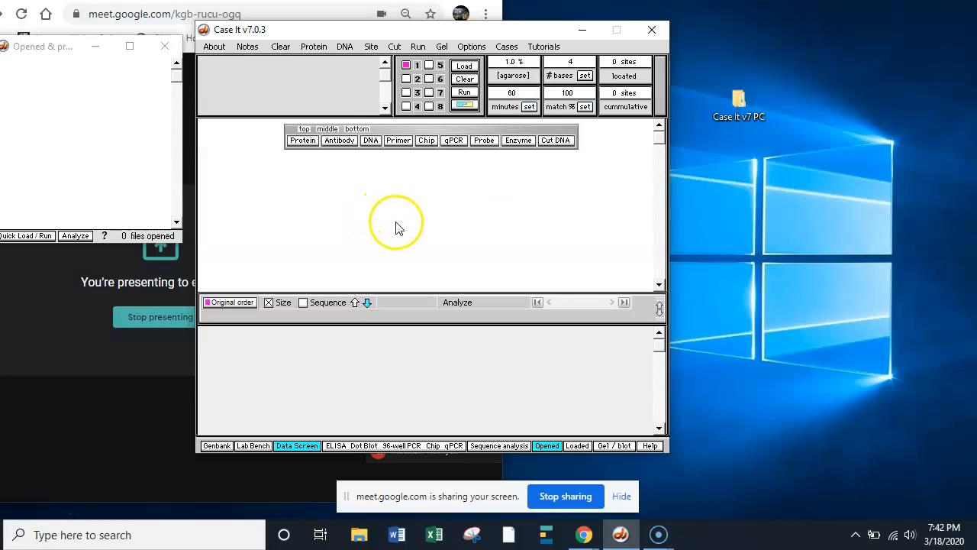
# Start opening DNA files and browse to the Genetic disease cases folder inside Cases.
pyautogui.click(371, 140)
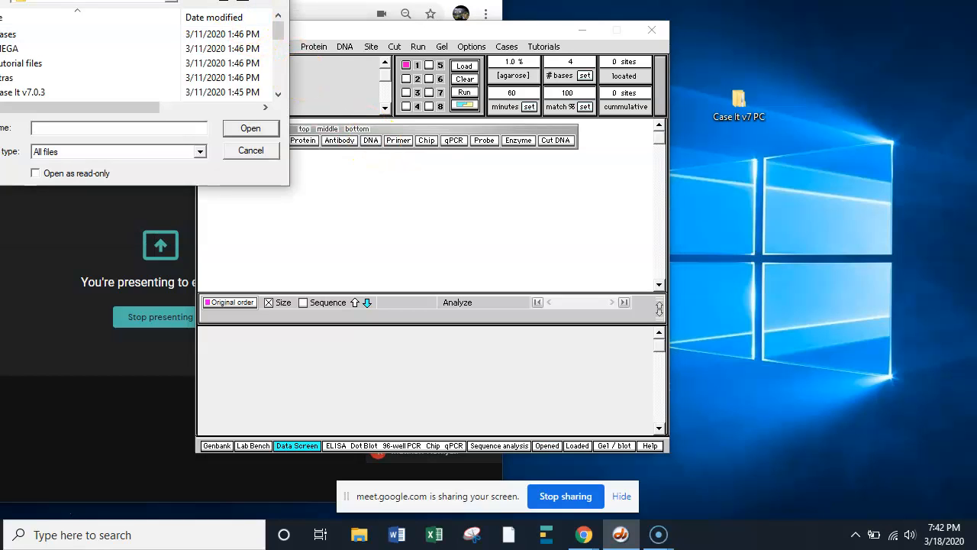
pyautogui.moveTo(221, 1); pyautogui.dragTo(267, 29)
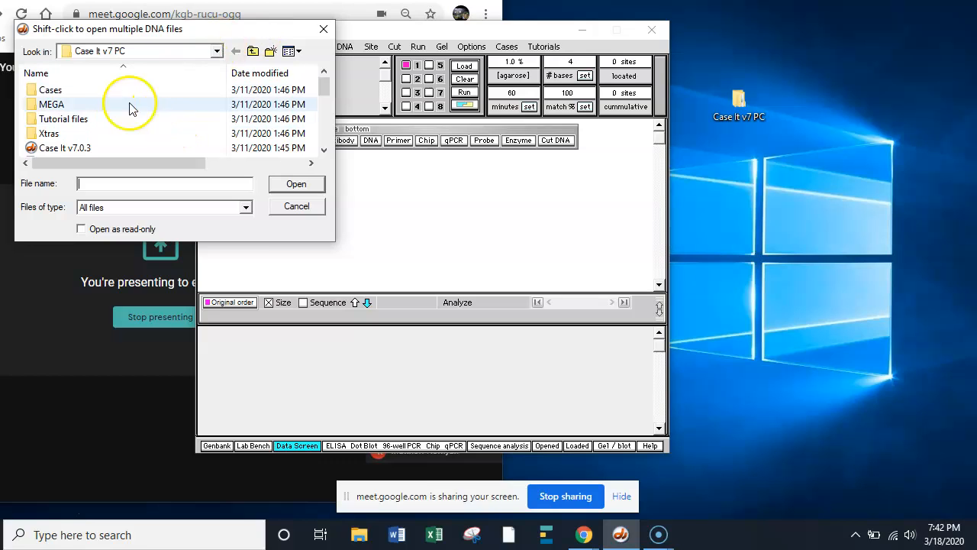
pyautogui.doubleClick(61, 94)
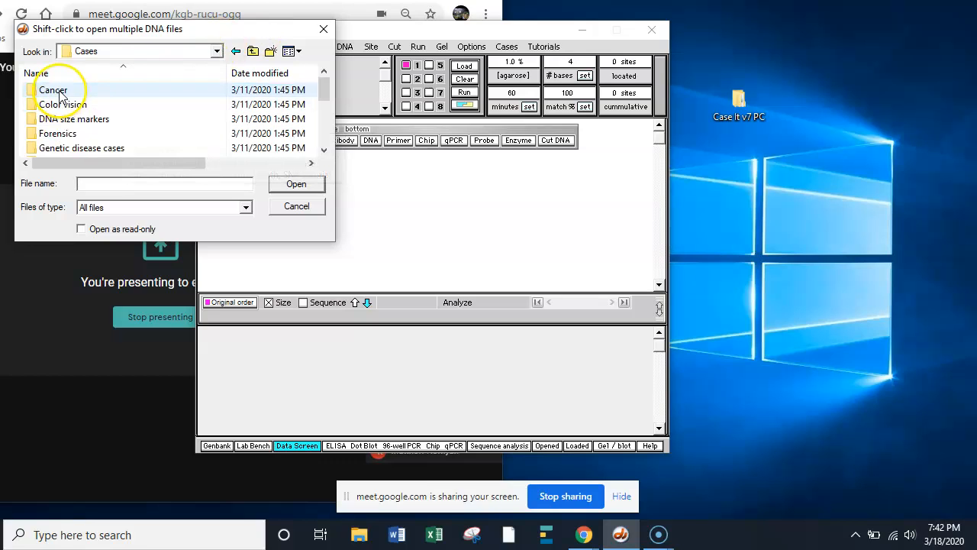
pyautogui.click(324, 88)
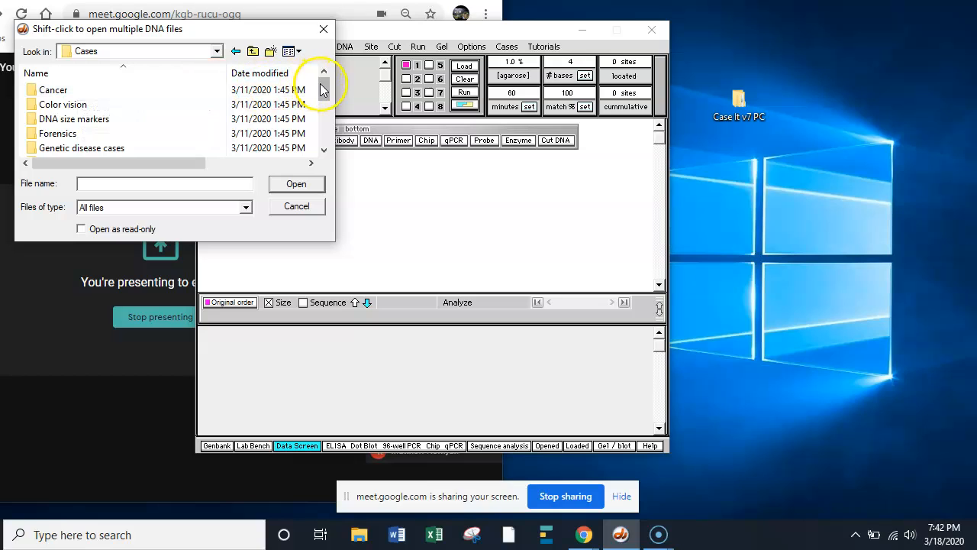
pyautogui.moveTo(324, 90); pyautogui.dragTo(324, 100)
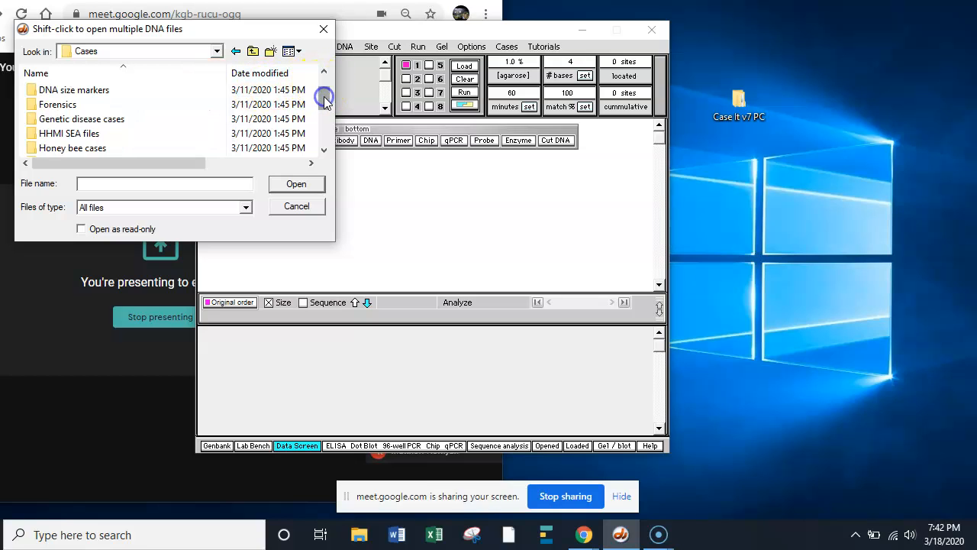
pyautogui.doubleClick(112, 120)
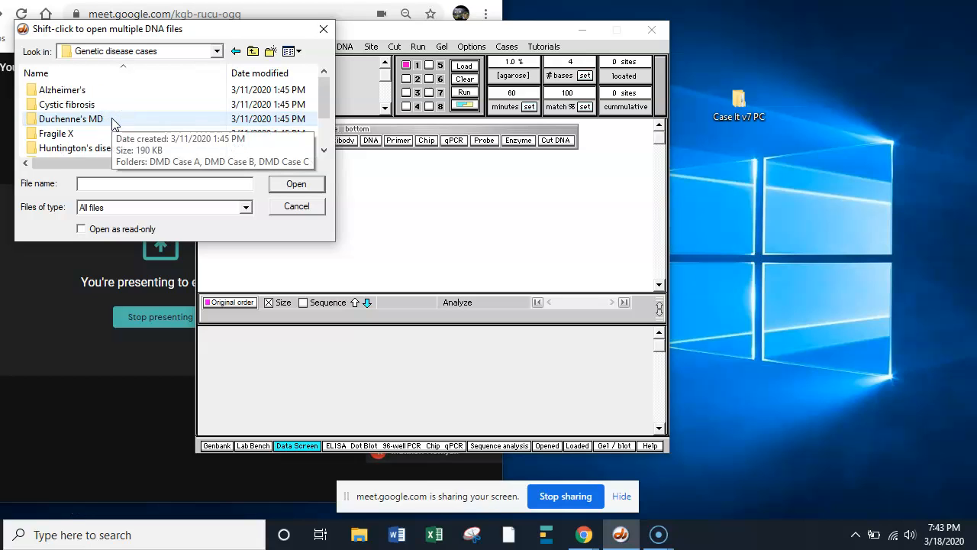
# Browse through the Cystic fibrosis and Case A folders to the Case A Control DNA folder.
pyautogui.click(86, 109)
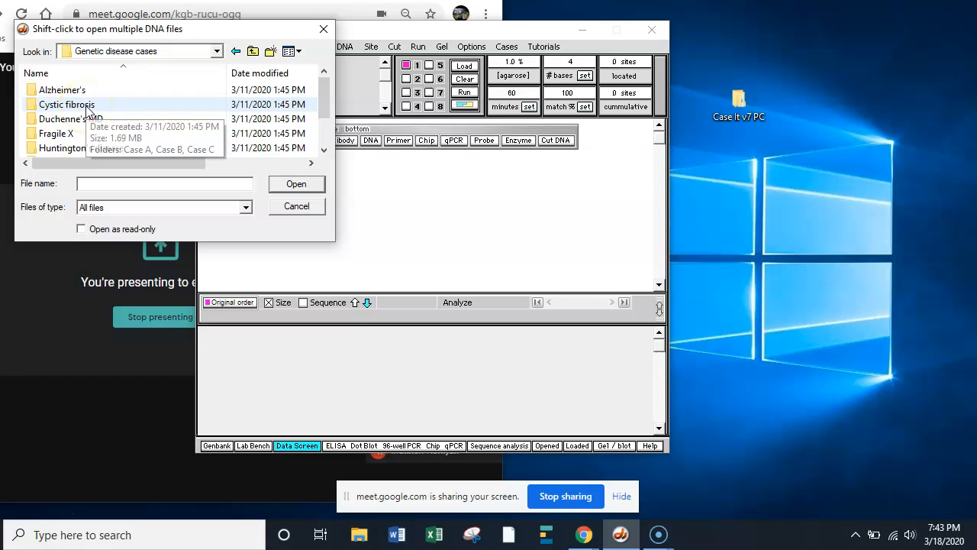
pyautogui.doubleClick(87, 109)
pyautogui.click(47, 94)
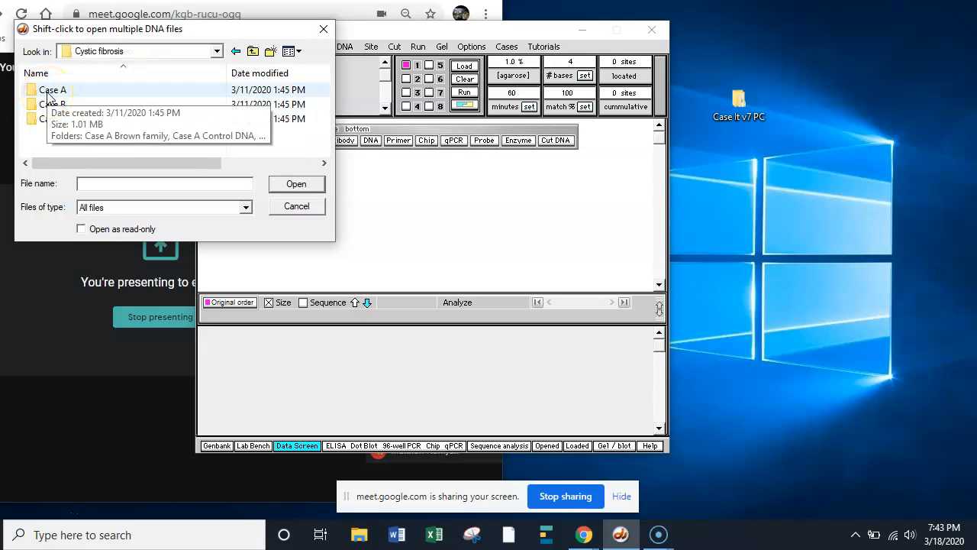
pyautogui.doubleClick(48, 95)
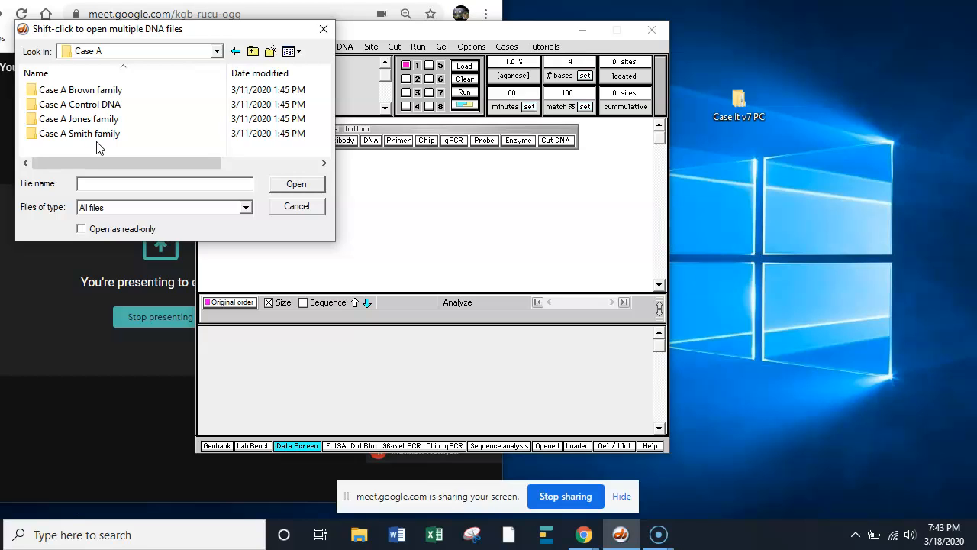
pyautogui.click(105, 105)
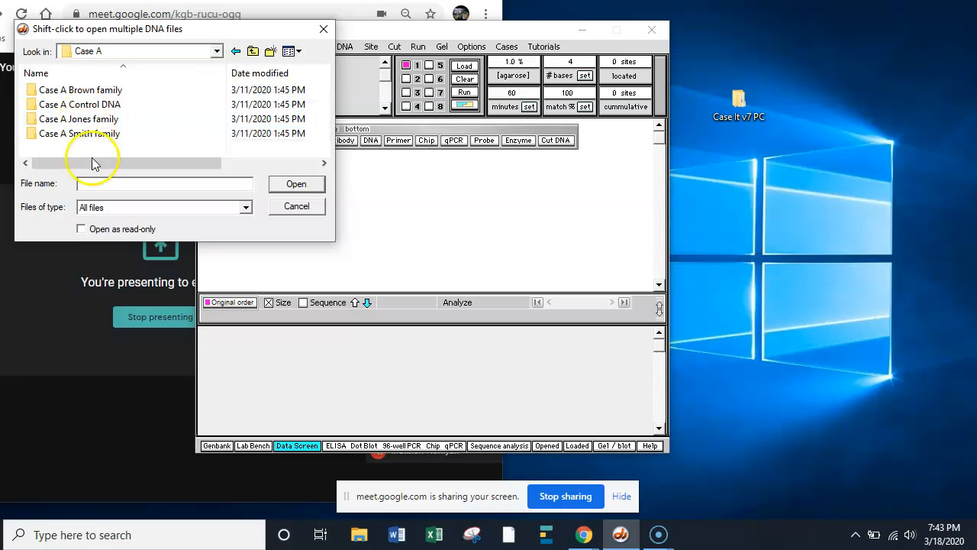
pyautogui.doubleClick(95, 104)
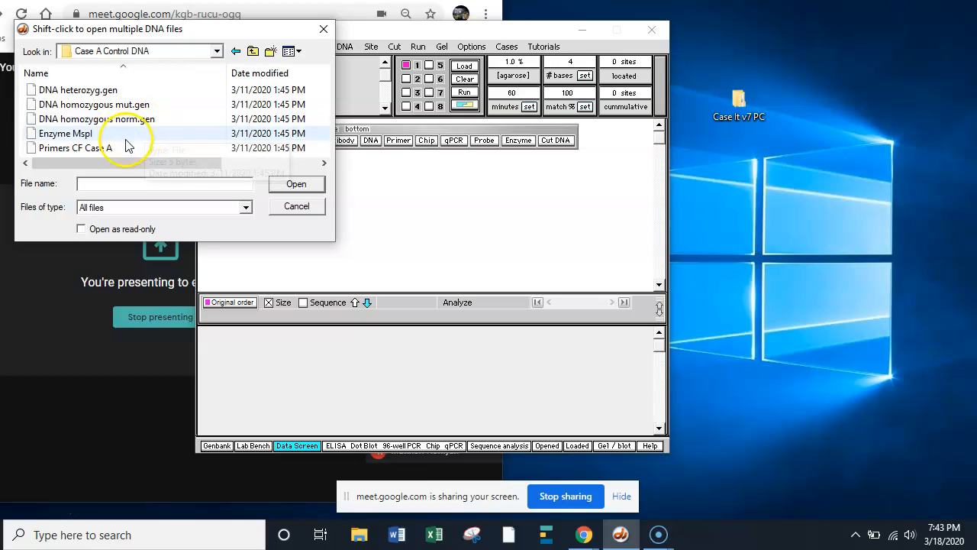
# Open the control files DNA heterozyg.gen, DNA homozygous mut.gen and DNA homozygous norm.gen together.
pyautogui.click(84, 141)
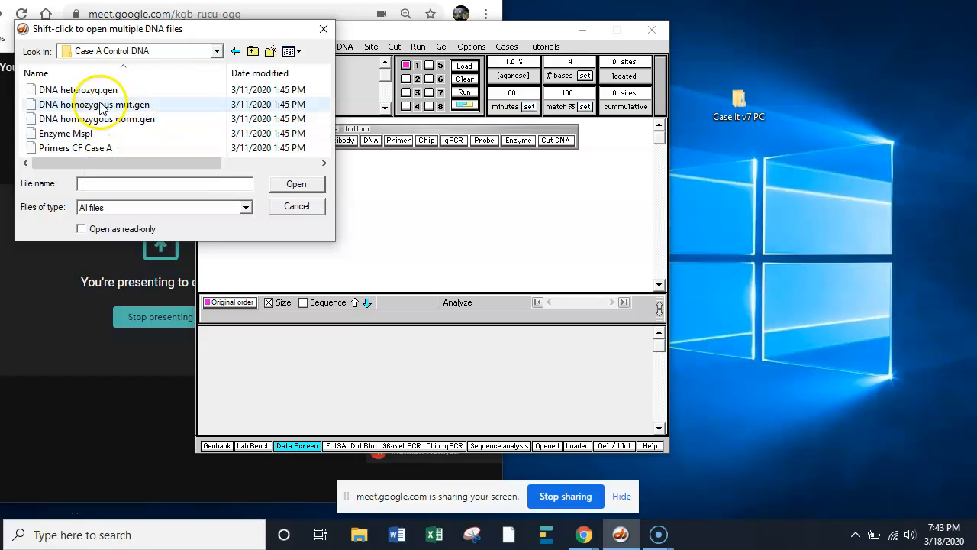
pyautogui.click(82, 93)
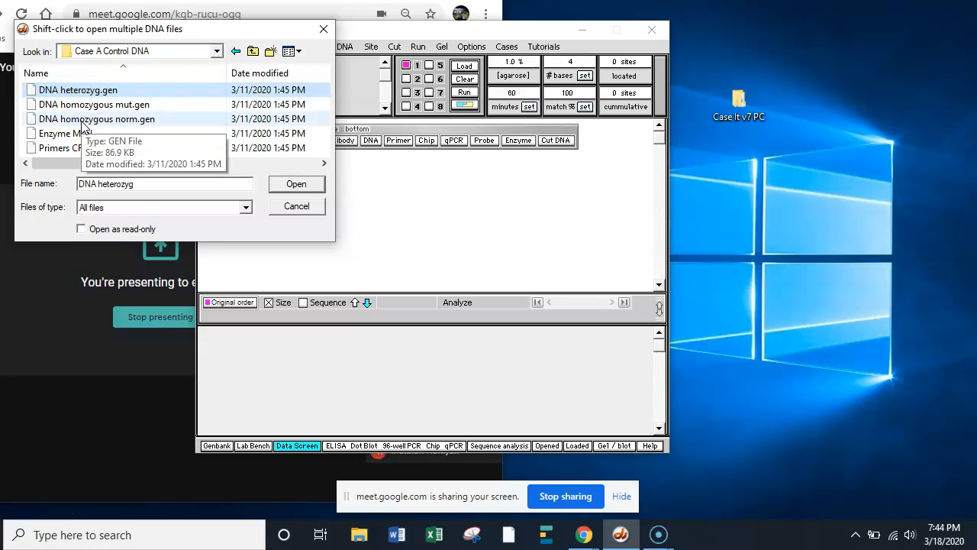
pyautogui.keyDown('shift'); pyautogui.click(84, 120); pyautogui.keyUp('shift')
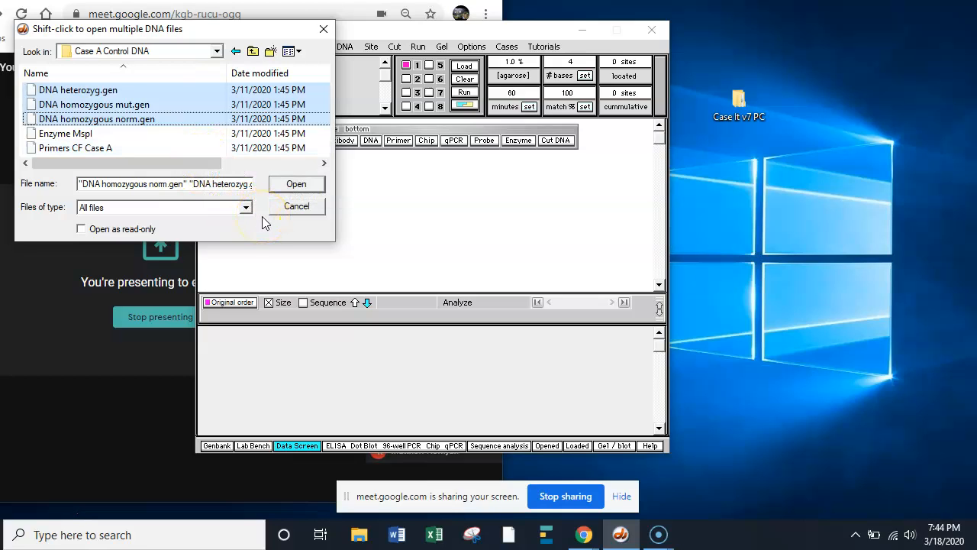
pyautogui.click(296, 184)
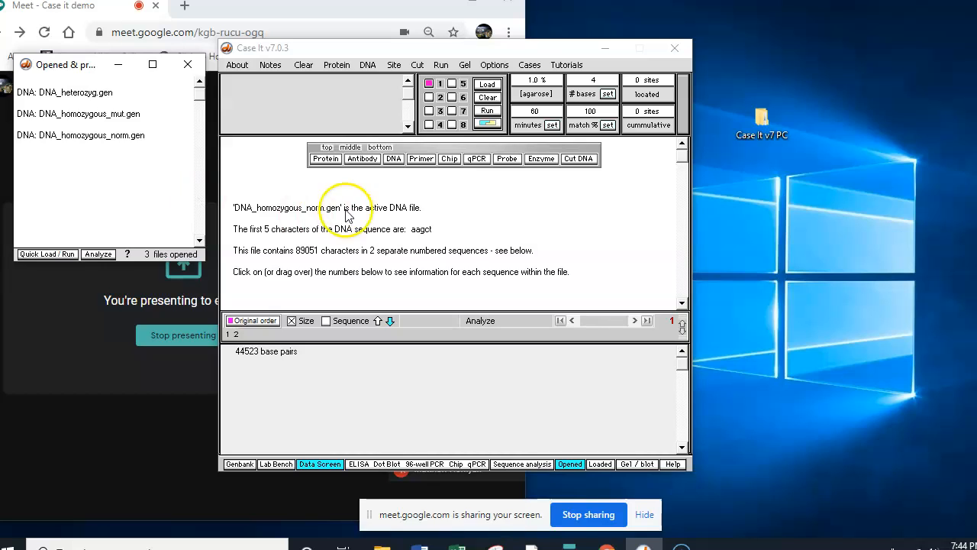
# Open the primer file Primers CF Case A from the Case A Control DNA folder.
pyautogui.click(422, 159)
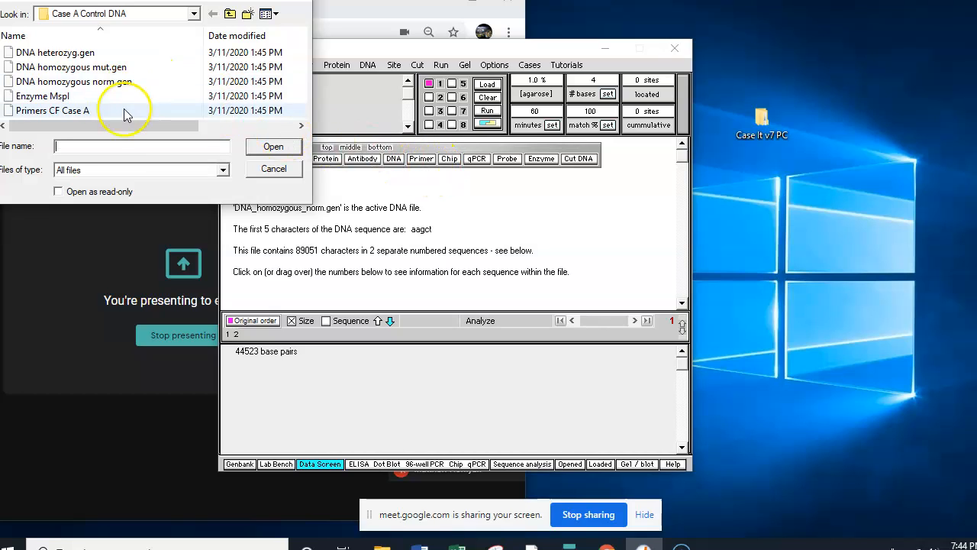
pyautogui.click(71, 111)
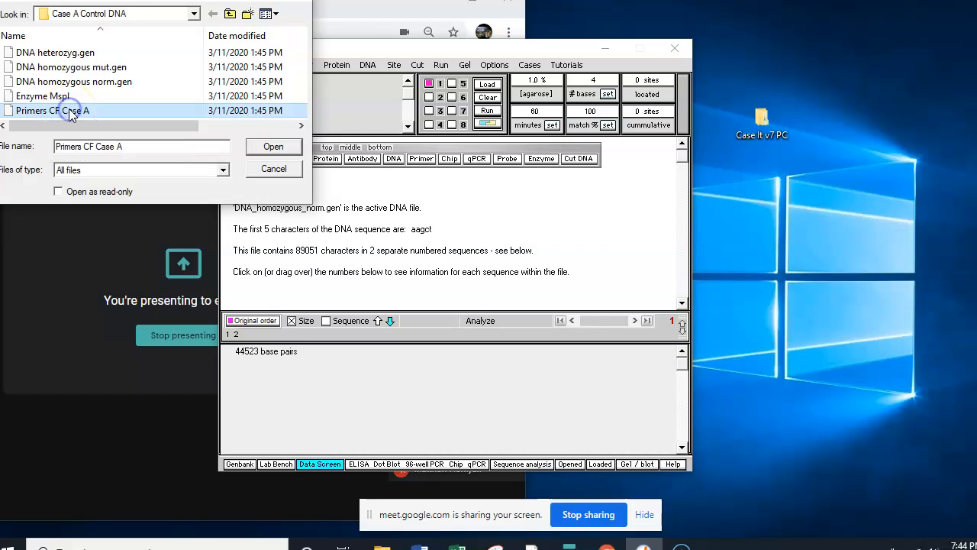
pyautogui.click(273, 146)
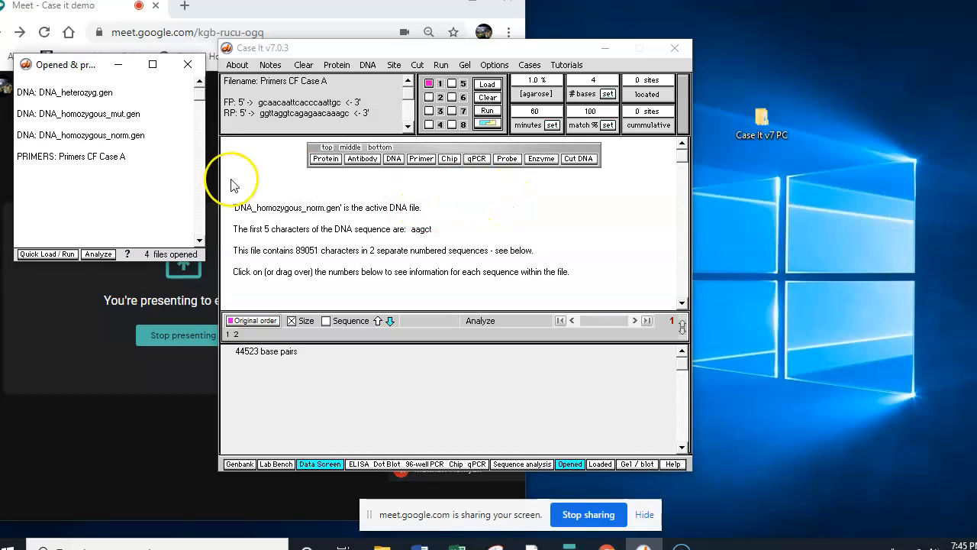
# Run PCR on the heterozygous, homozygous mutant and homozygous normal control DNA files with the opened primers.
pyautogui.click(73, 91)
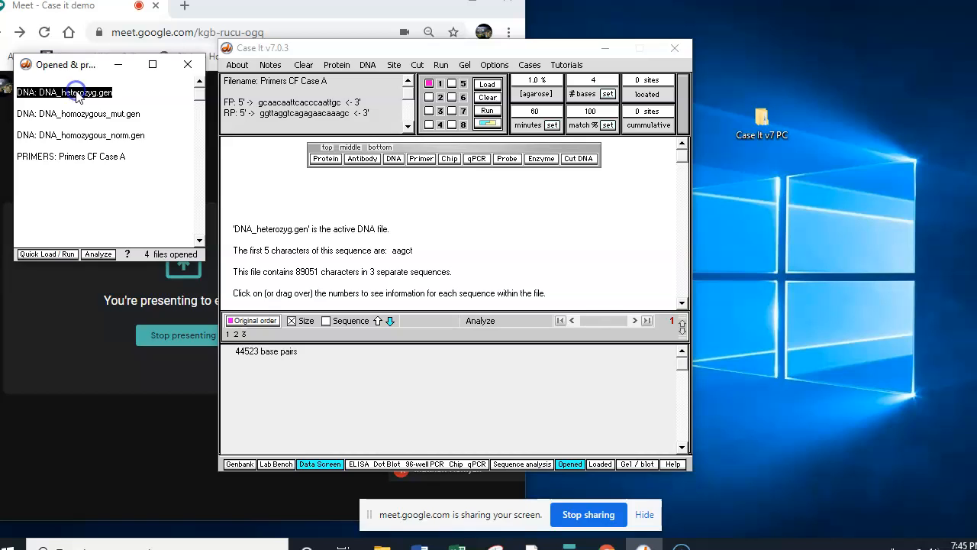
pyautogui.keyDown('shift'); pyautogui.click(81, 140); pyautogui.keyUp('shift')
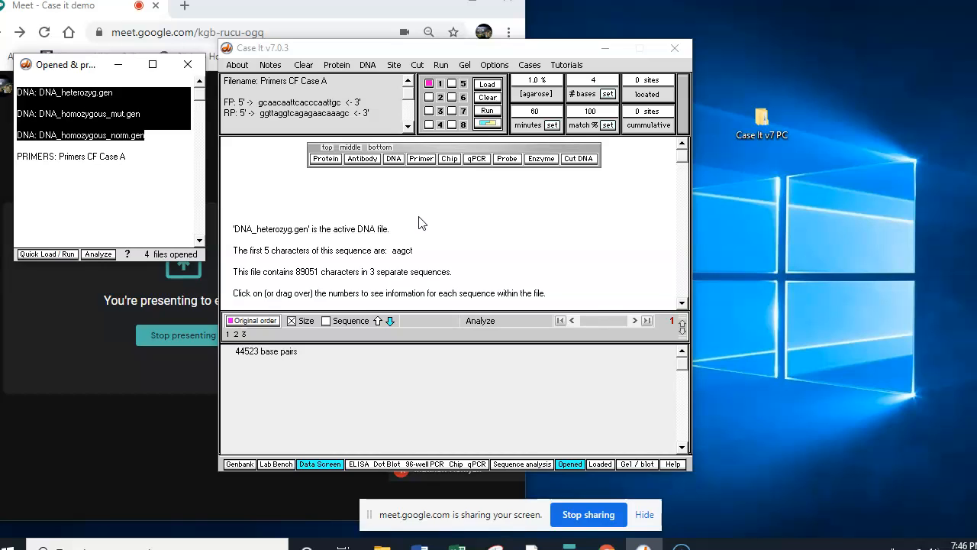
pyautogui.click(441, 65)
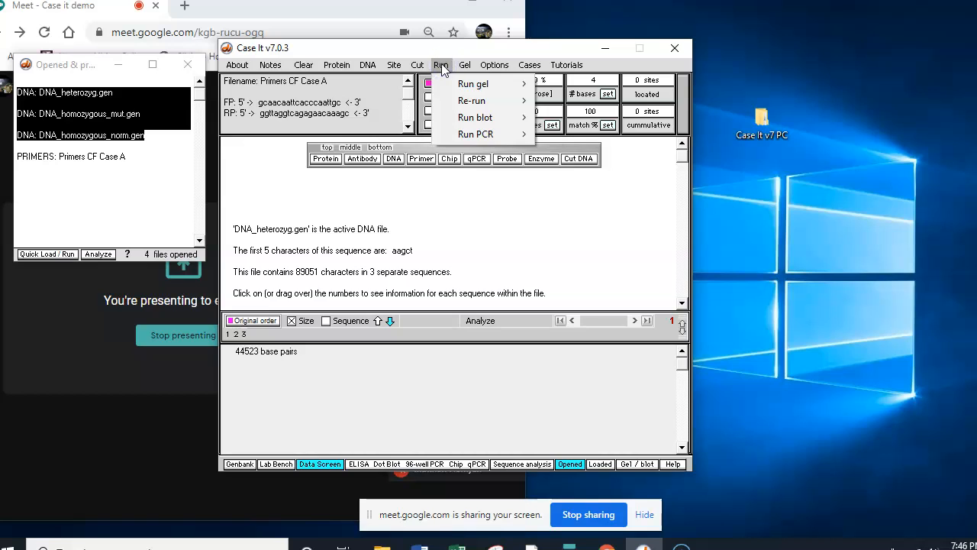
pyautogui.moveTo(483, 133)
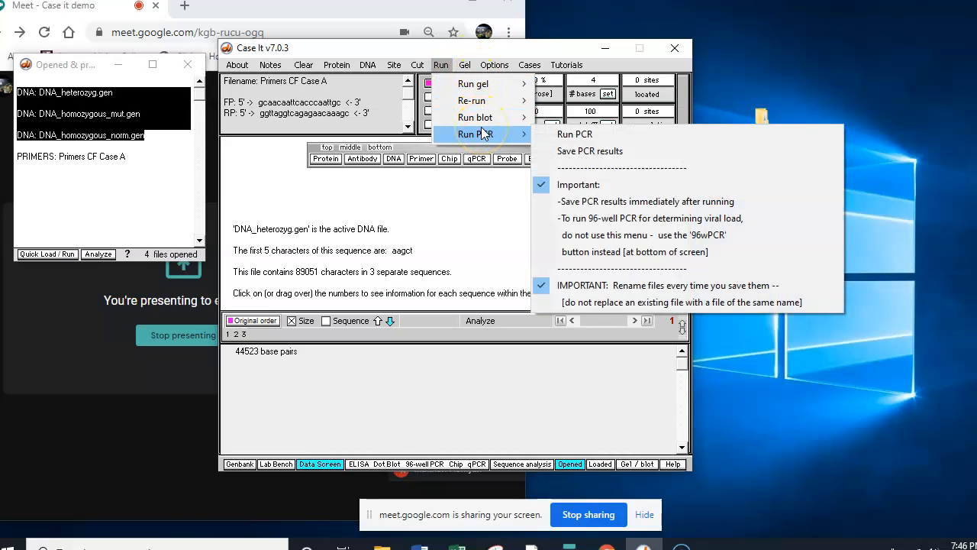
pyautogui.click(574, 134)
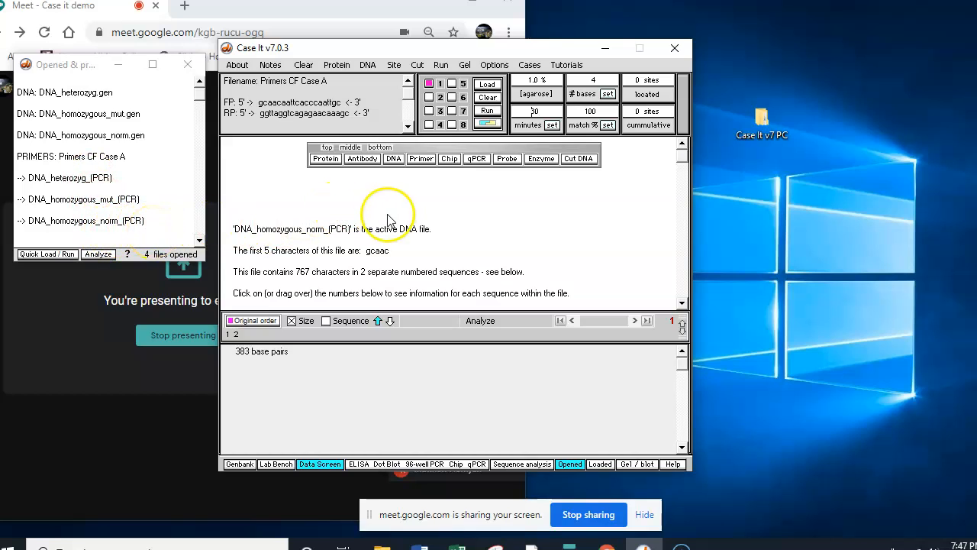
# Open the restriction enzyme file Enzyme MspI from the Case A Control DNA folder.
pyautogui.click(542, 162)
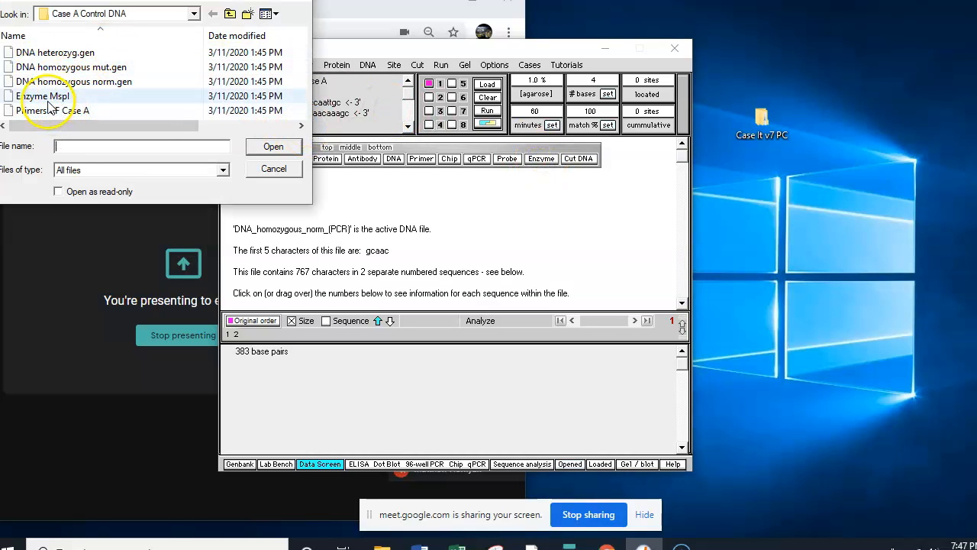
pyautogui.click(44, 100)
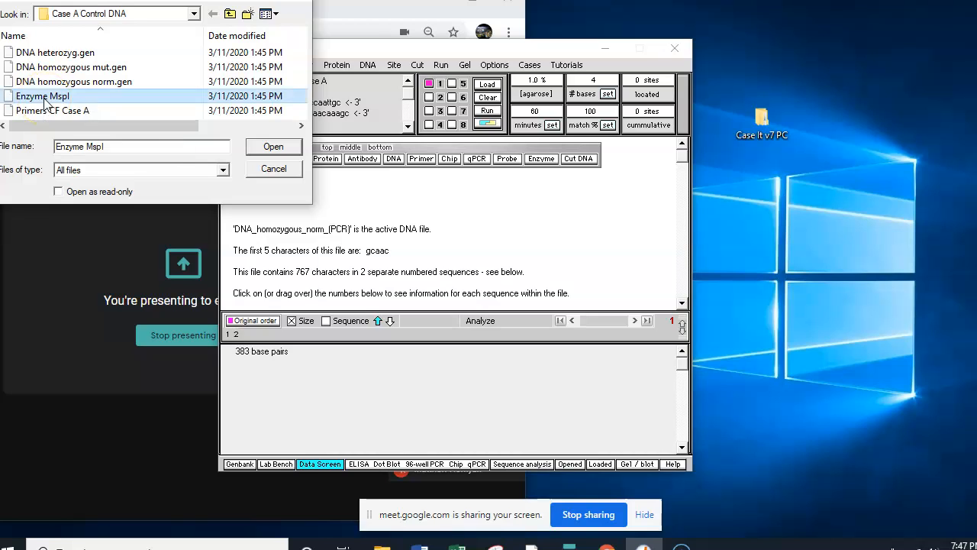
pyautogui.click(268, 147)
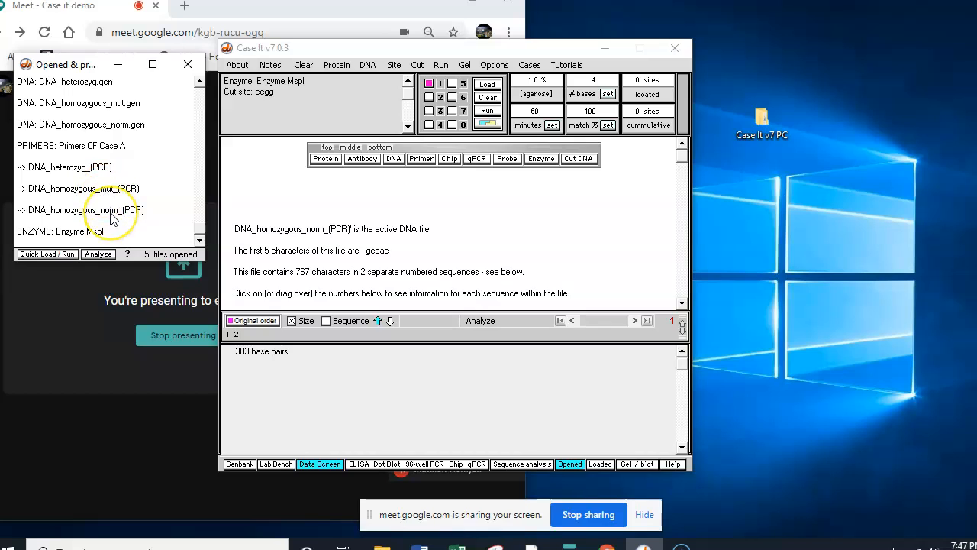
# Cut the three PCR products, DNA_heterozyg, DNA_homozygous_mut and DNA_homozygous_norm, with the single enzyme MspI.
pyautogui.click(80, 167)
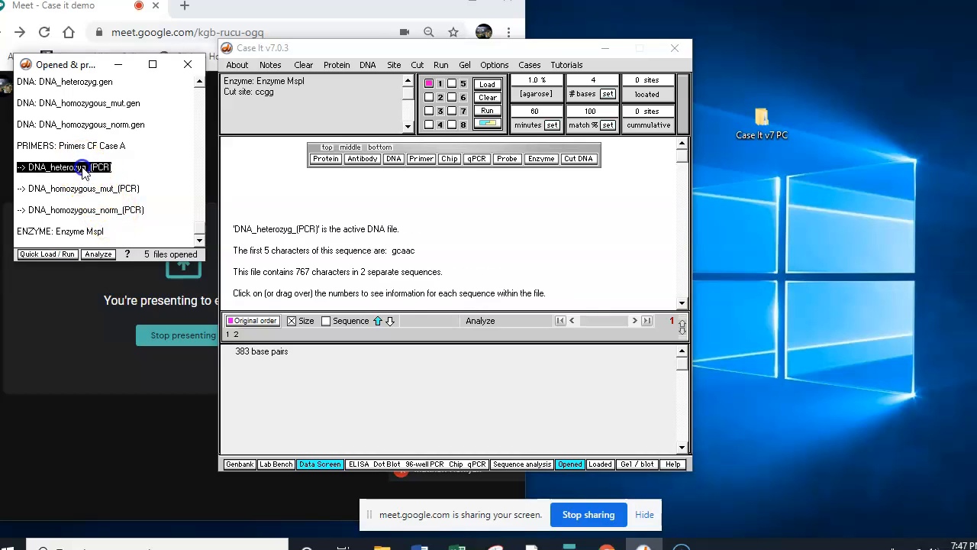
pyautogui.keyDown('shift'); pyautogui.click(84, 214); pyautogui.keyUp('shift')
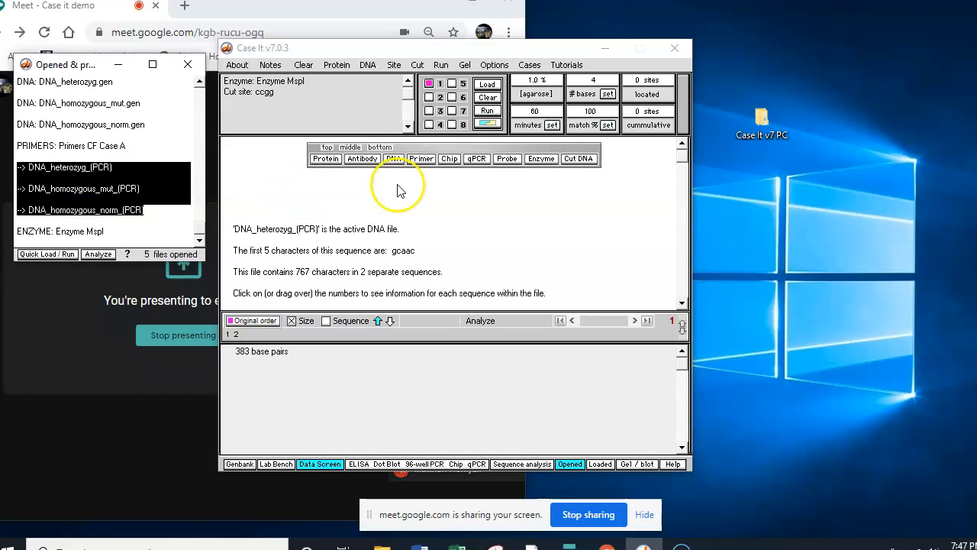
pyautogui.click(579, 159)
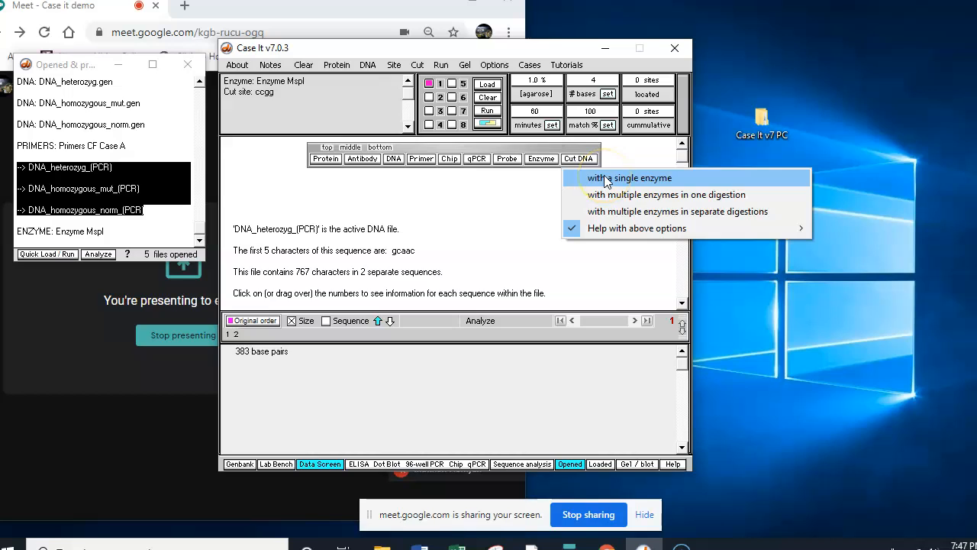
pyautogui.click(605, 179)
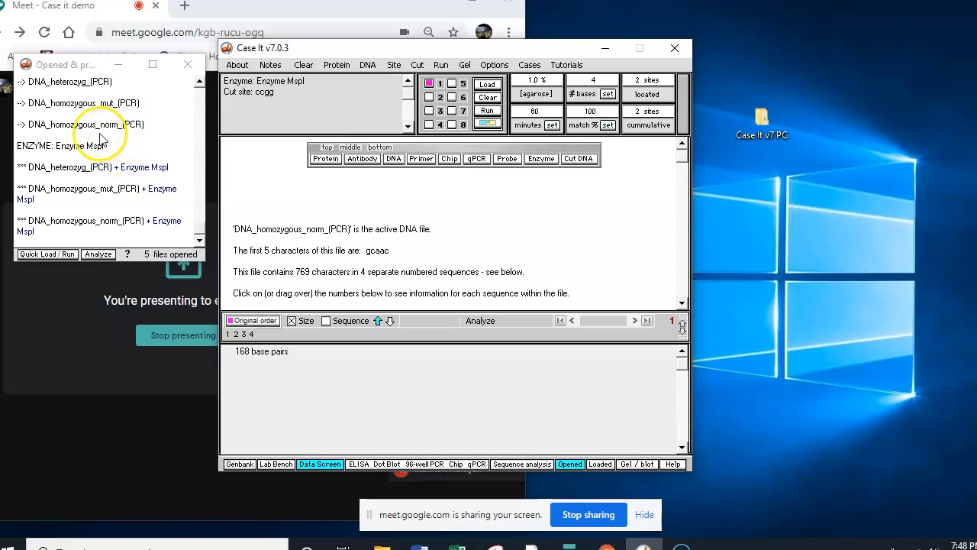
pyautogui.click(68, 82)
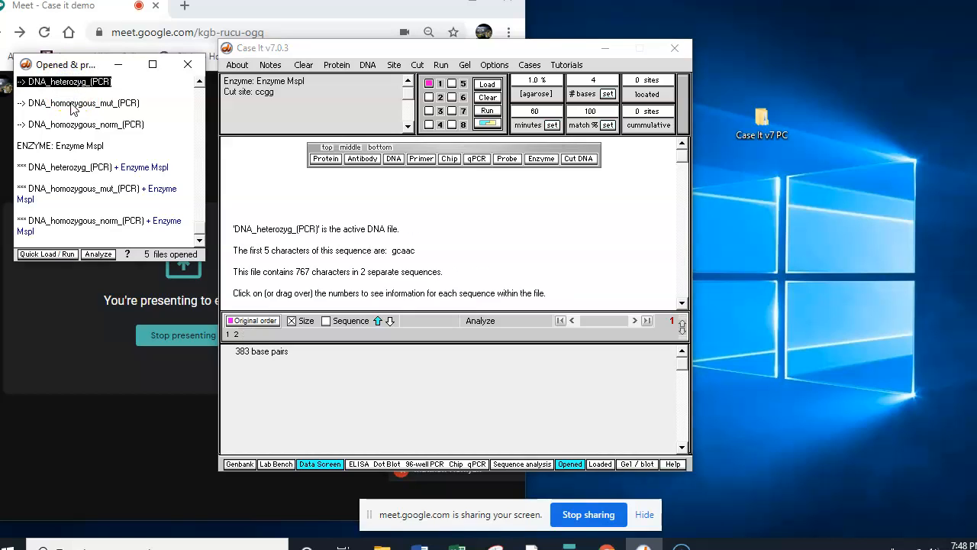
pyautogui.click(71, 104)
pyautogui.click(67, 83)
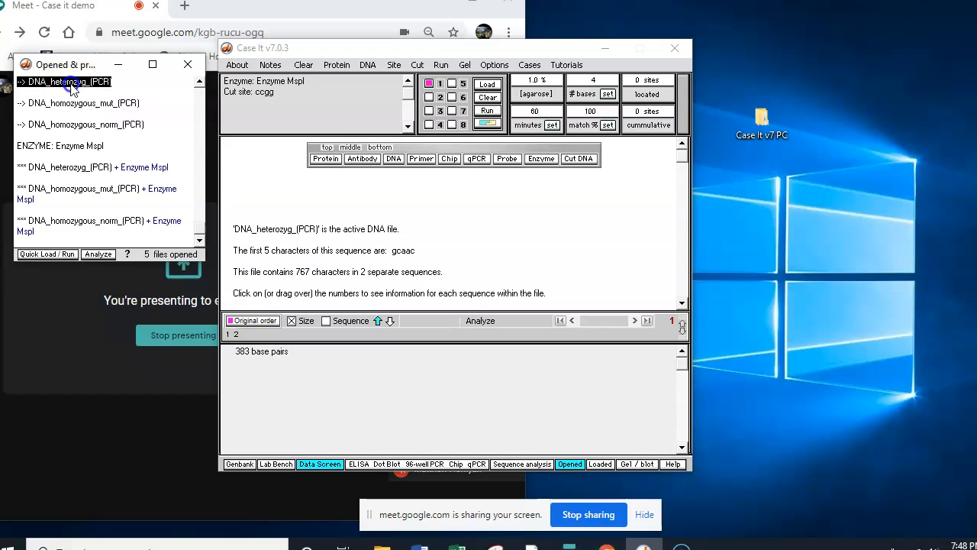
pyautogui.keyDown('shift'); pyautogui.click(75, 119); pyautogui.keyUp('shift')
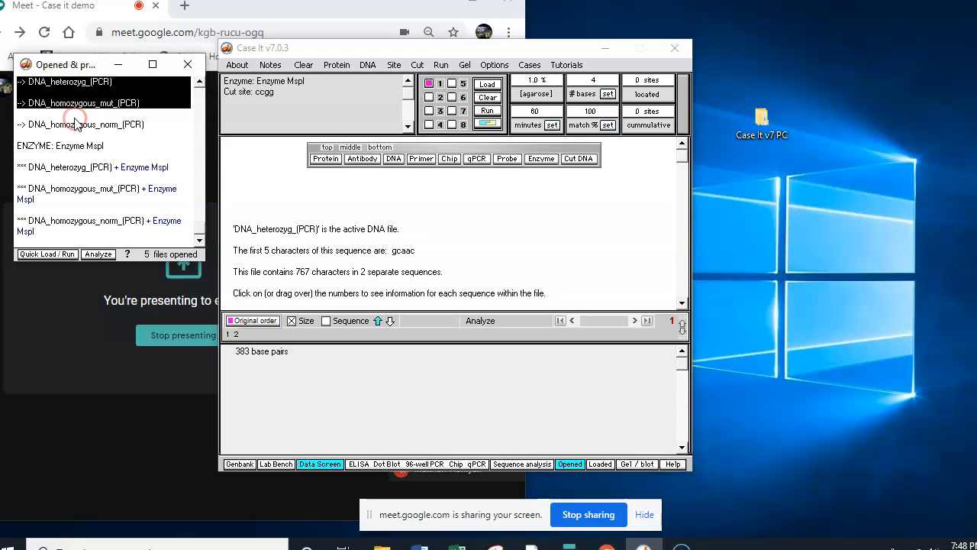
pyautogui.keyDown('shift'); pyautogui.click(75, 126); pyautogui.keyUp('shift')
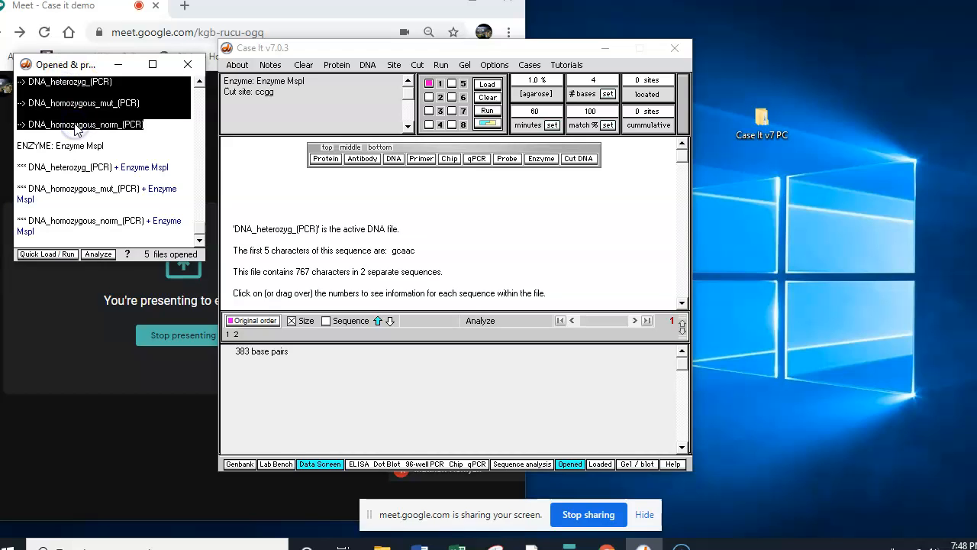
pyautogui.keyDown('shift'); pyautogui.click(67, 169); pyautogui.keyUp('shift')
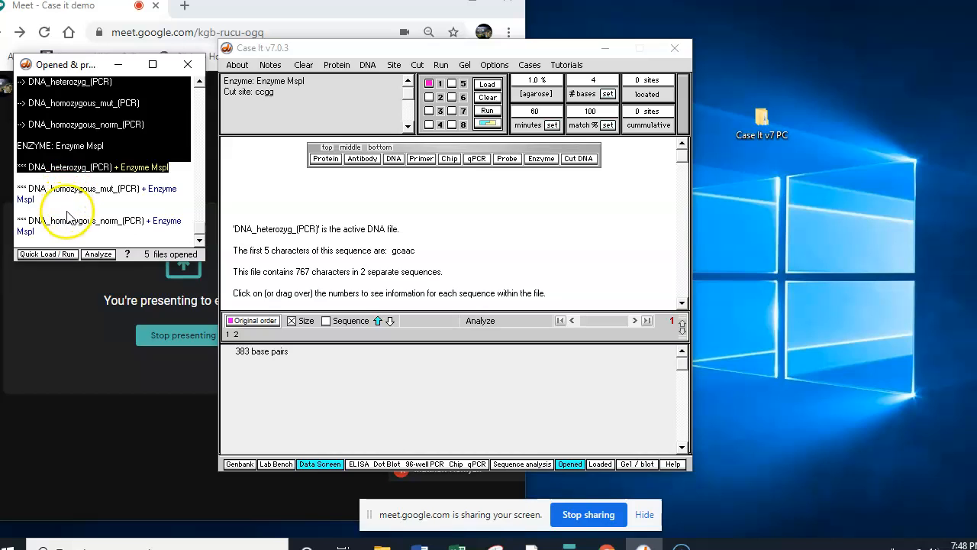
pyautogui.keyDown('shift'); pyautogui.click(69, 223); pyautogui.keyUp('shift')
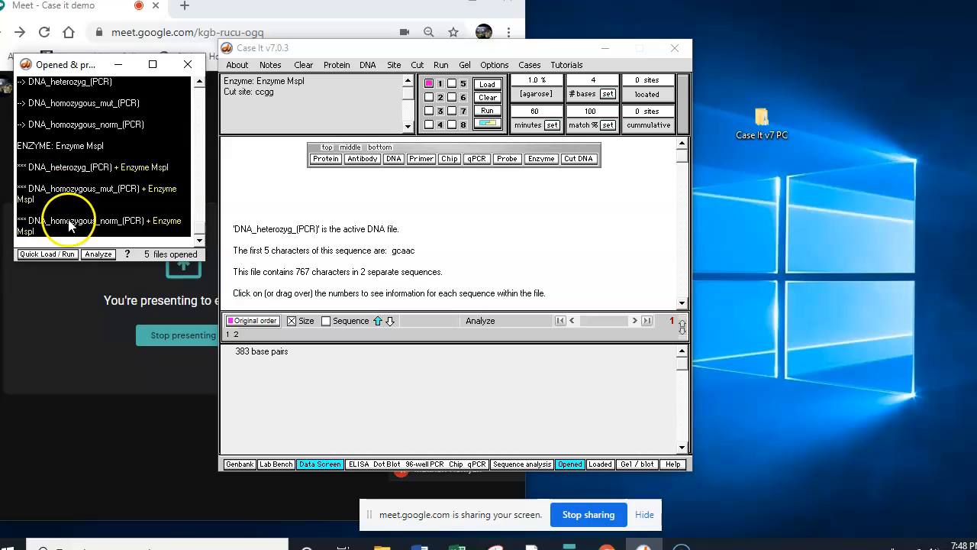
pyautogui.click(70, 146)
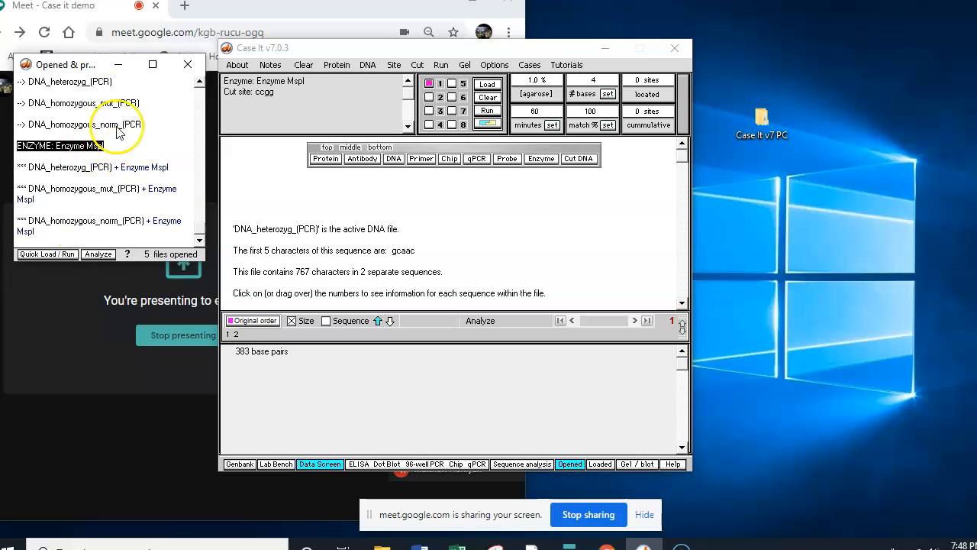
# Select the heterozygous, homozygous mutant and homozygous normal PCR products cut with Enzyme MspI in the opened and processed list.
pyautogui.moveTo(79, 148); pyautogui.dragTo(97, 166)
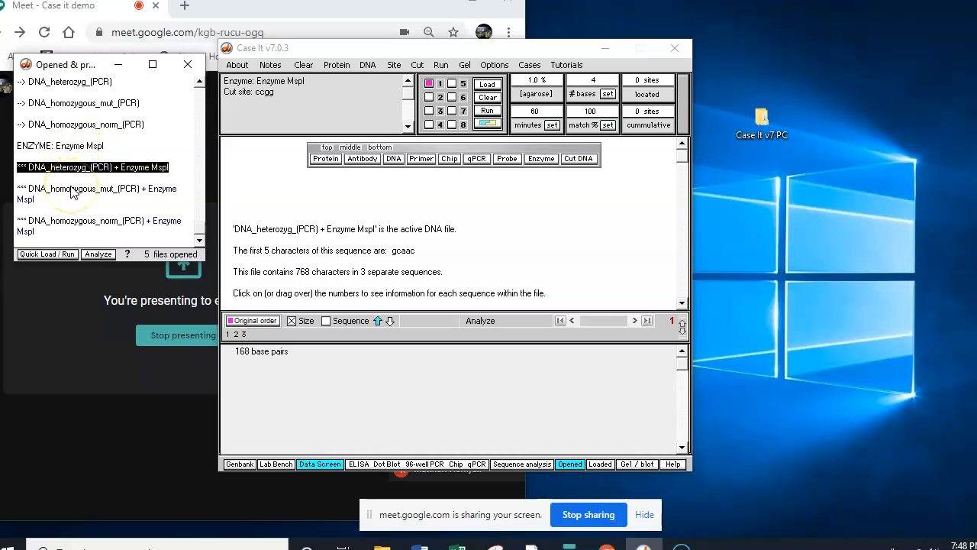
pyautogui.keyDown('shift'); pyautogui.click(71, 189); pyautogui.keyUp('shift')
pyautogui.keyDown('shift'); pyautogui.click(71, 226); pyautogui.keyUp('shift')
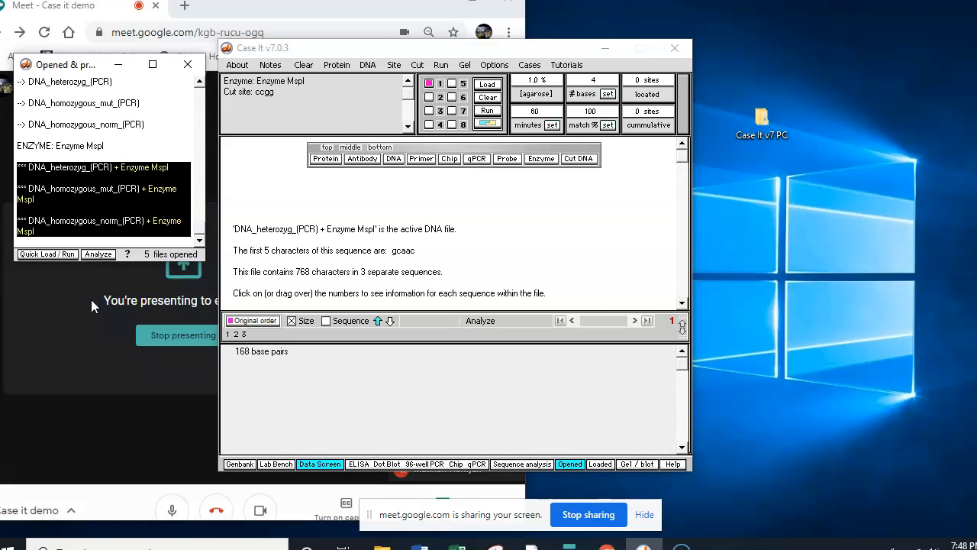
pyautogui.click(465, 65)
pyautogui.click(443, 66)
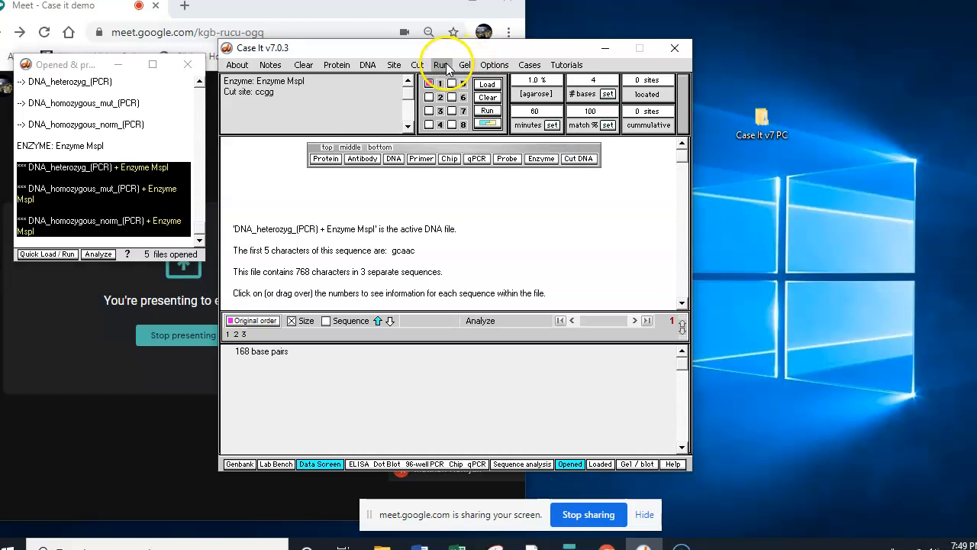
pyautogui.click(445, 65)
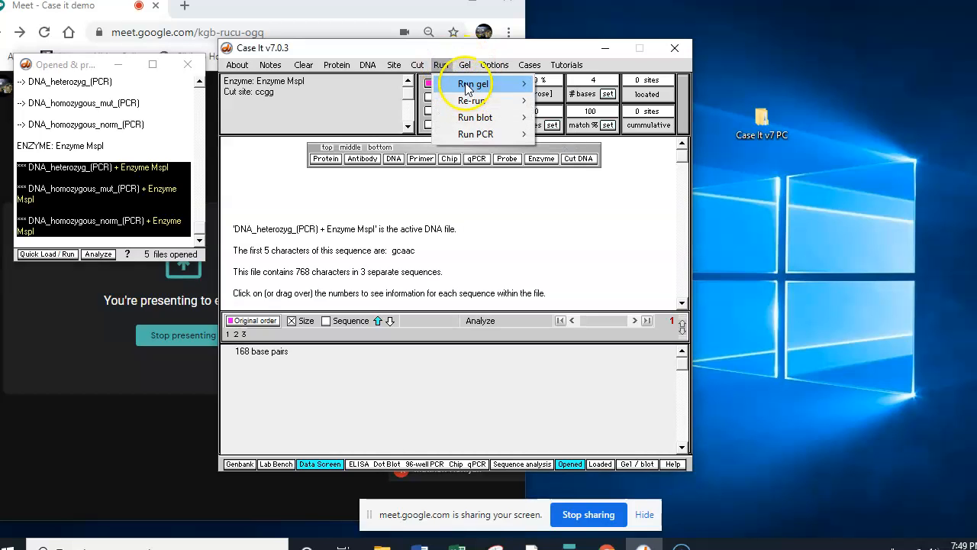
pyautogui.moveTo(468, 88)
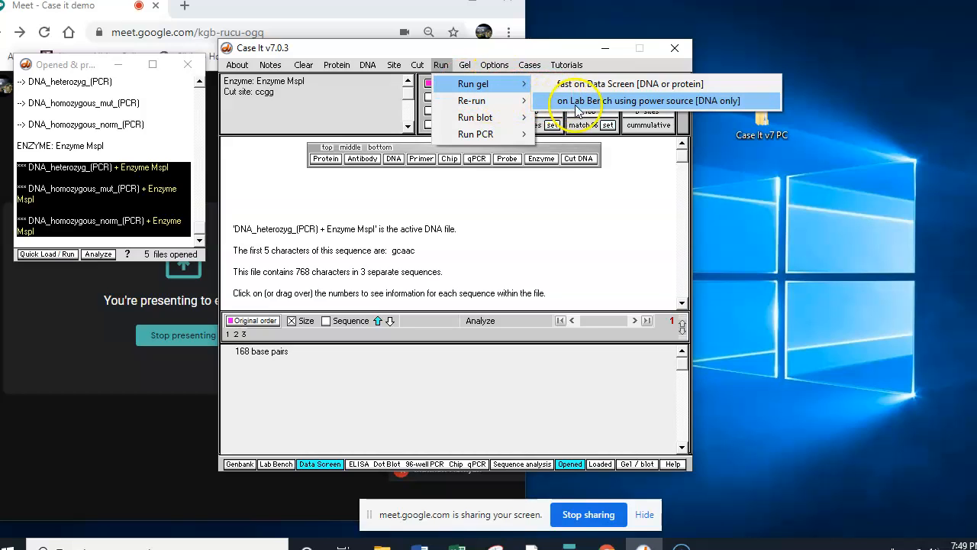
pyautogui.click(543, 172)
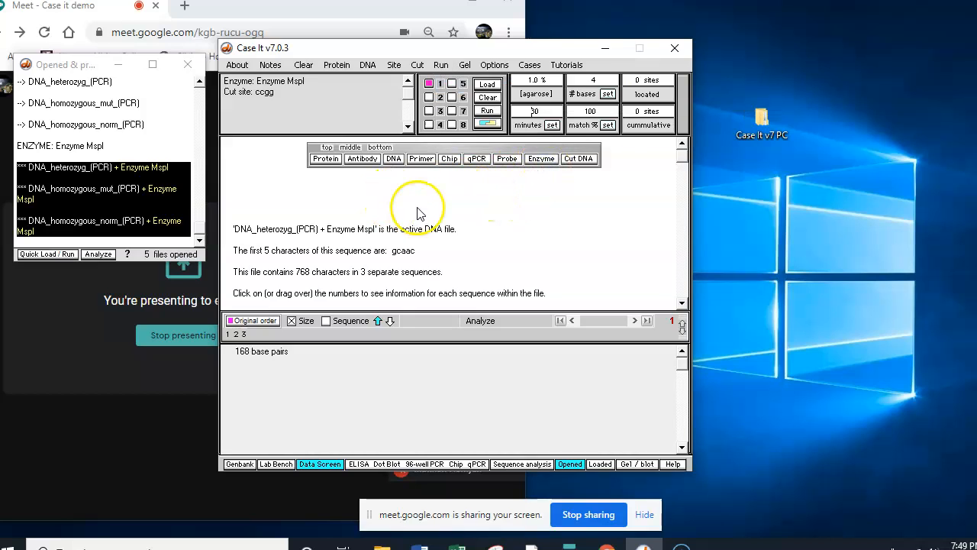
# Load the selected MspI digests into wells and run the DNA gel in one step, making unstained fragments faintly visible.
pyautogui.click(45, 256)
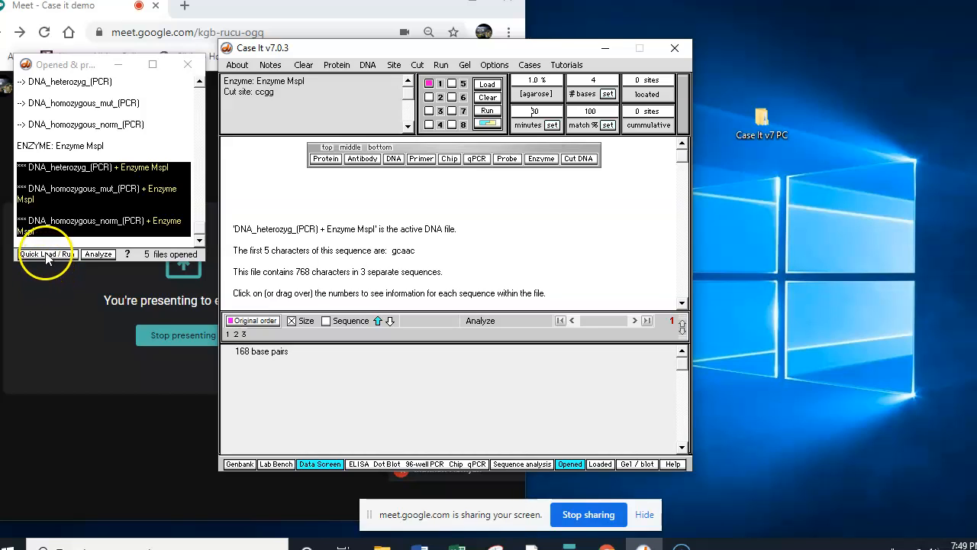
pyautogui.click(59, 272)
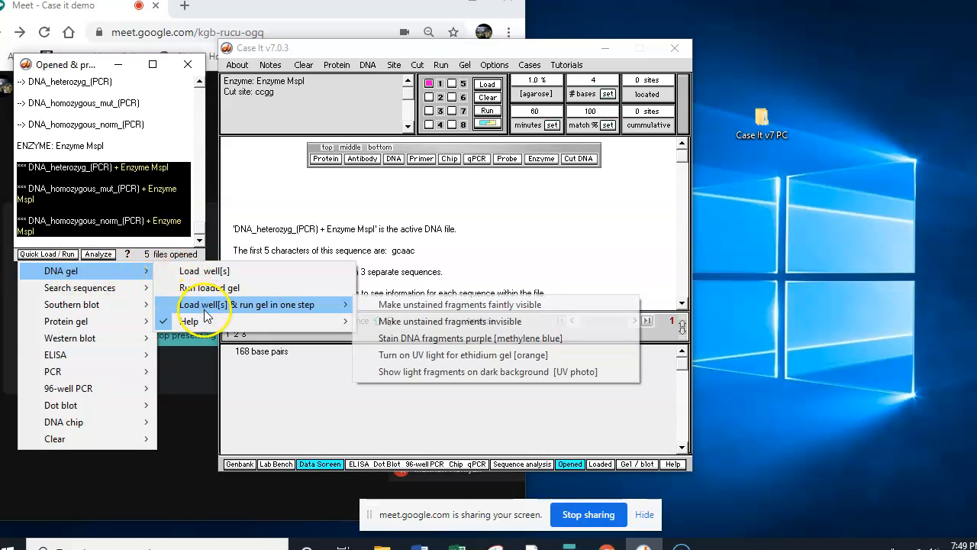
pyautogui.moveTo(205, 304)
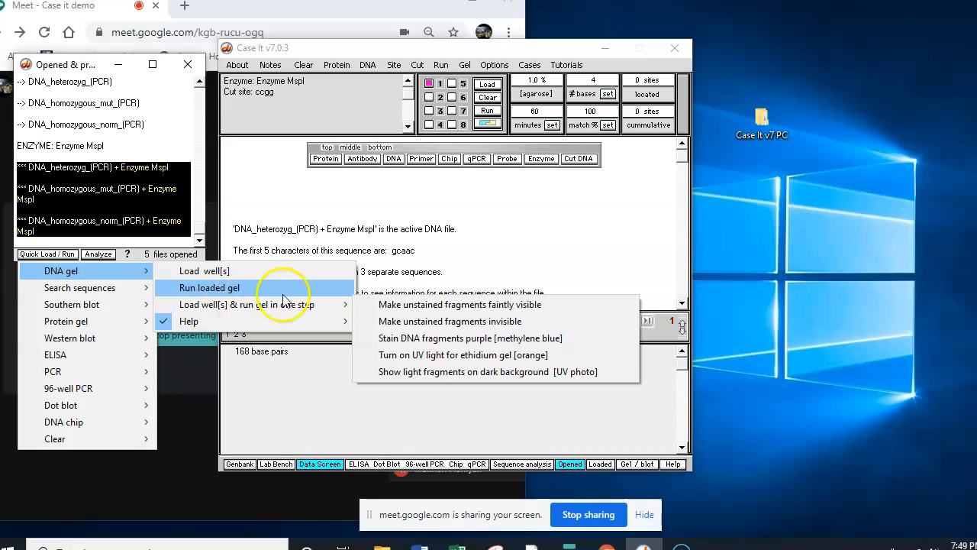
pyautogui.click(405, 304)
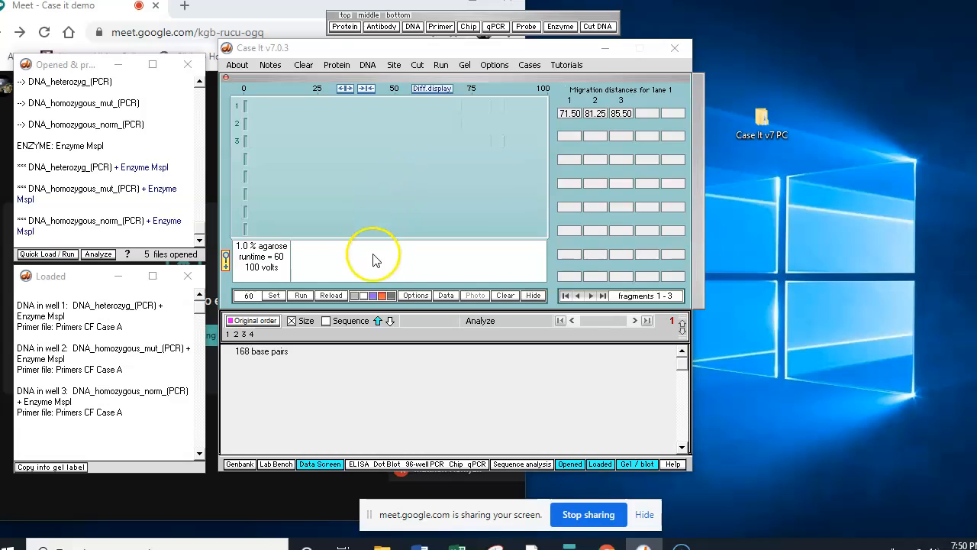
# Compare the gel under ethidium UV light, methylene blue and invisible unstained display, ending on the UV photo with light fragments on dark background.
pyautogui.click(381, 296)
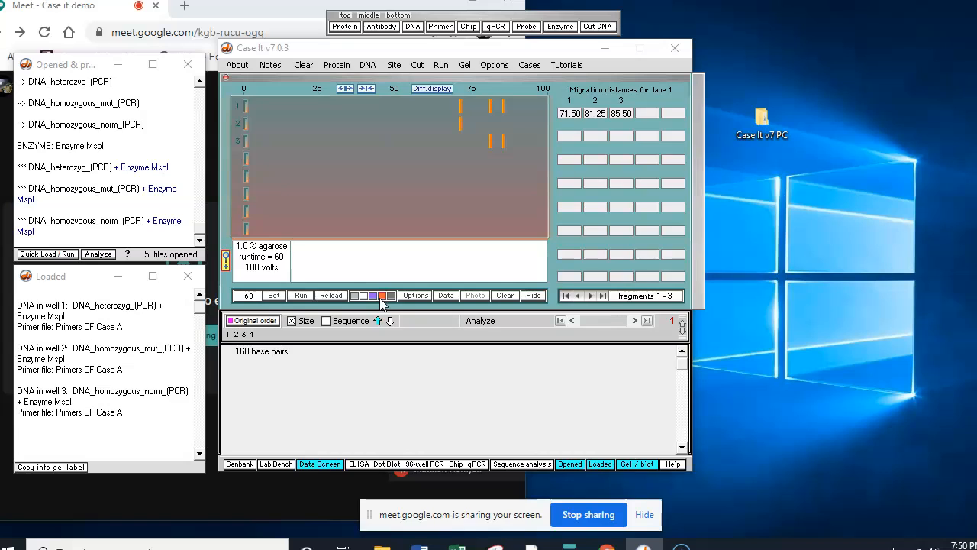
pyautogui.click(390, 296)
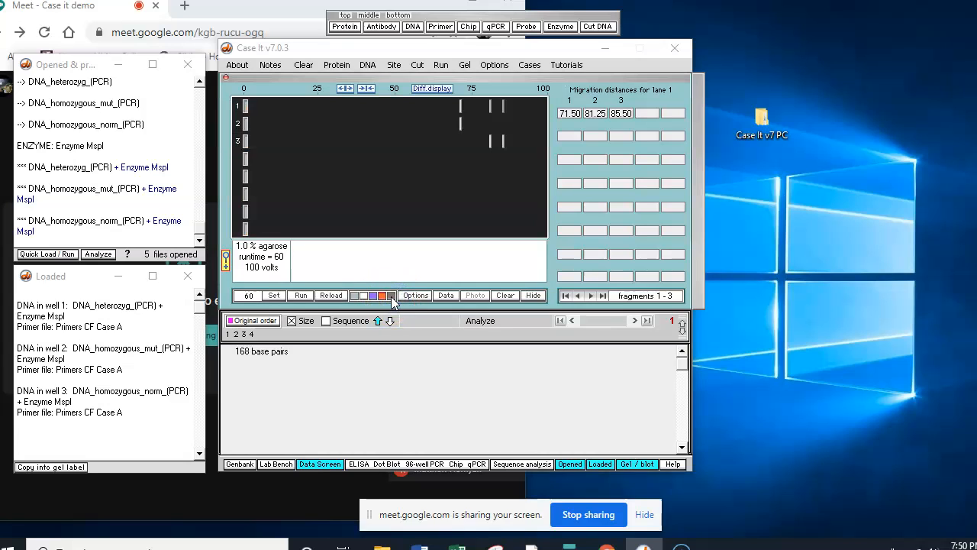
pyautogui.click(374, 296)
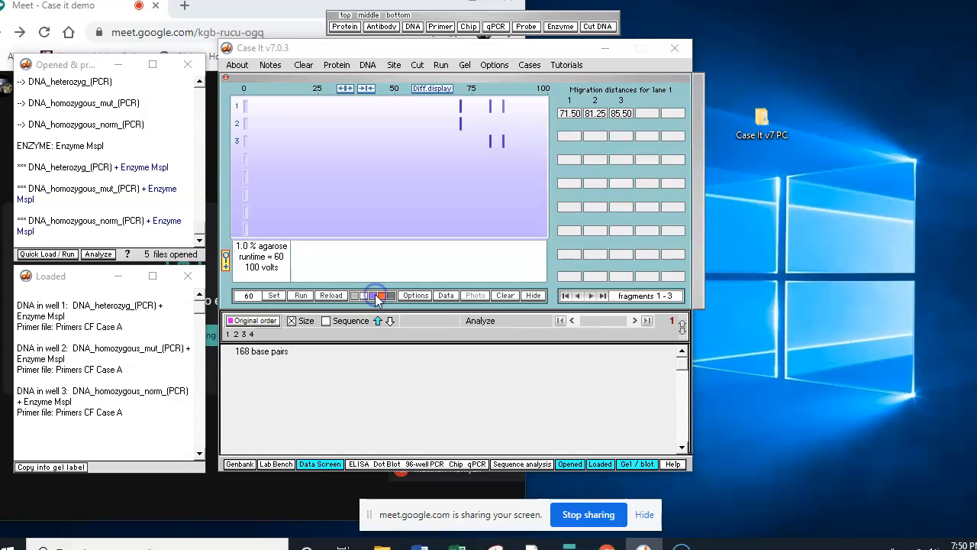
pyautogui.click(367, 296)
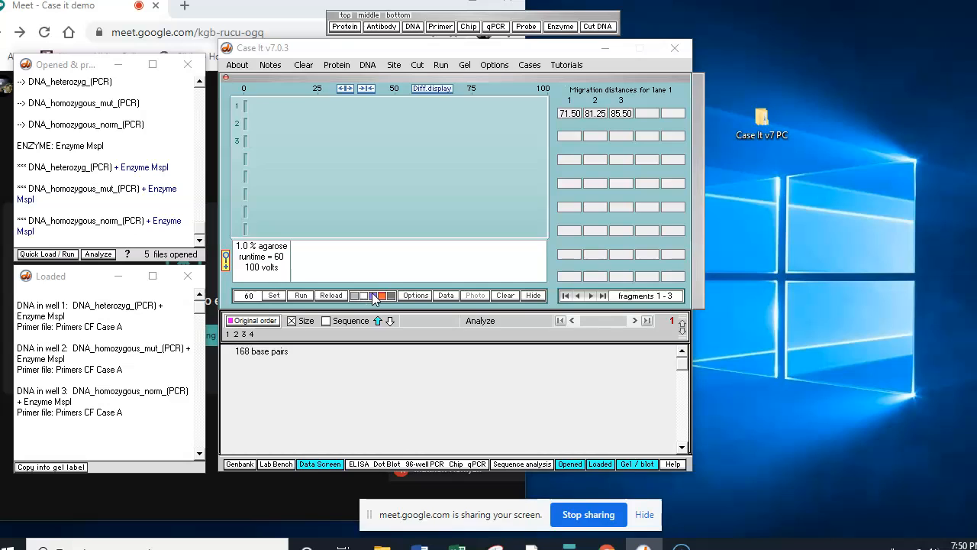
pyautogui.click(374, 296)
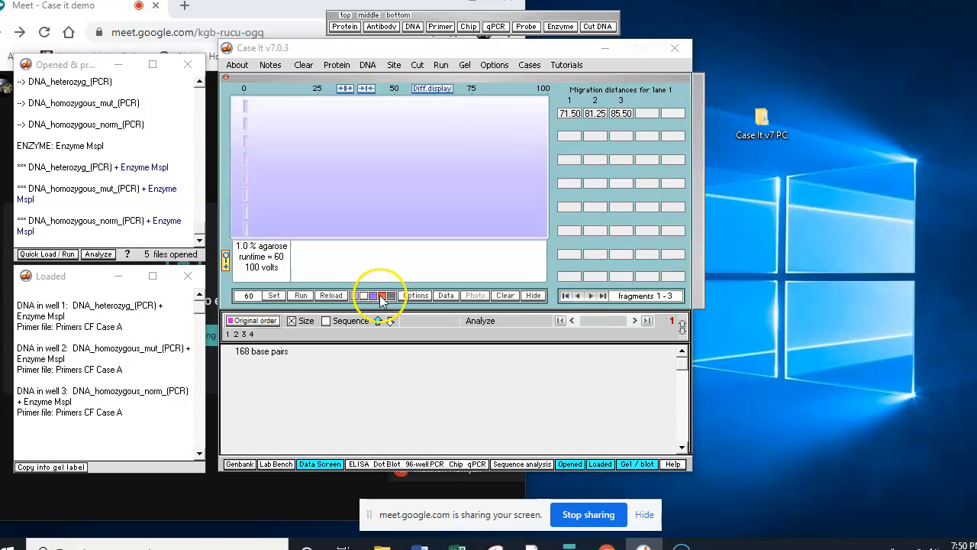
pyautogui.click(380, 297)
pyautogui.click(391, 296)
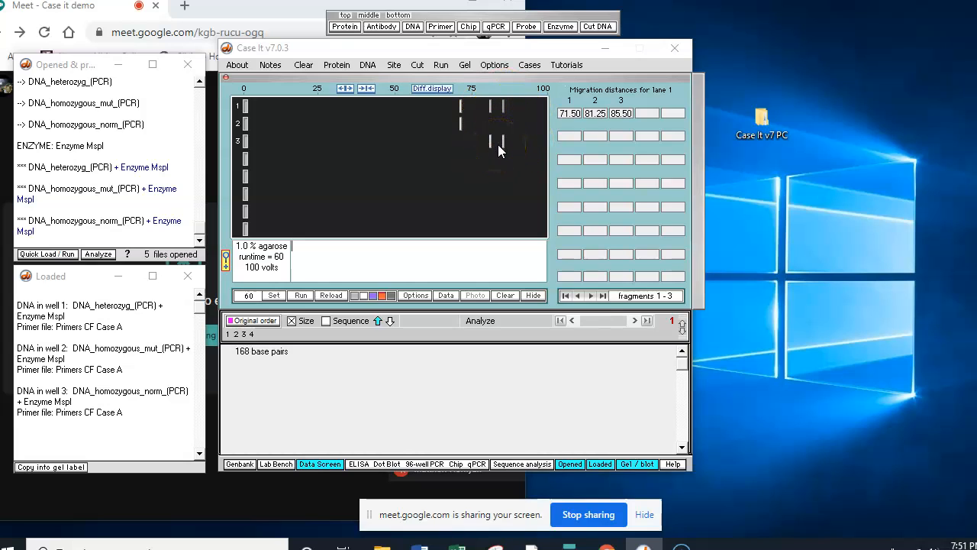
# Load the three uncut PCR products into the next wells and run the gel in one step, showing light fragments on dark background.
pyautogui.click(72, 82)
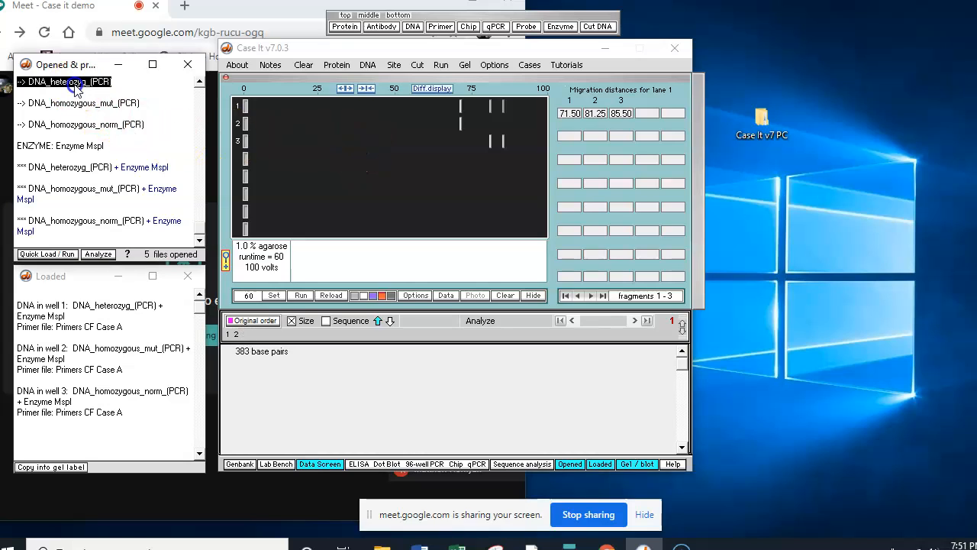
pyautogui.keyDown('shift'); pyautogui.click(80, 126); pyautogui.keyUp('shift')
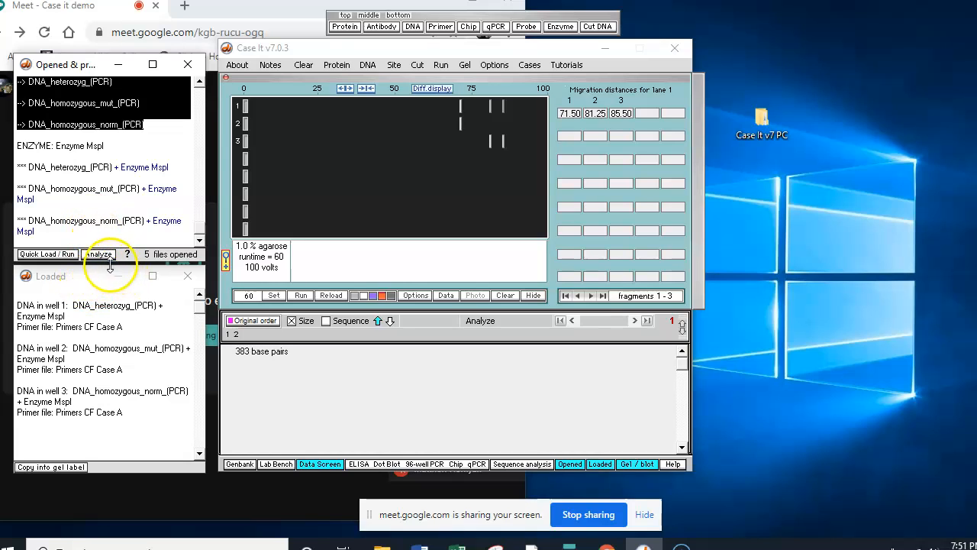
pyautogui.click(48, 254)
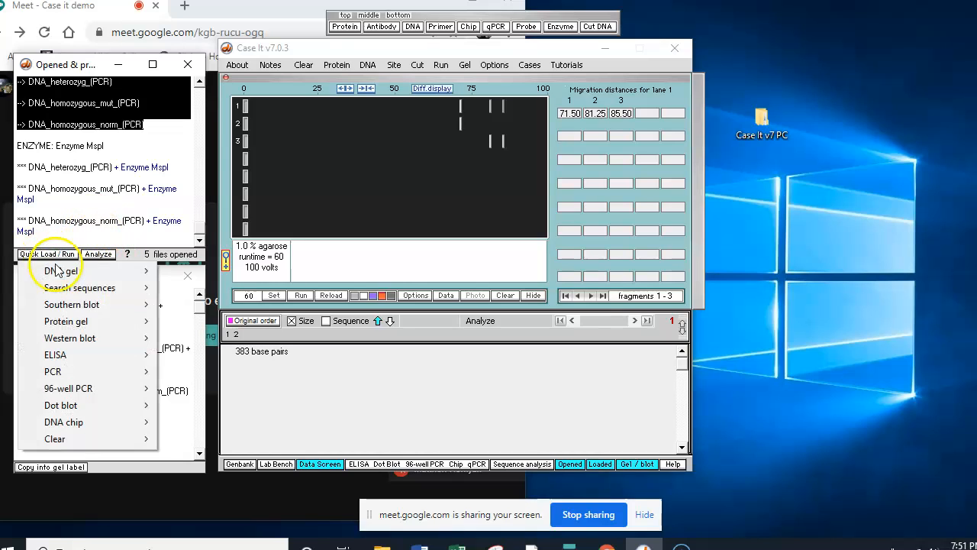
pyautogui.moveTo(50, 272)
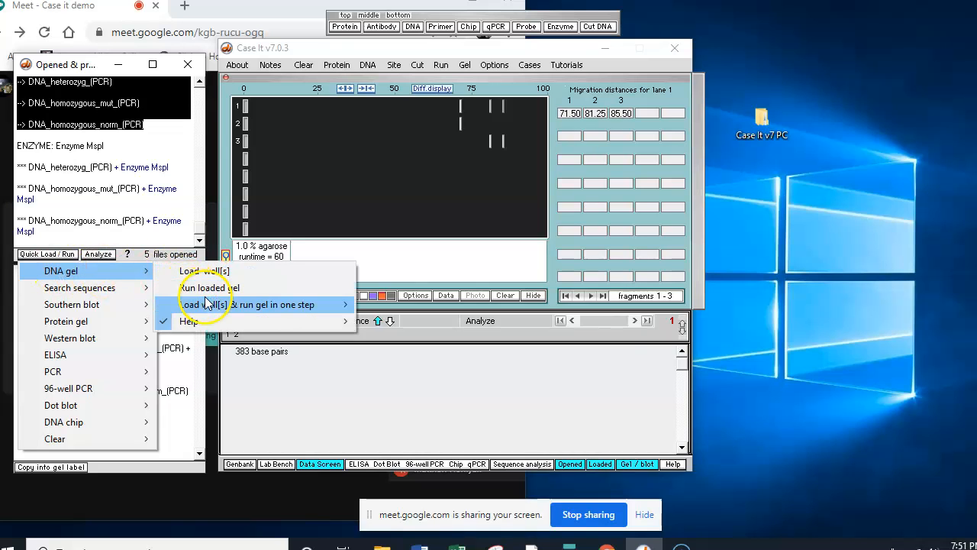
pyautogui.moveTo(276, 304)
pyautogui.click(427, 371)
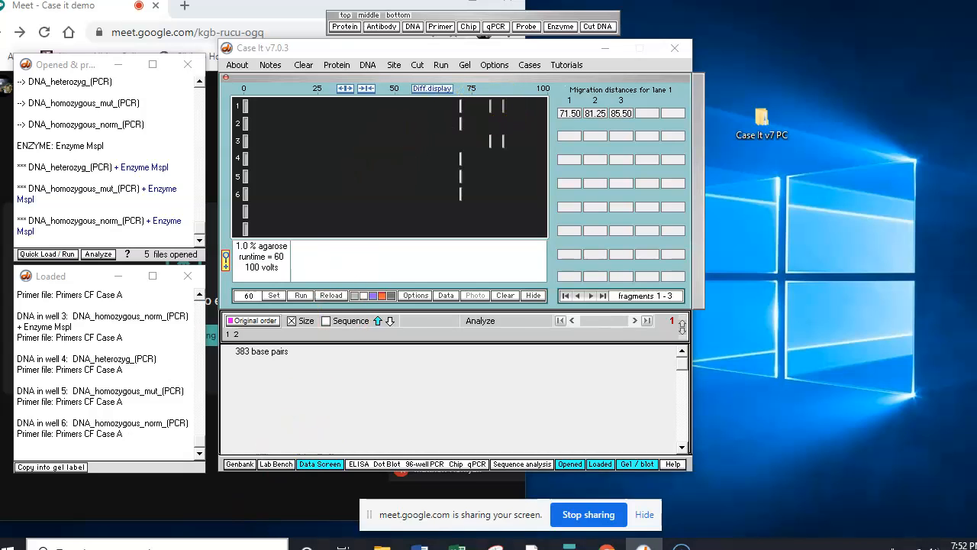
# Switch to Snipping Tool, capture the gel image with its lanes, and close the snip without saving it.
pyautogui.click(190, 544)
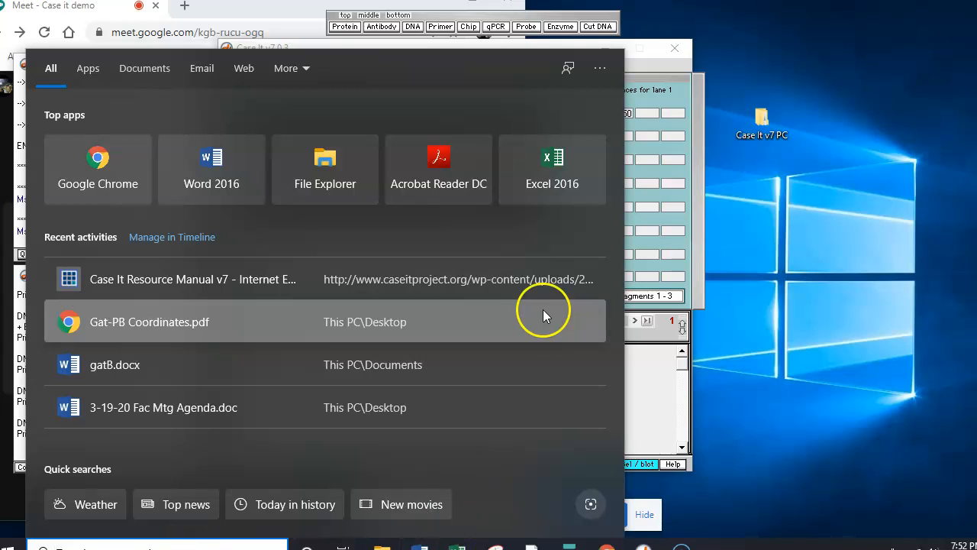
pyautogui.click(789, 269)
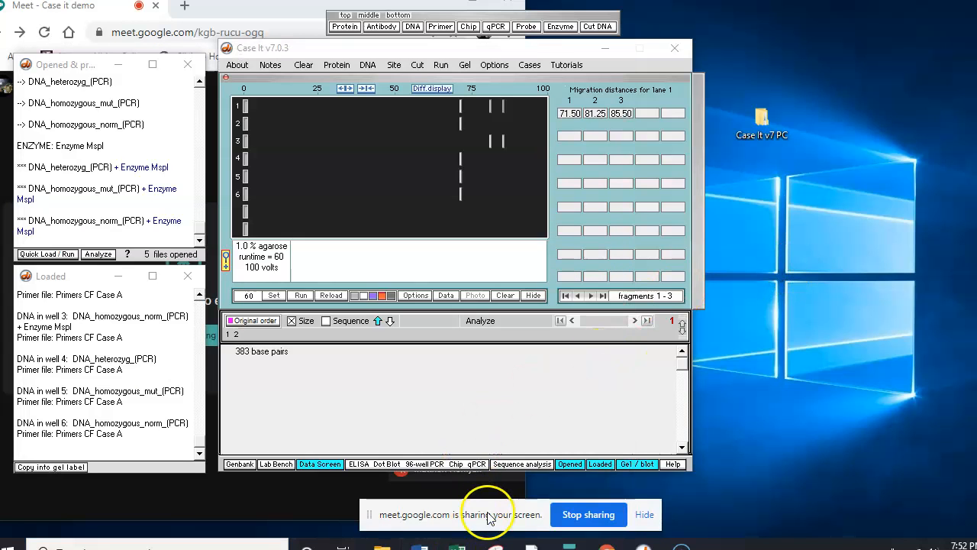
pyautogui.click(496, 547)
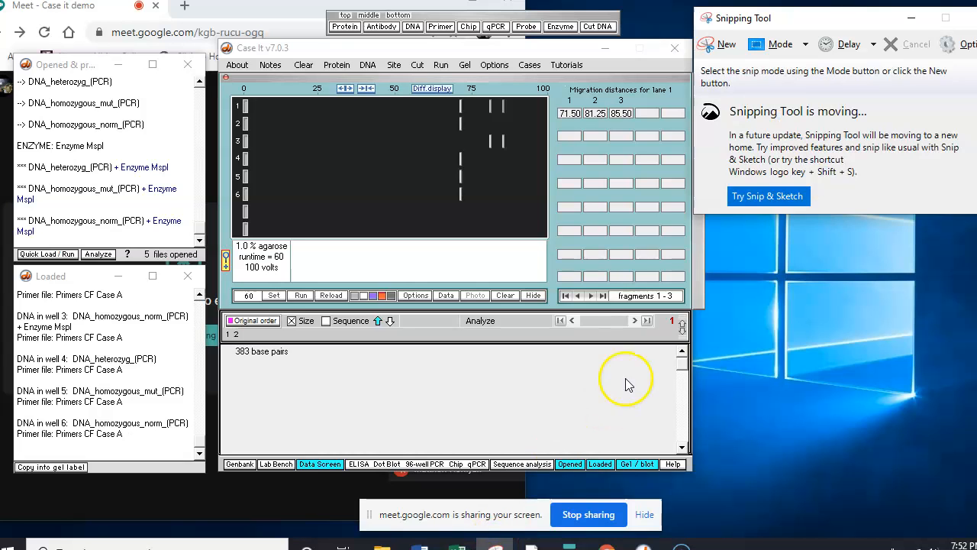
pyautogui.click(725, 48)
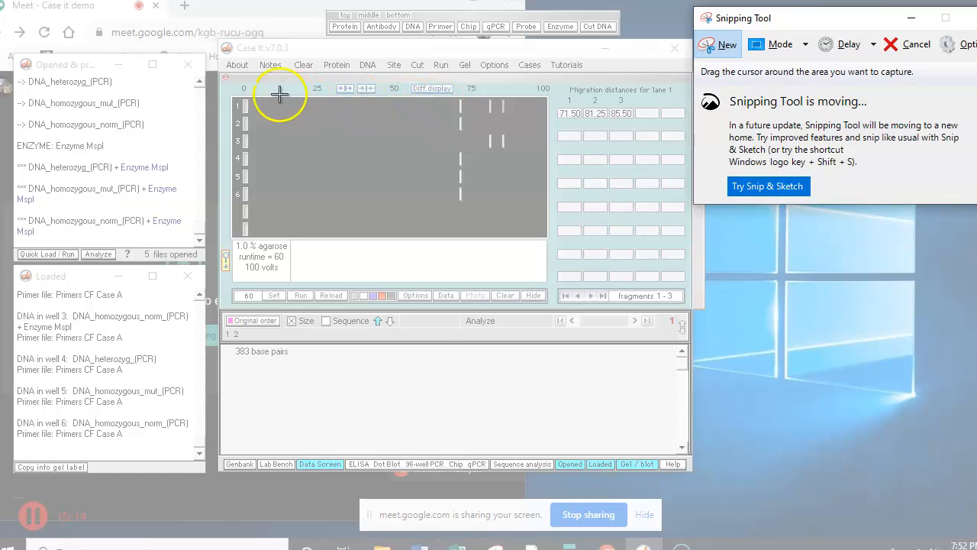
pyautogui.moveTo(224, 83); pyautogui.dragTo(560, 247)
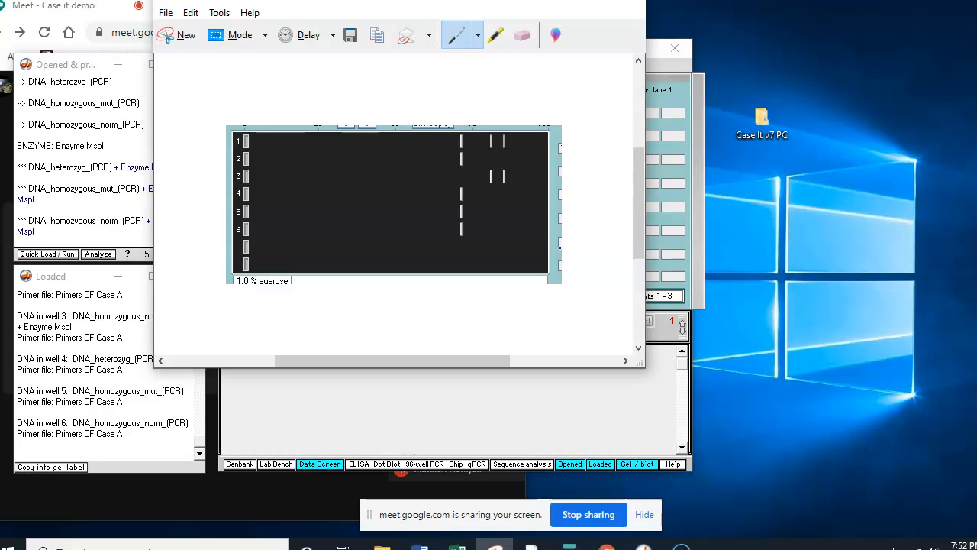
pyautogui.click(628, 2)
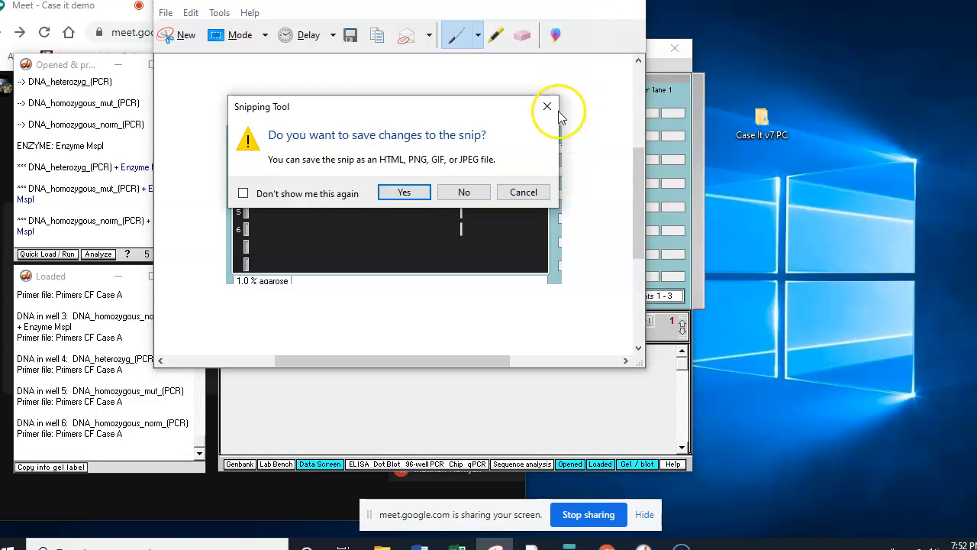
pyautogui.click(462, 192)
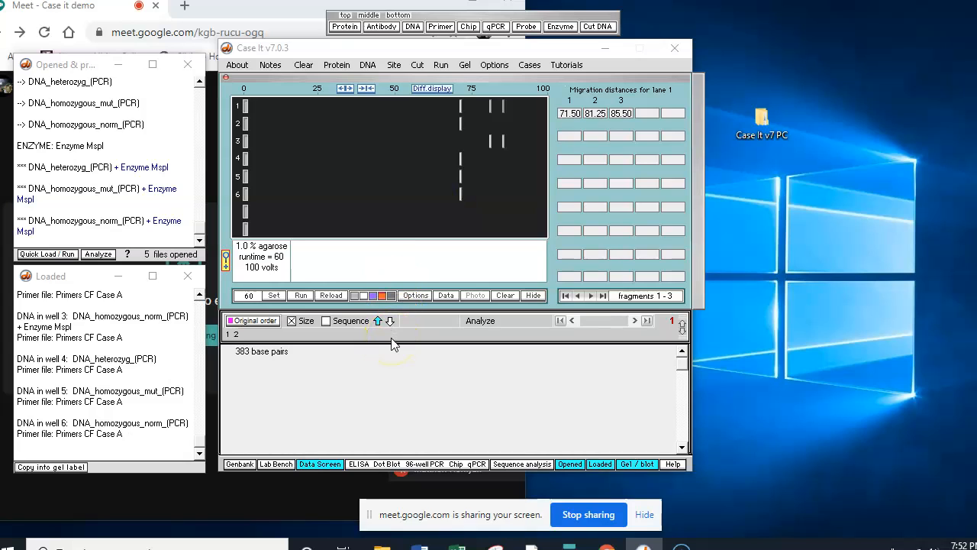
# Label the gel "lane 1. hom. norm" and copy "well 2: DNA_homozygous_mut_(PCR)" from the loaded samples into the label.
pyautogui.click(379, 260)
pyautogui.write('lane 1. hom. norm')
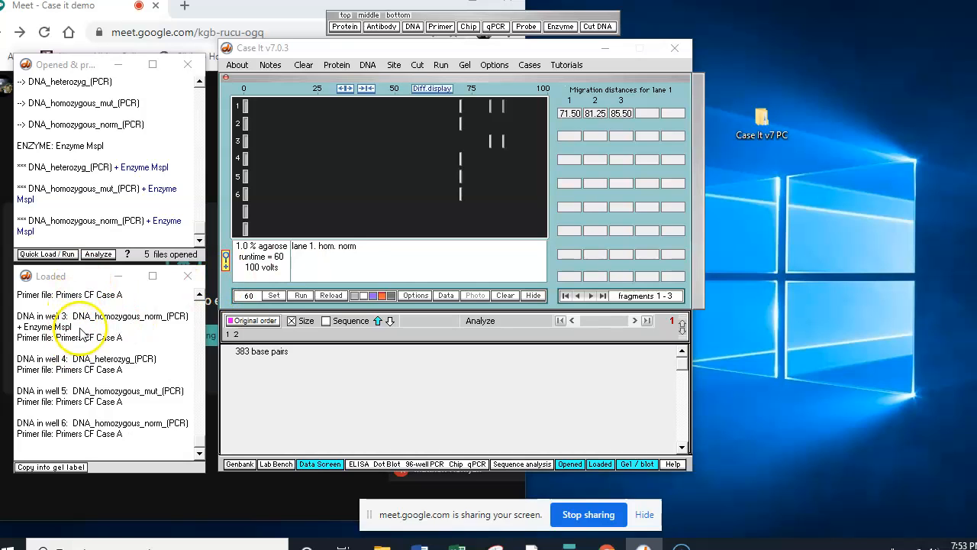
pyautogui.click(199, 296)
pyautogui.click(199, 295)
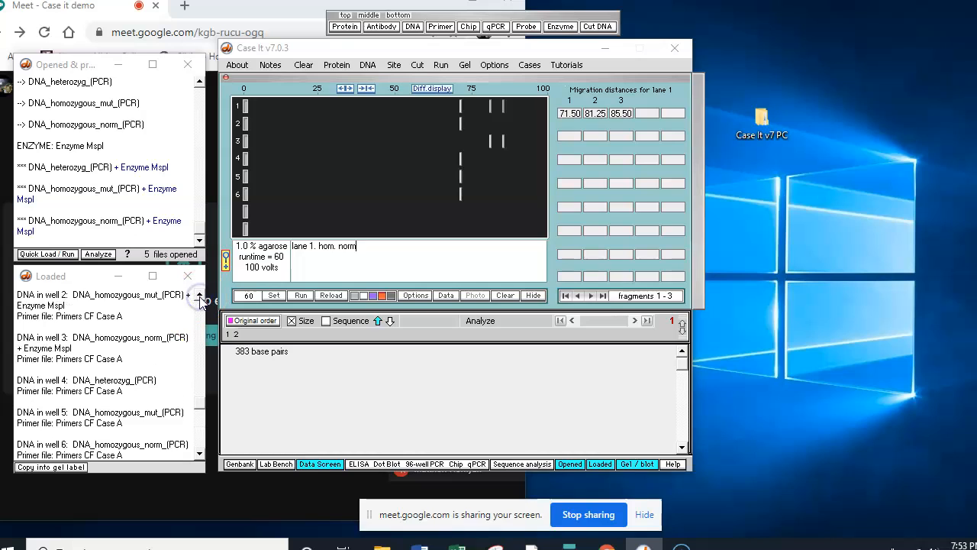
pyautogui.click(199, 295)
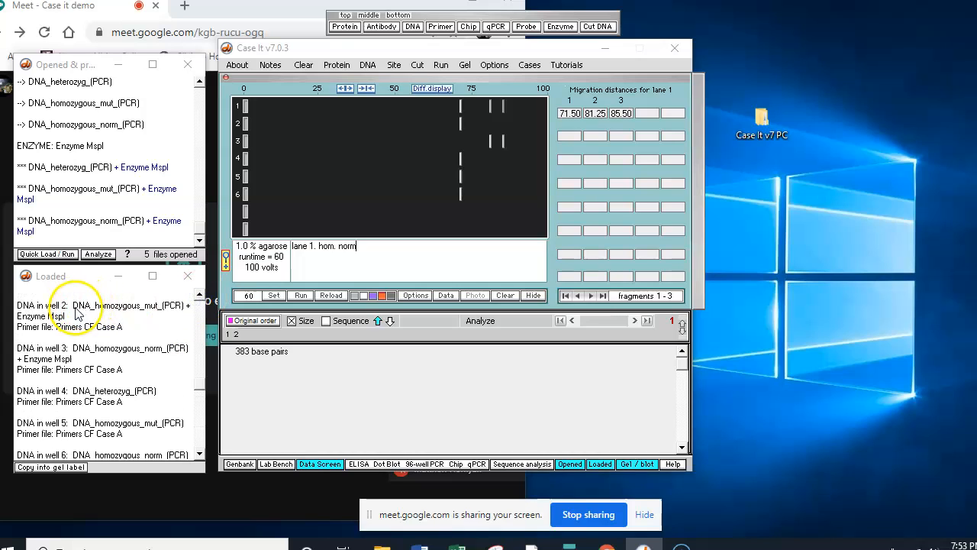
pyautogui.moveTo(46, 306); pyautogui.dragTo(187, 309)
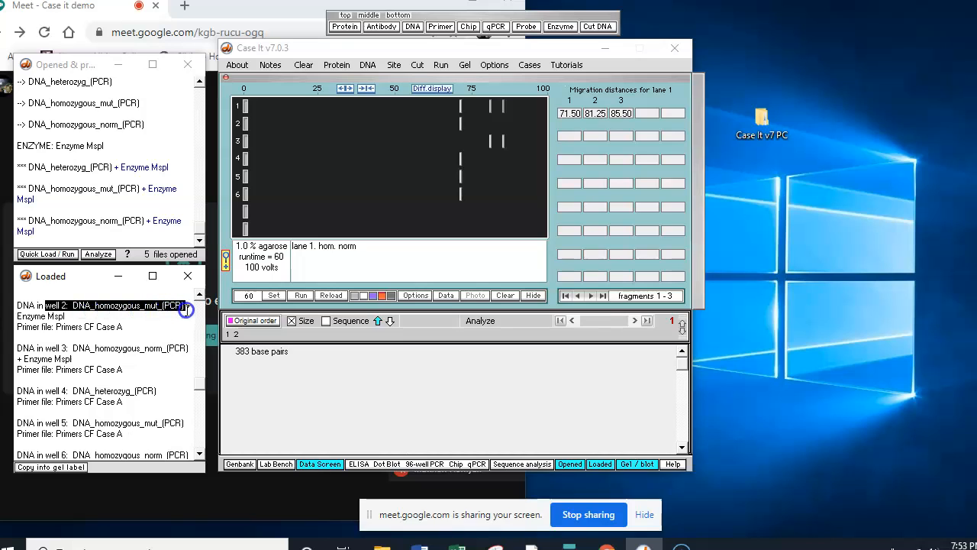
pyautogui.click(56, 468)
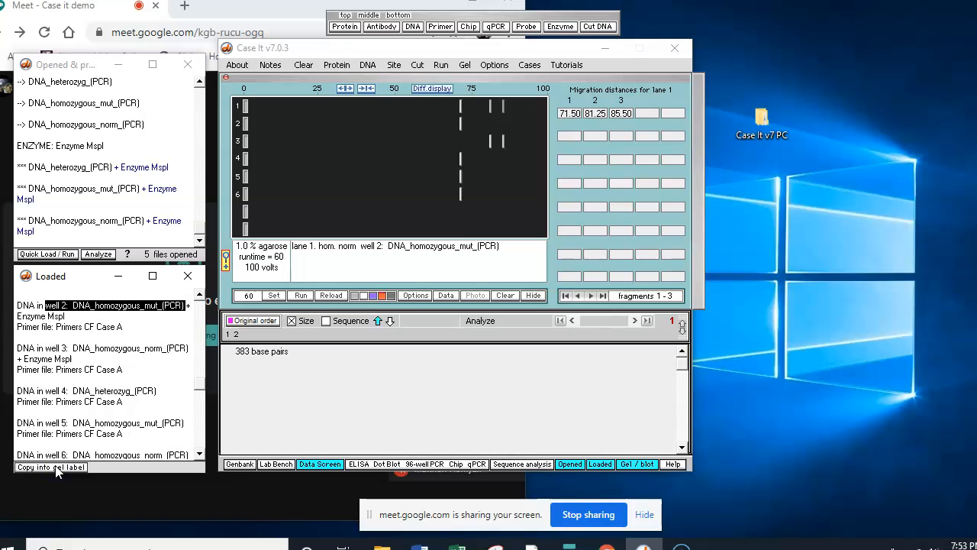
# Break the gel label before "2: DNA_homozygous_mut_(PCR)", leaving a blank line beneath the lane 1 text.
pyautogui.click(378, 246)
pyautogui.press('Return')
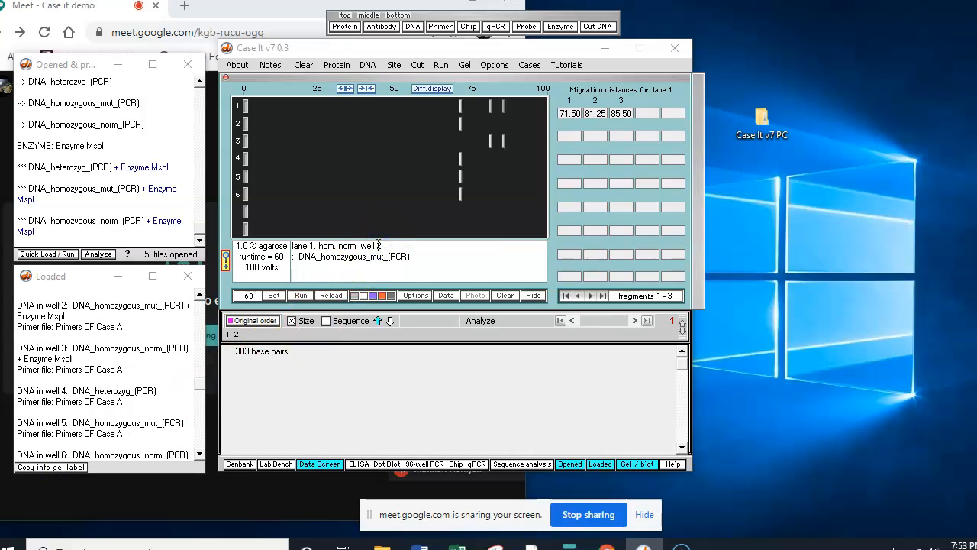
pyautogui.press('Delete')
pyautogui.press('Delete')
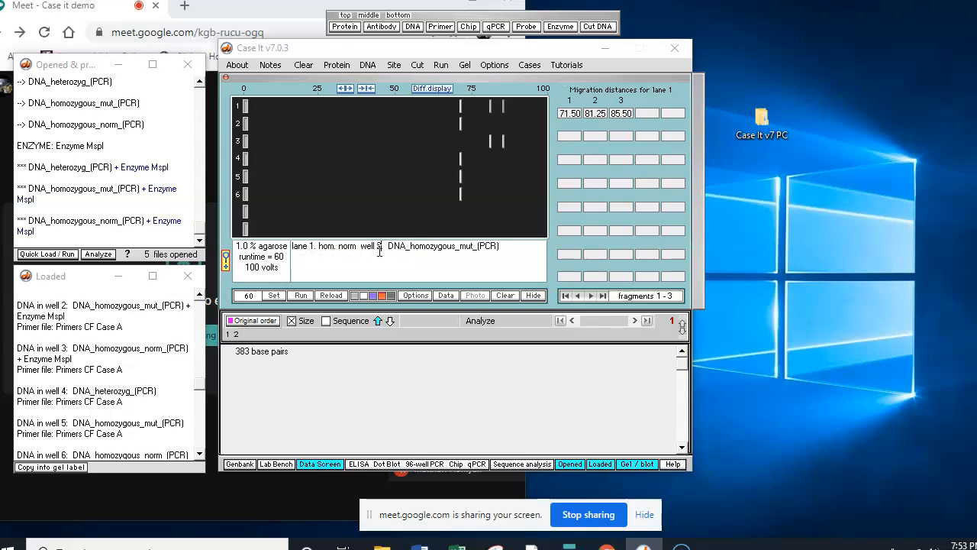
pyautogui.click(374, 246)
pyautogui.press('Return')
pyautogui.press('Return')
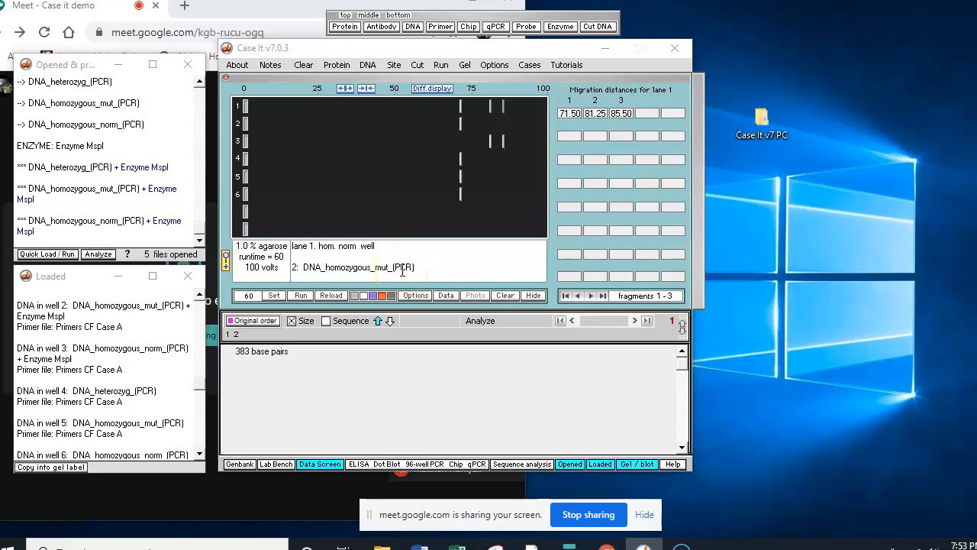
# Add a new line to the gel label reading "PCR-restriction fragment length polymorphism RFLP".
pyautogui.click(426, 266)
pyautogui.click(292, 246)
pyautogui.click(338, 246)
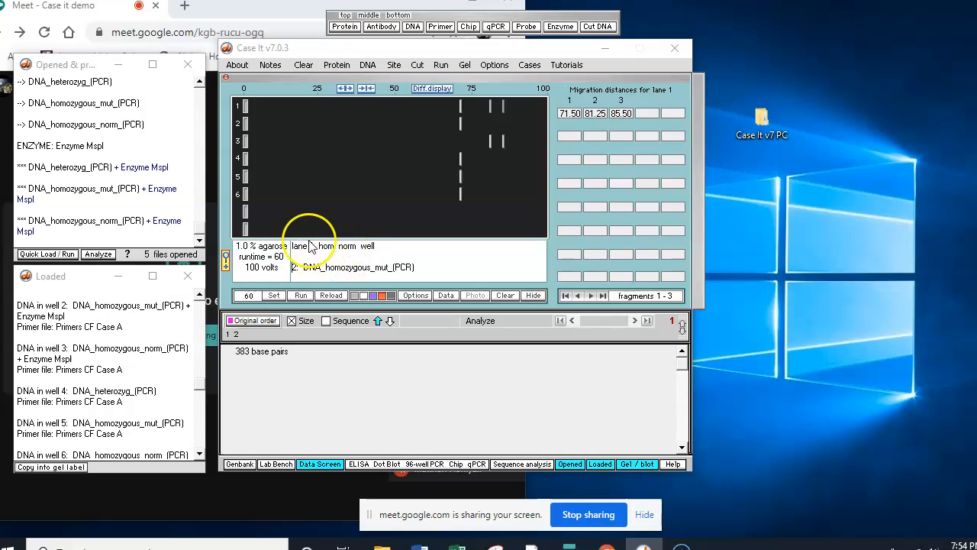
pyautogui.click(424, 268)
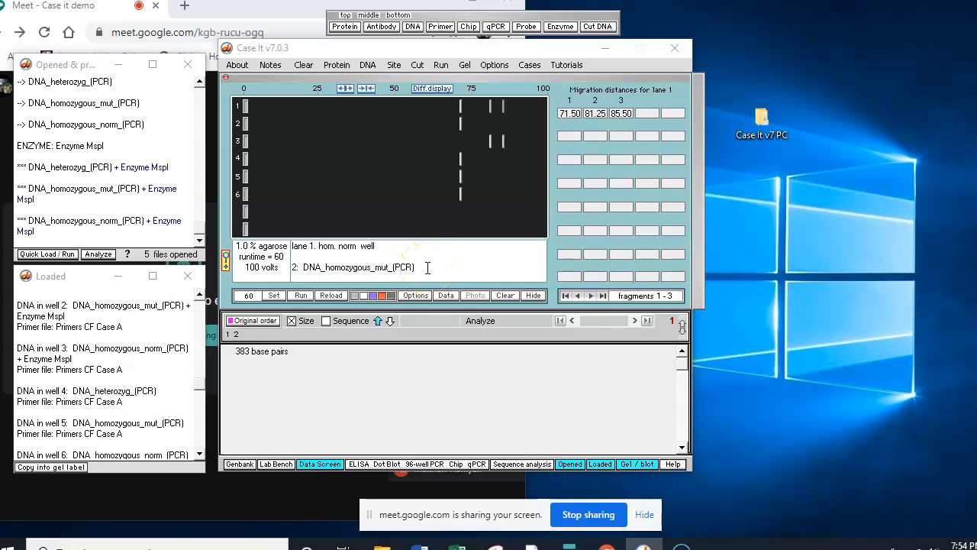
pyautogui.click(416, 268)
pyautogui.press('Return')
pyautogui.write('PCR-')
pyautogui.write('restriction fragment length')
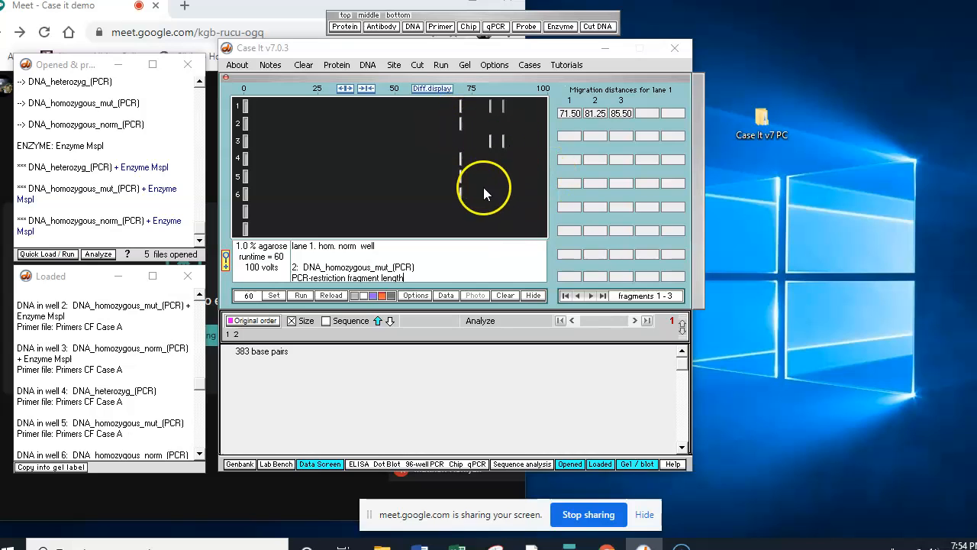
pyautogui.write(' polymorphism')
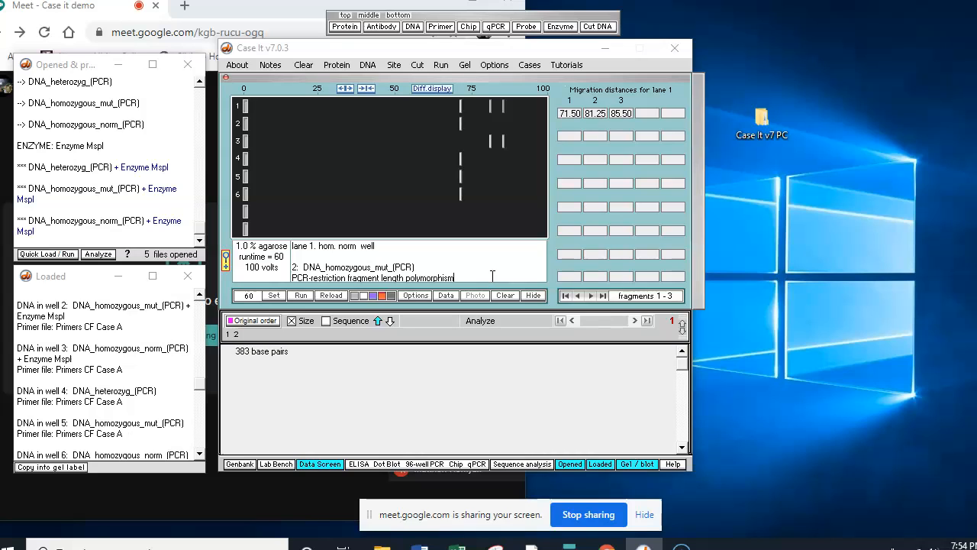
pyautogui.write('RFLP')
# Try to rerun the gel as a timed run with 30 entered as the run time.
pyautogui.click(274, 296)
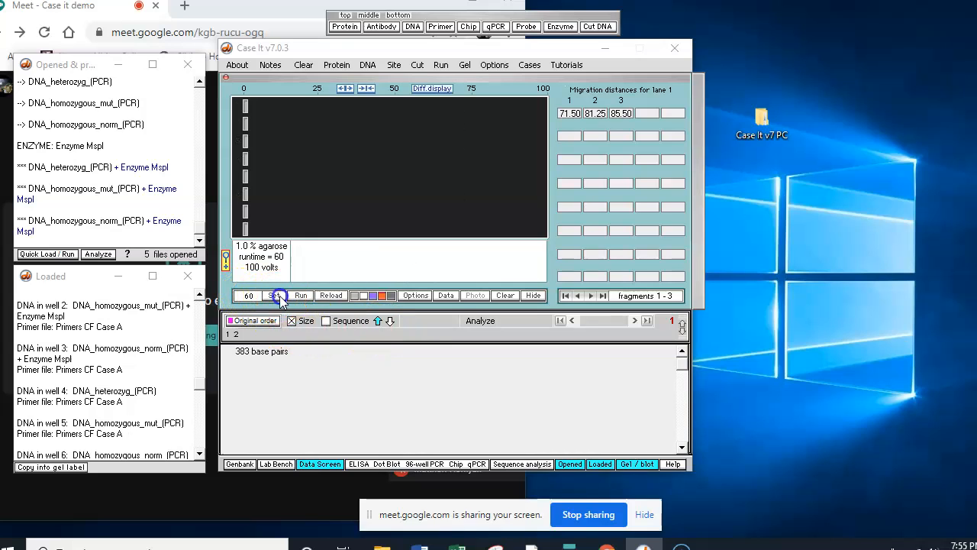
pyautogui.click(302, 316)
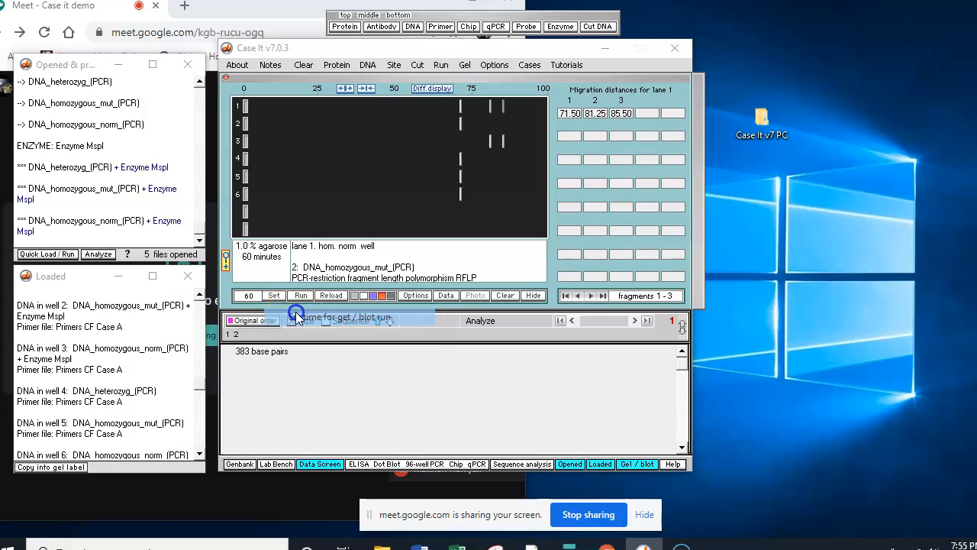
pyautogui.press('BackSpace')
pyautogui.press('BackSpace')
pyautogui.write('30')
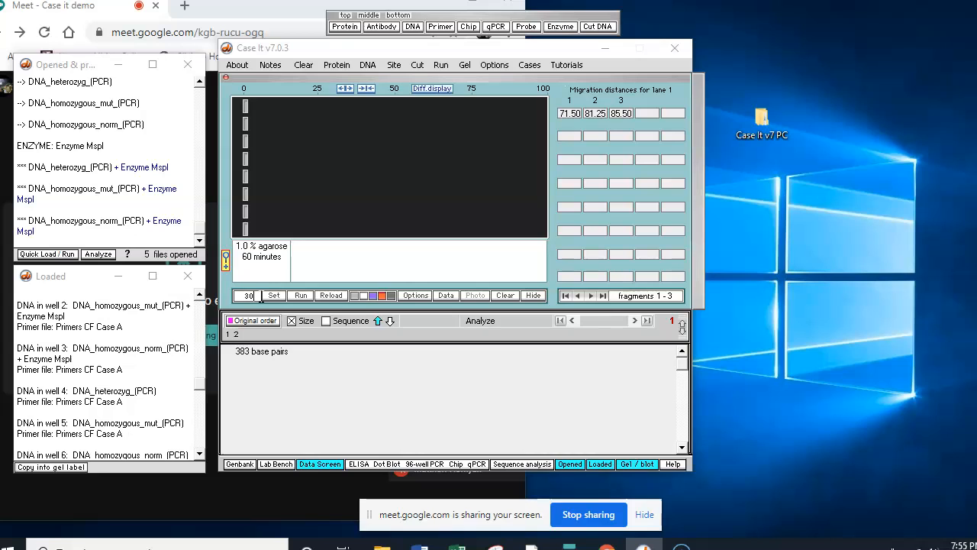
pyautogui.click(301, 295)
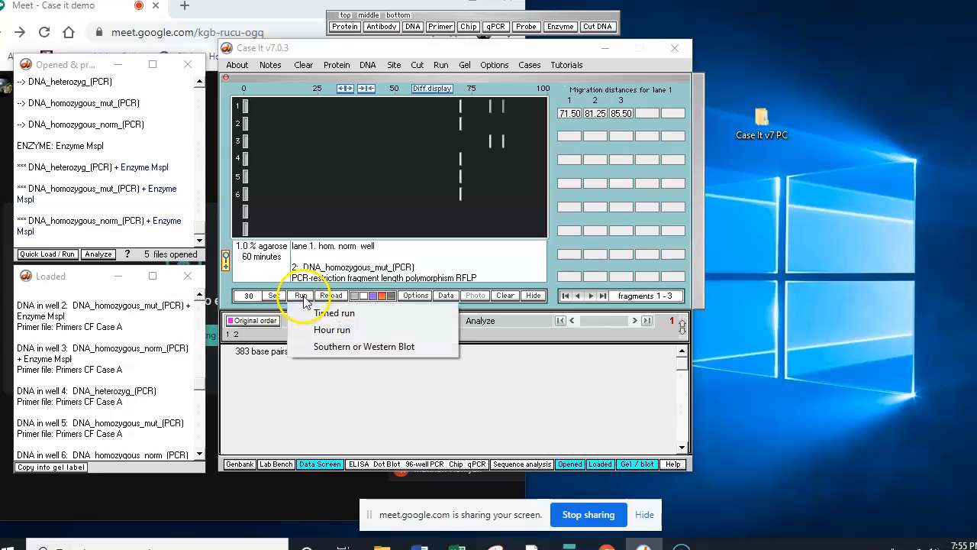
pyautogui.click(322, 313)
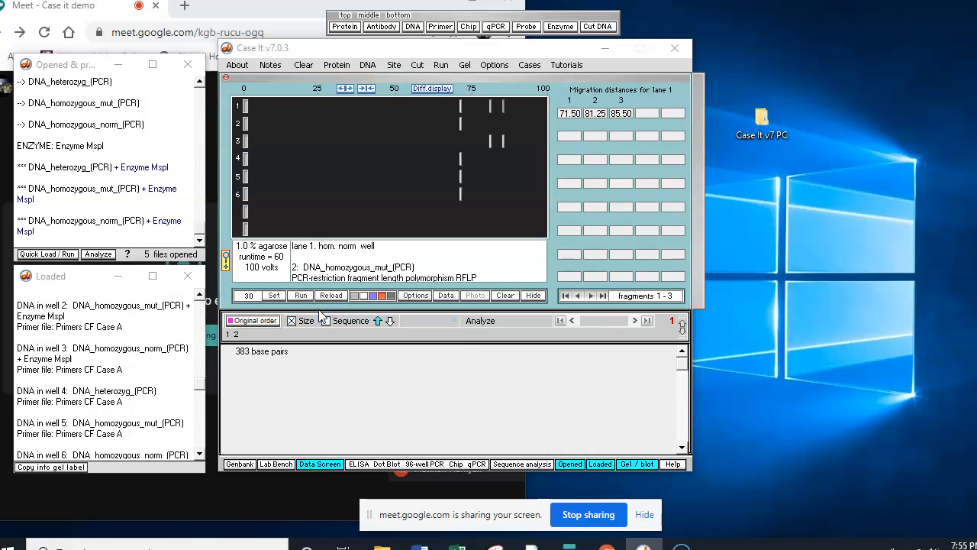
pyautogui.click(301, 296)
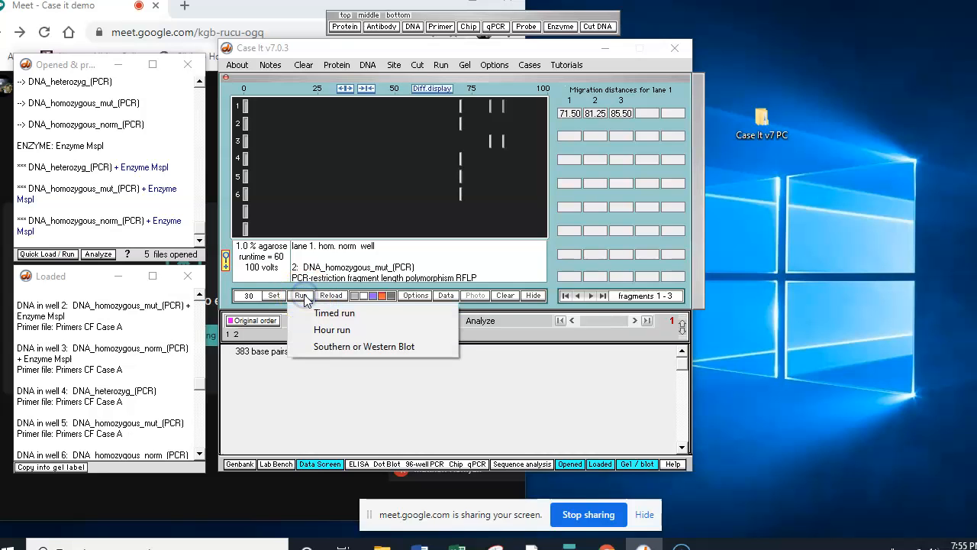
pyautogui.click(326, 314)
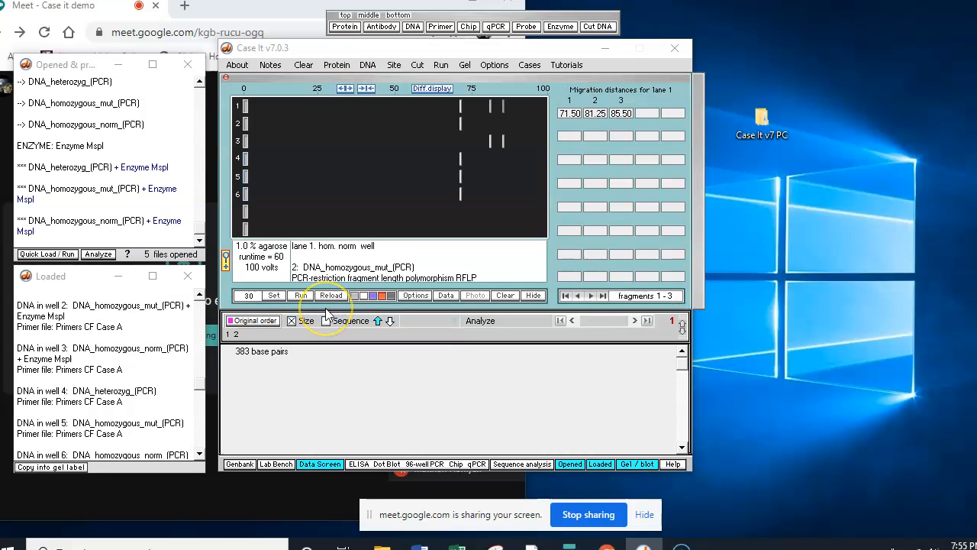
# Apply a gel run time of 30 minutes and perform a timed run of the loaded samples.
pyautogui.click(253, 295)
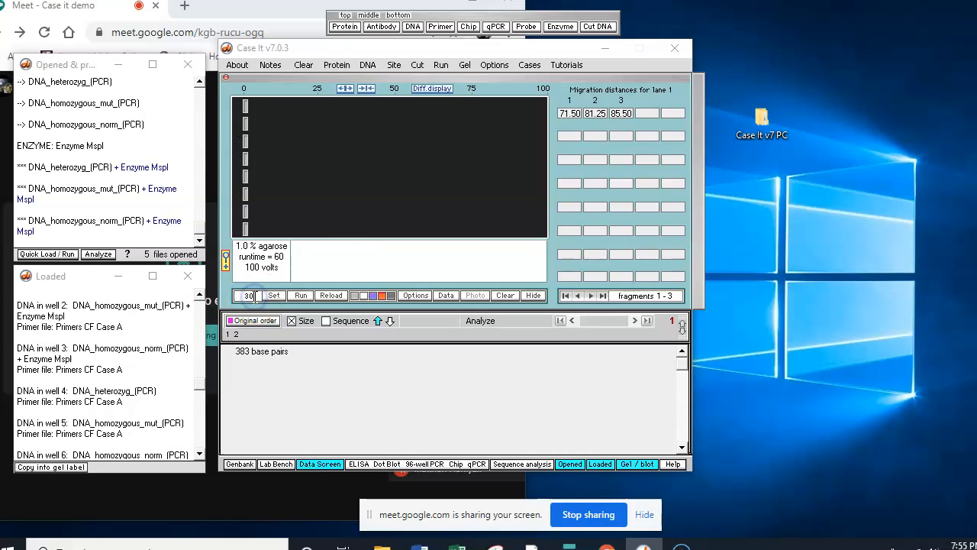
pyautogui.click(253, 296)
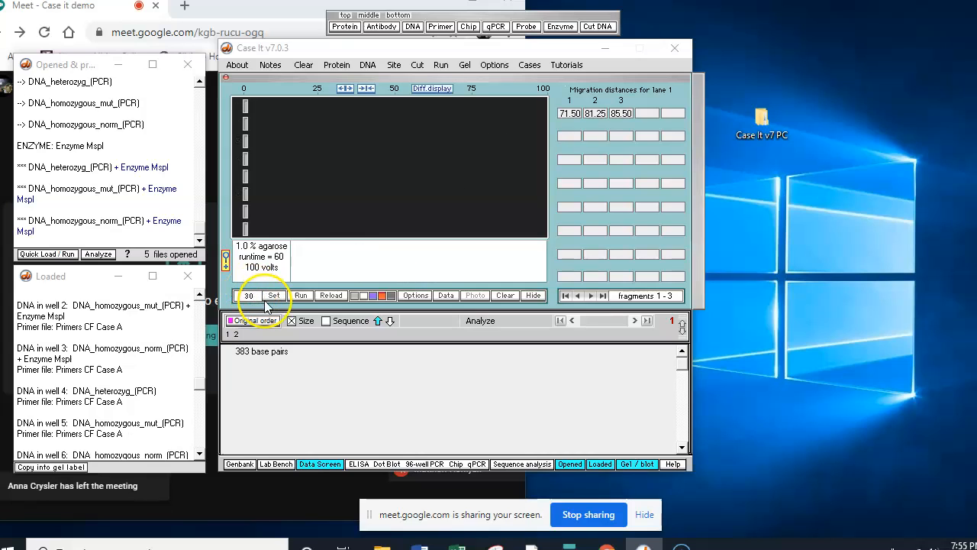
pyautogui.press('BackSpace')
pyautogui.press('BackSpace')
pyautogui.write('30')
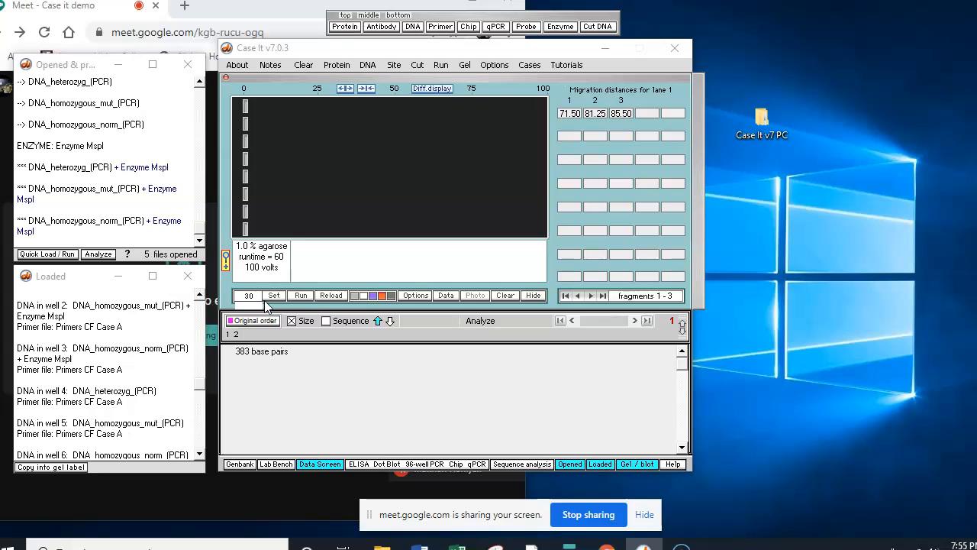
pyautogui.click(271, 298)
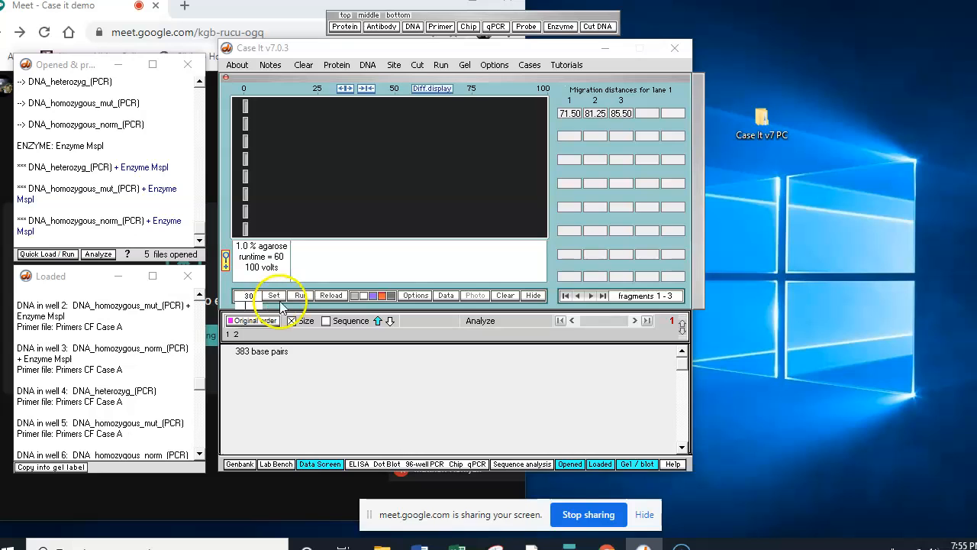
pyautogui.click(273, 296)
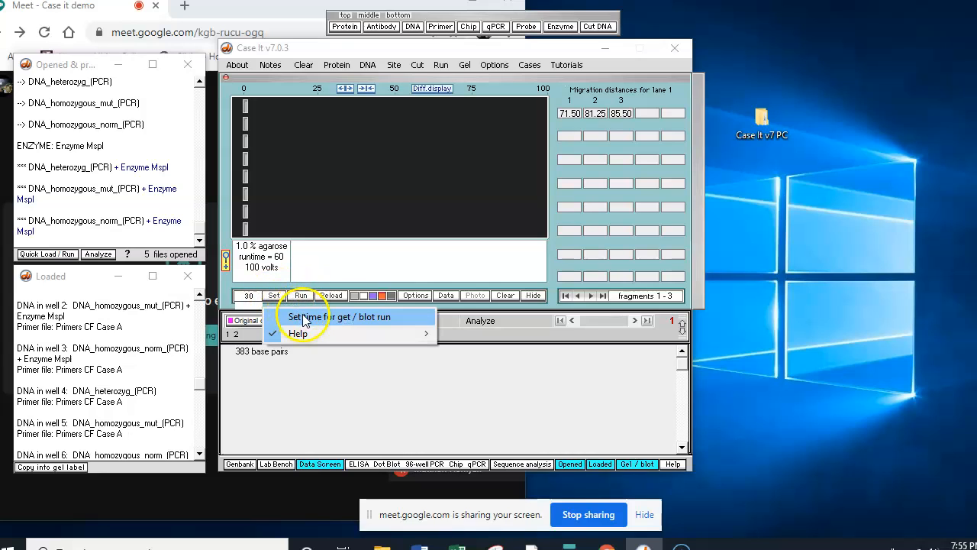
pyautogui.click(297, 317)
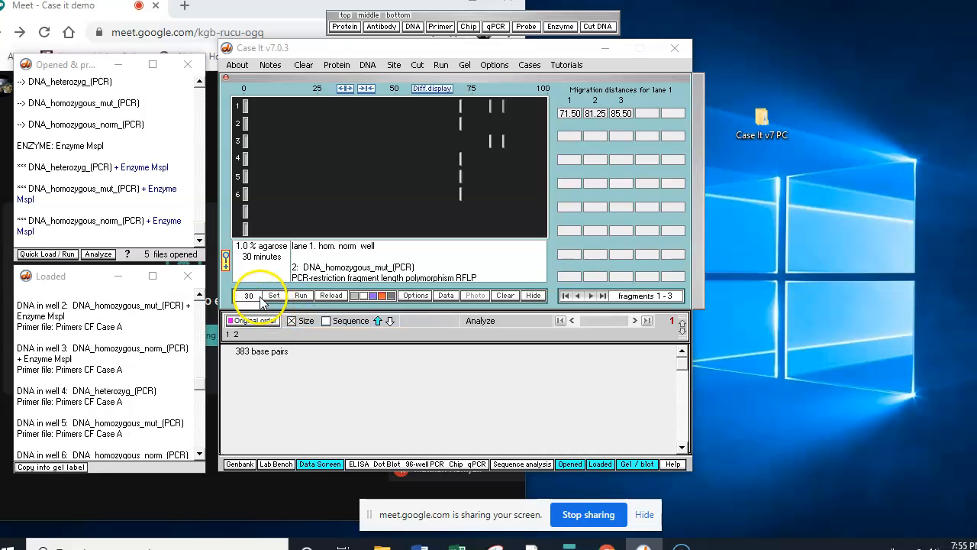
pyautogui.click(301, 296)
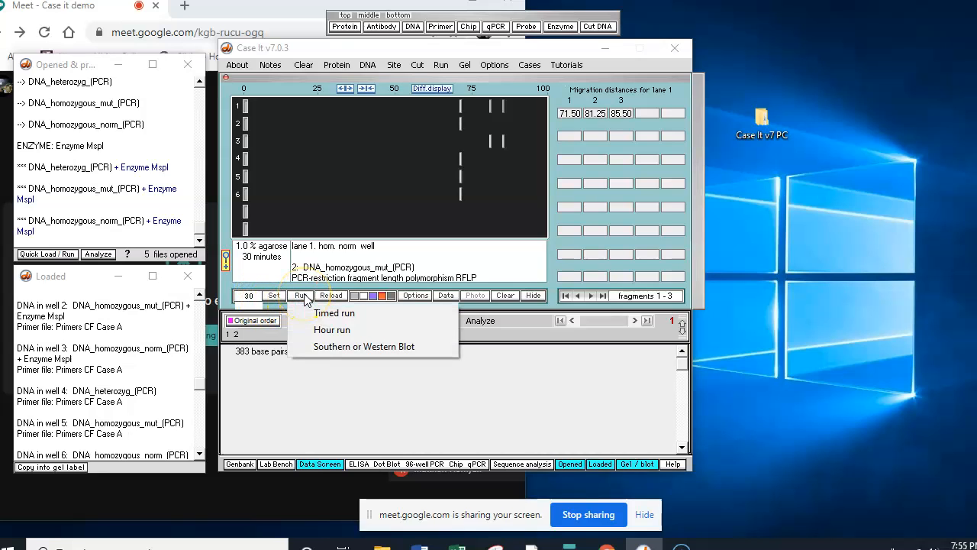
pyautogui.click(330, 313)
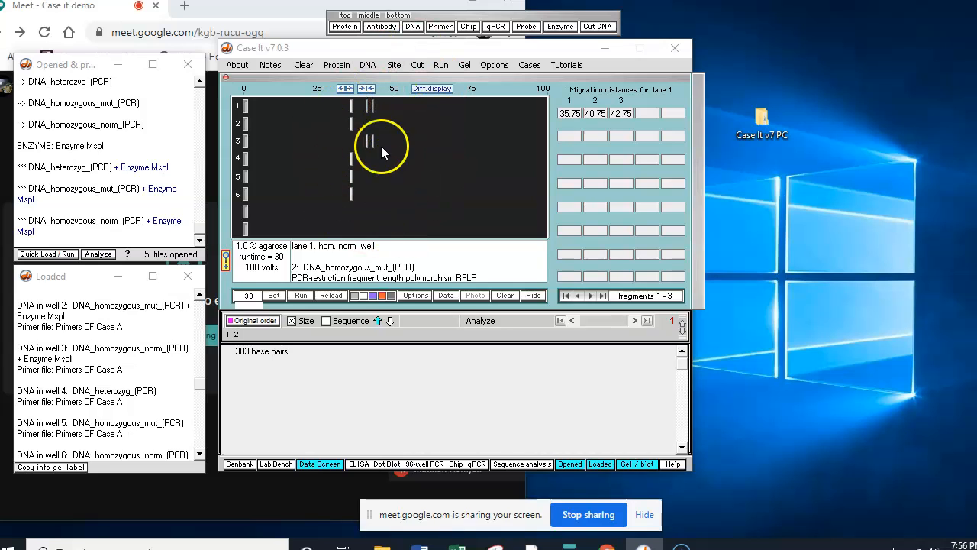
# Clear the 8-well gel's wells, lanes and search results while keeping the opened and processed files.
pyautogui.click(304, 64)
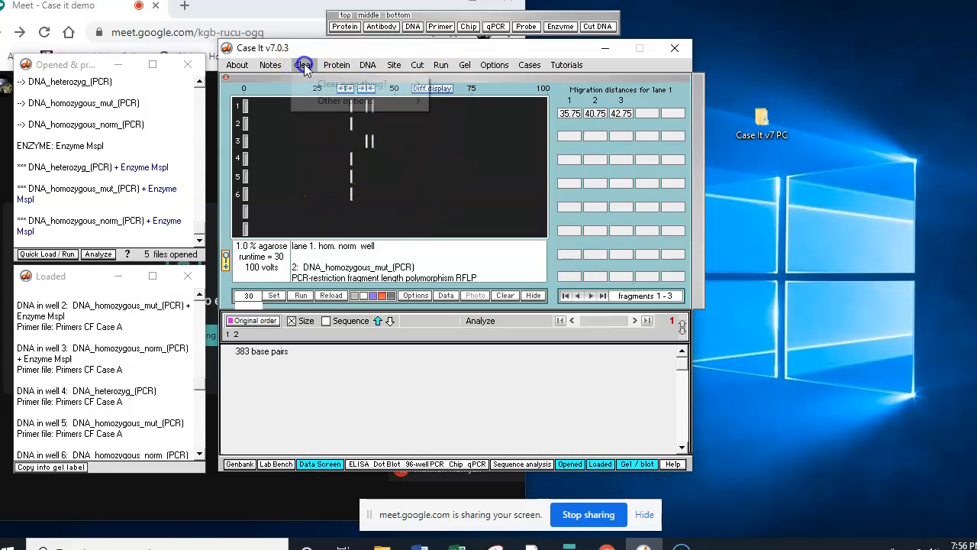
pyautogui.moveTo(347, 89)
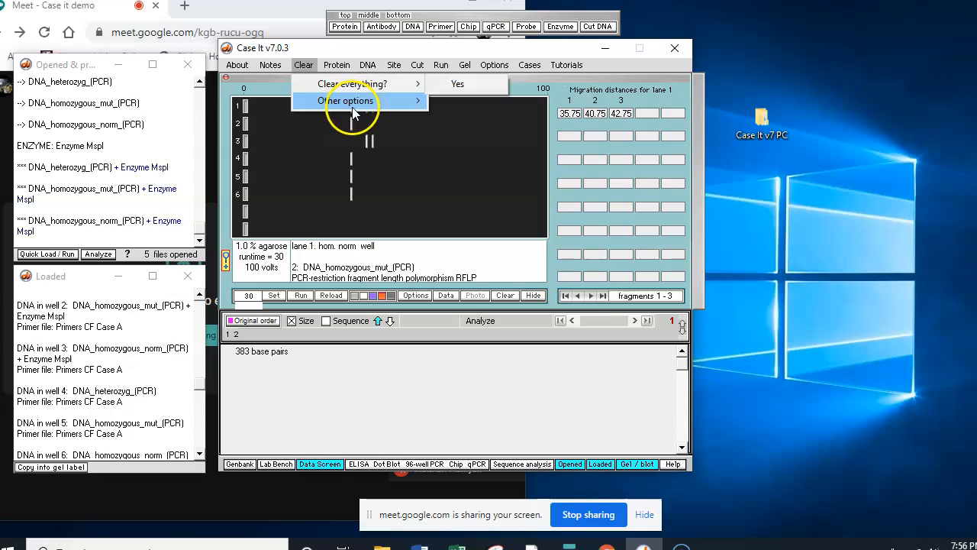
pyautogui.moveTo(352, 107)
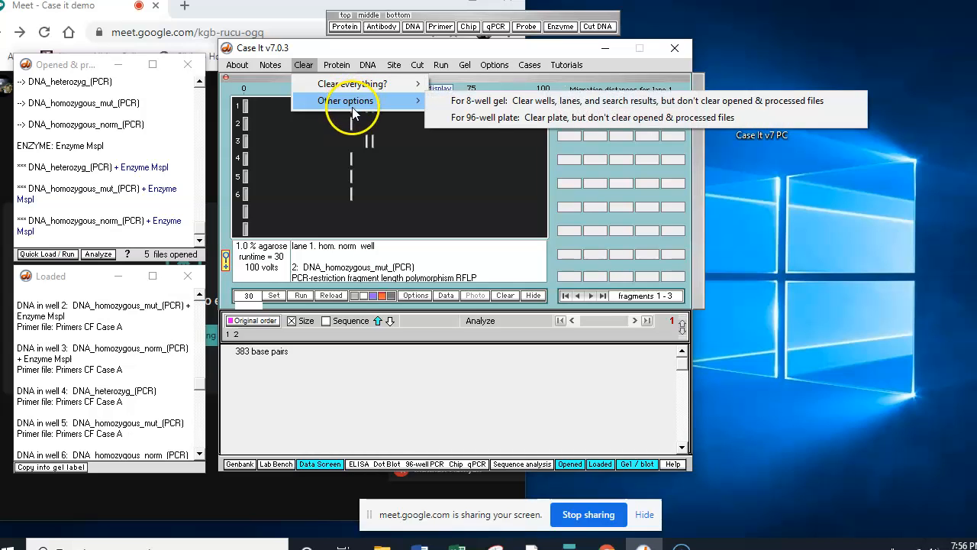
pyautogui.click(476, 102)
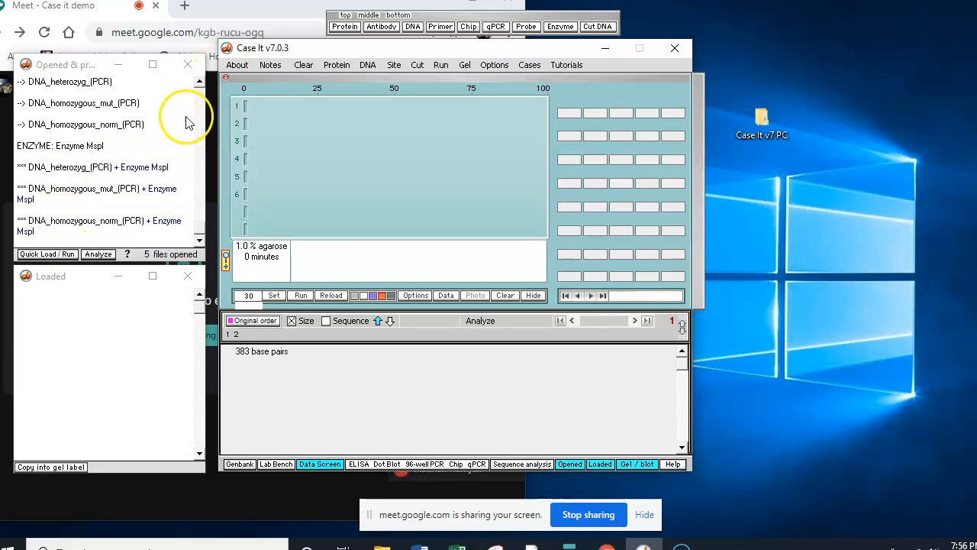
# Load DNA_heterozyg.gen, DNA_homozygous_mut.gen and DNA_homozygous_norm.gen into wells and run the gel in one step, showing light fragments on a dark background.
pyautogui.click(199, 84)
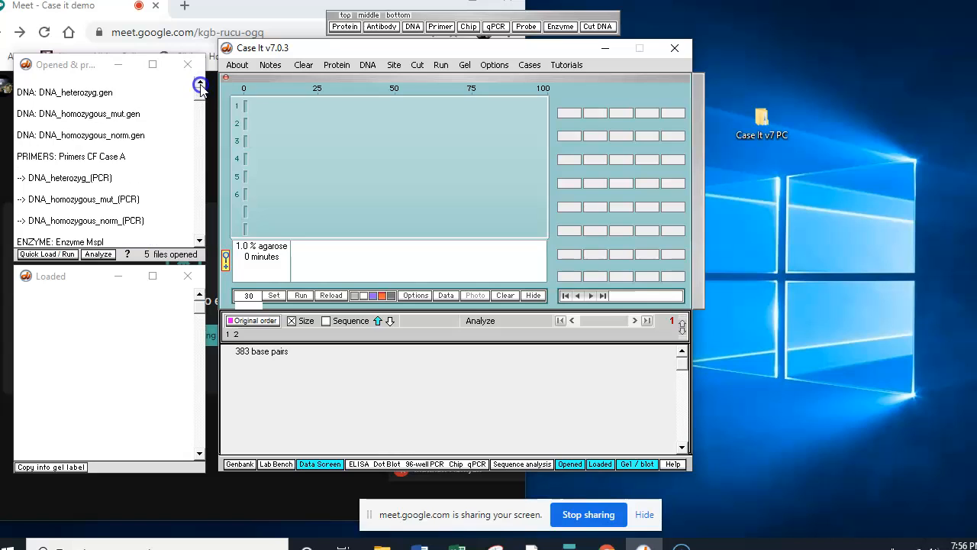
pyautogui.click(90, 99)
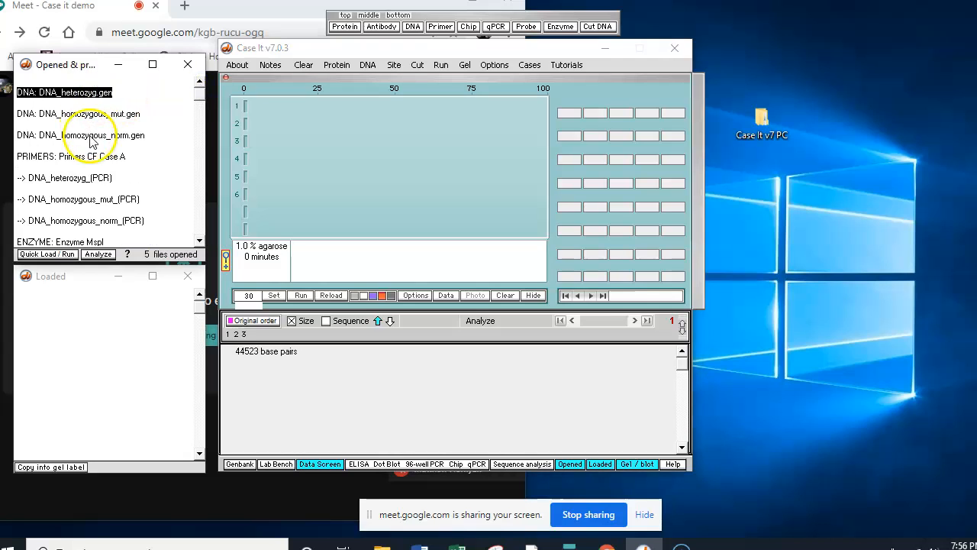
pyautogui.keyDown('shift'); pyautogui.click(94, 143); pyautogui.keyUp('shift')
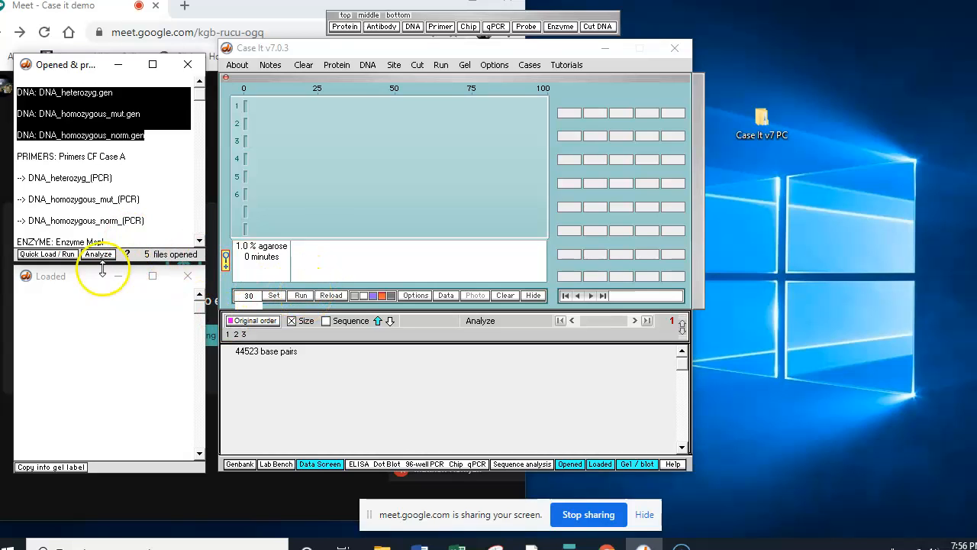
pyautogui.click(42, 257)
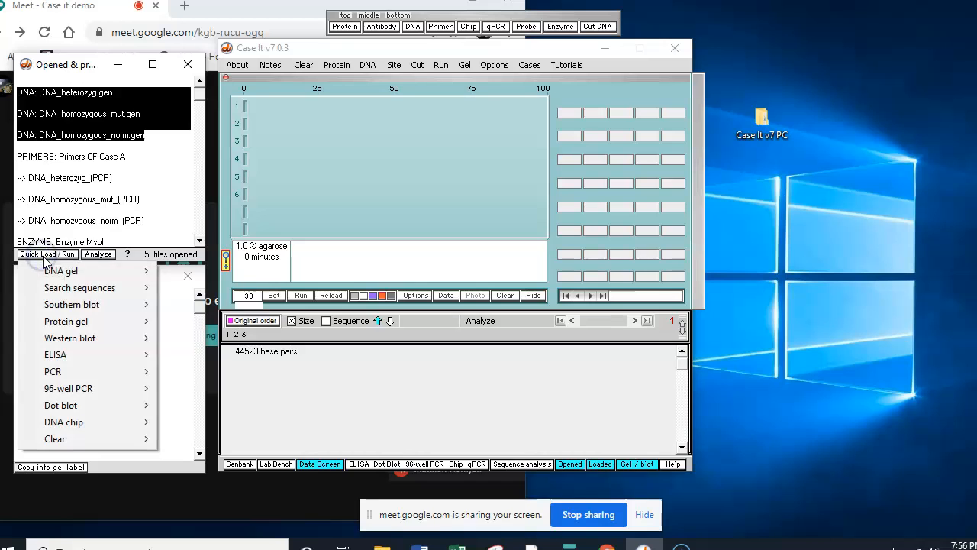
pyautogui.moveTo(58, 273)
pyautogui.moveTo(200, 306)
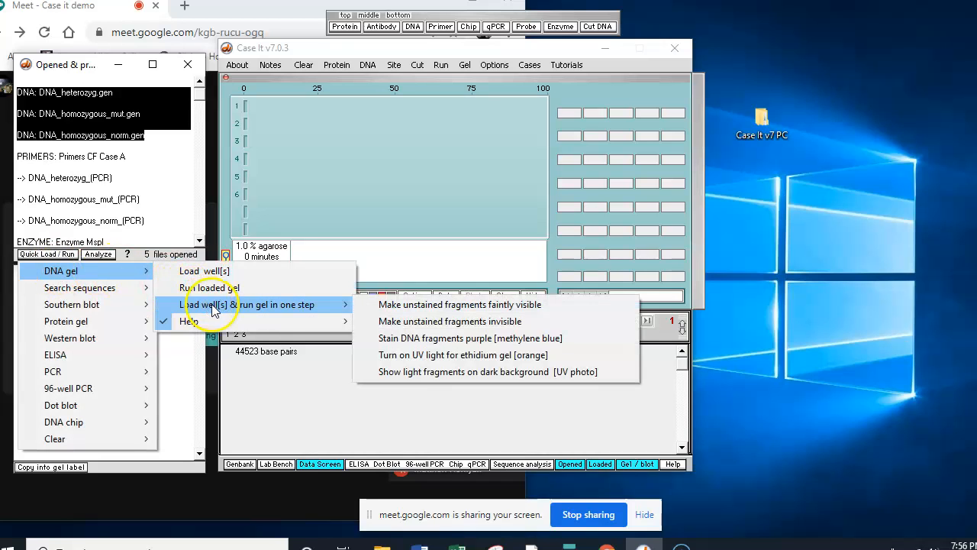
pyautogui.click(418, 372)
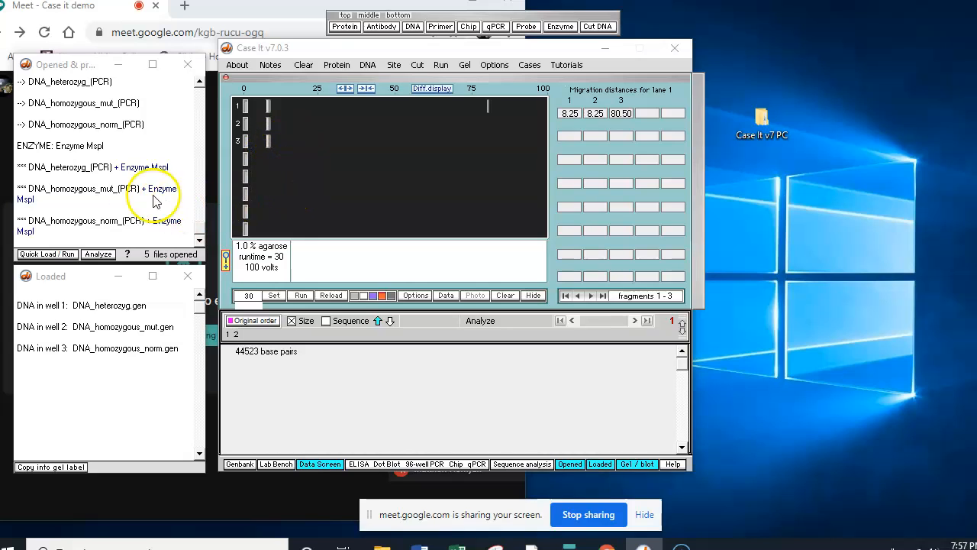
# Load the DNA_homozygous_norm_(PCR) product and run the gel in one step with the UV photo display.
pyautogui.click(95, 126)
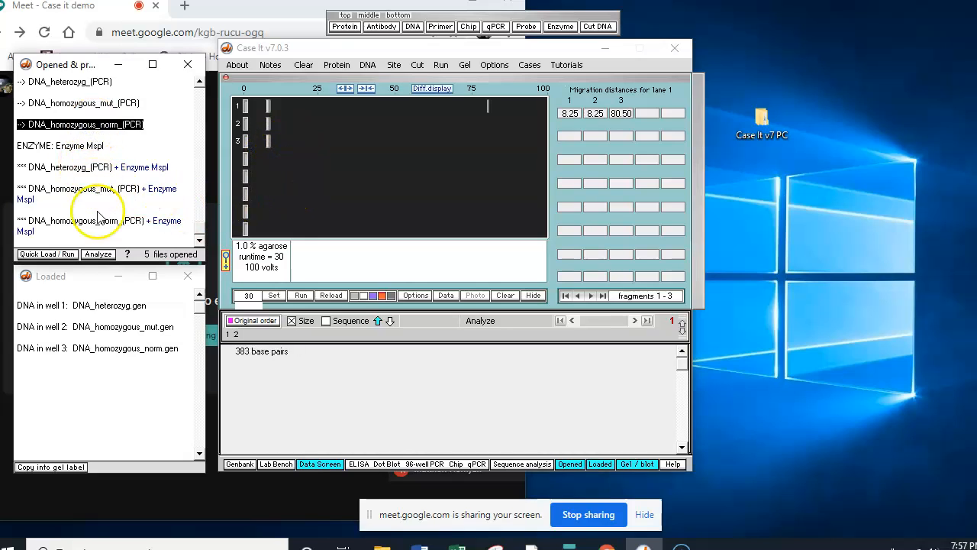
pyautogui.click(58, 256)
pyautogui.moveTo(65, 271)
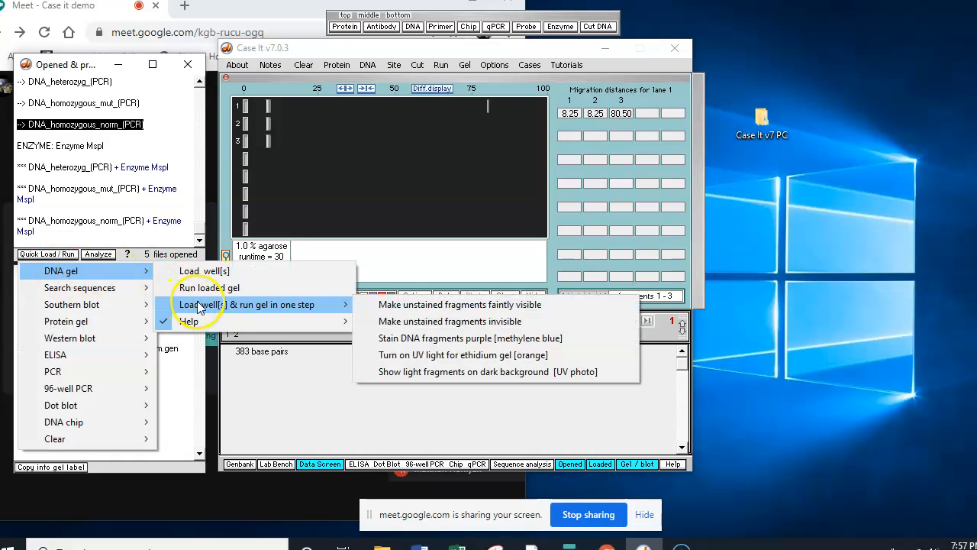
pyautogui.moveTo(257, 304)
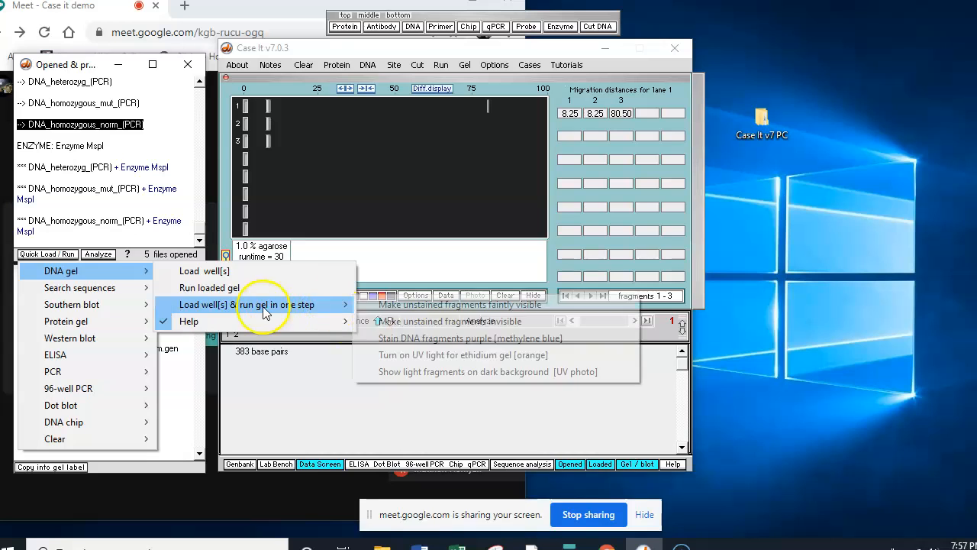
pyautogui.click(393, 372)
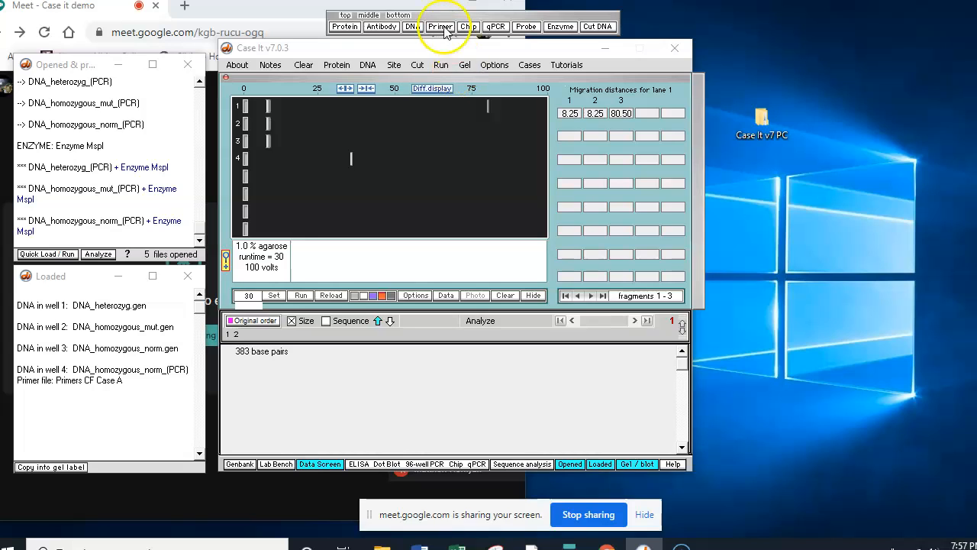
pyautogui.click(469, 28)
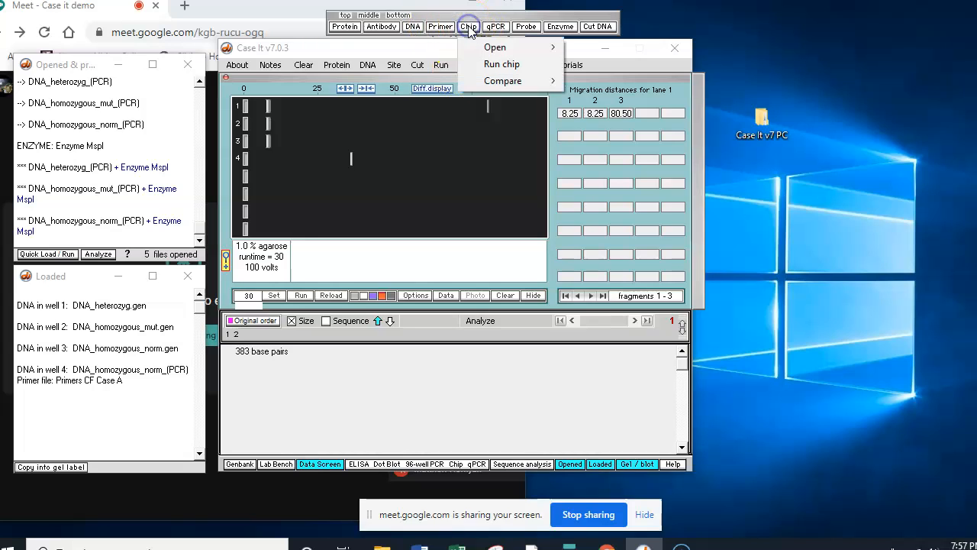
pyautogui.moveTo(491, 48)
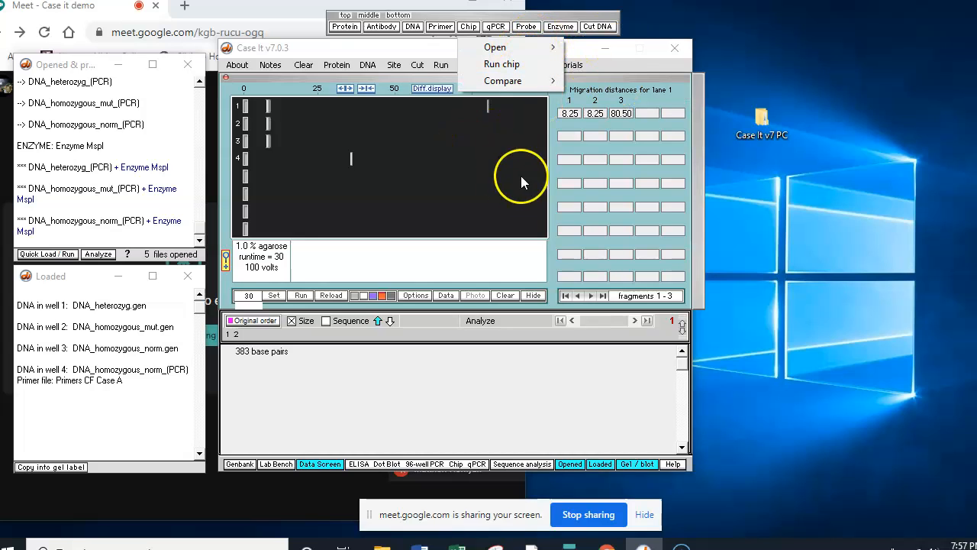
pyautogui.click(382, 27)
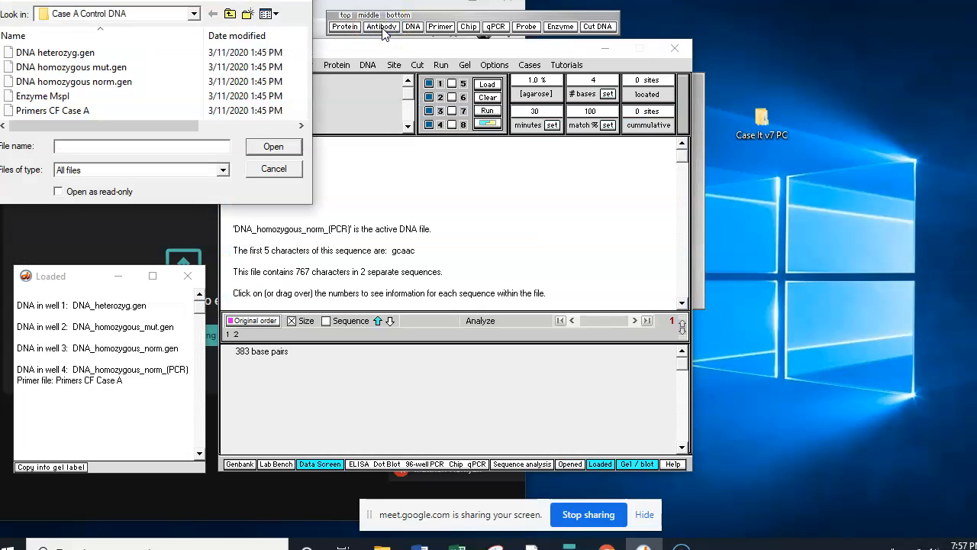
pyautogui.click(272, 171)
pyautogui.click(378, 26)
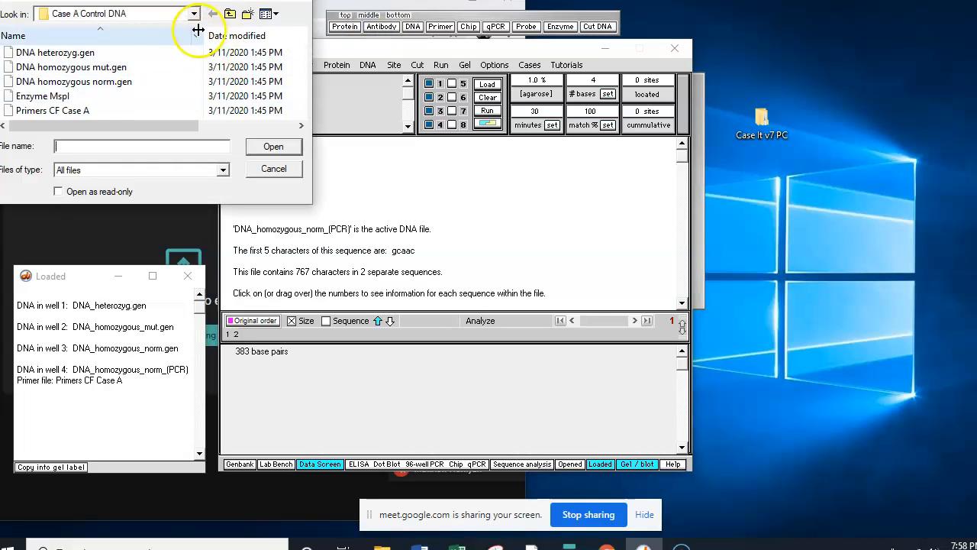
pyautogui.click(273, 170)
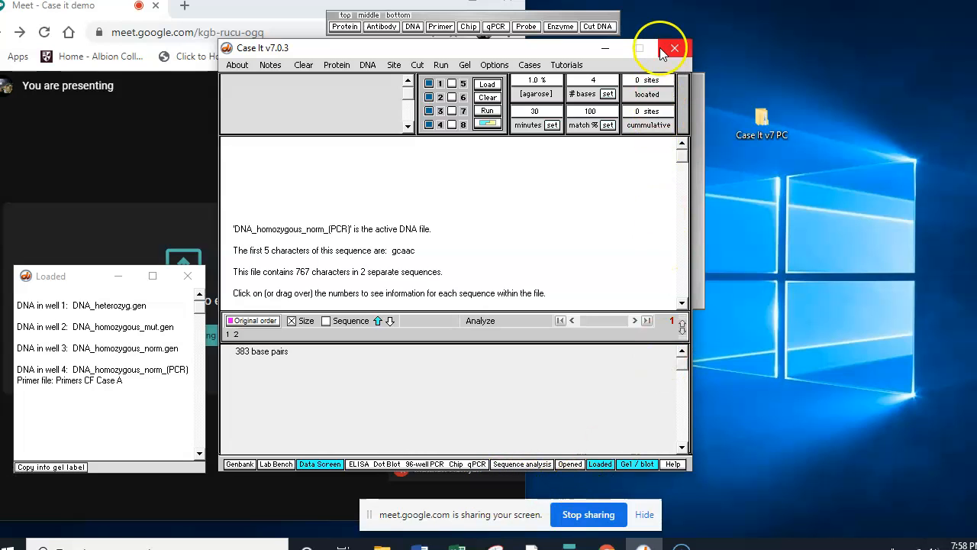
# Move the Case It window clear of the Google Meet call and switch to the call.
pyautogui.moveTo(532, 48); pyautogui.dragTo(835, 19)
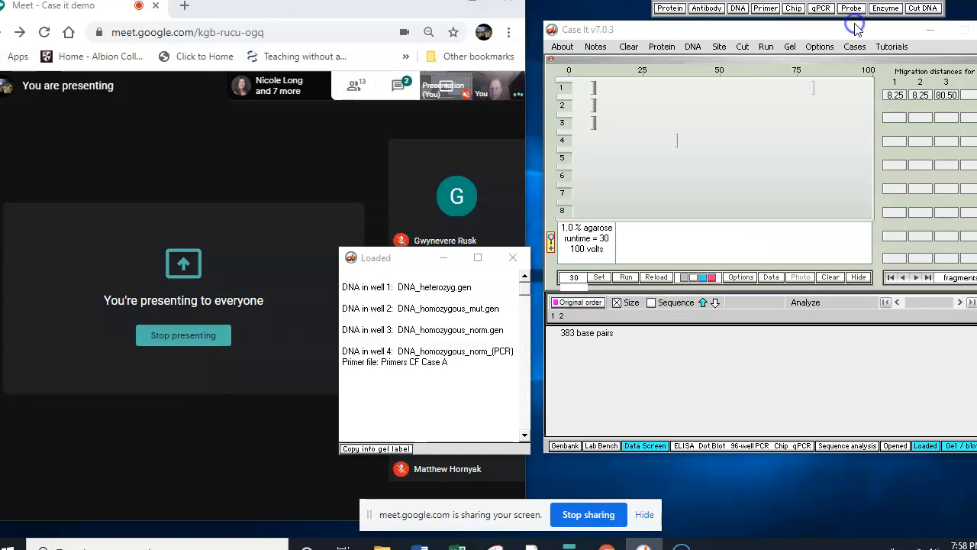
pyautogui.click(367, 131)
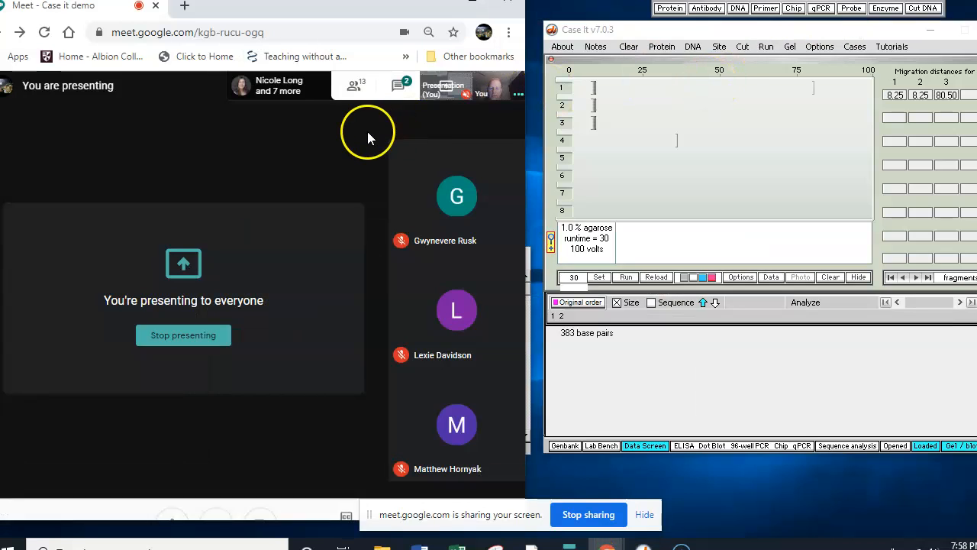
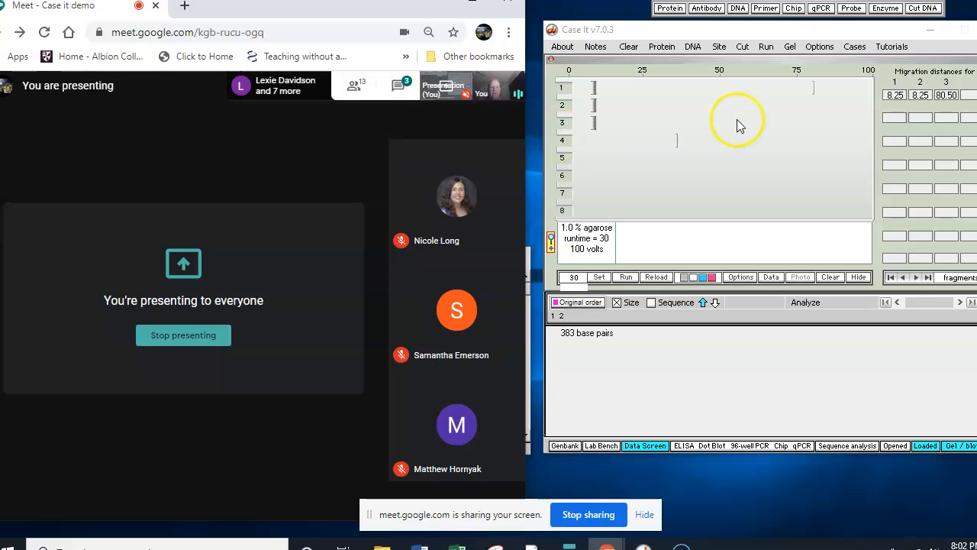
# Switch back to Case It and clear everything, including the opened files, loaded wells and gel lanes.
pyautogui.click(629, 47)
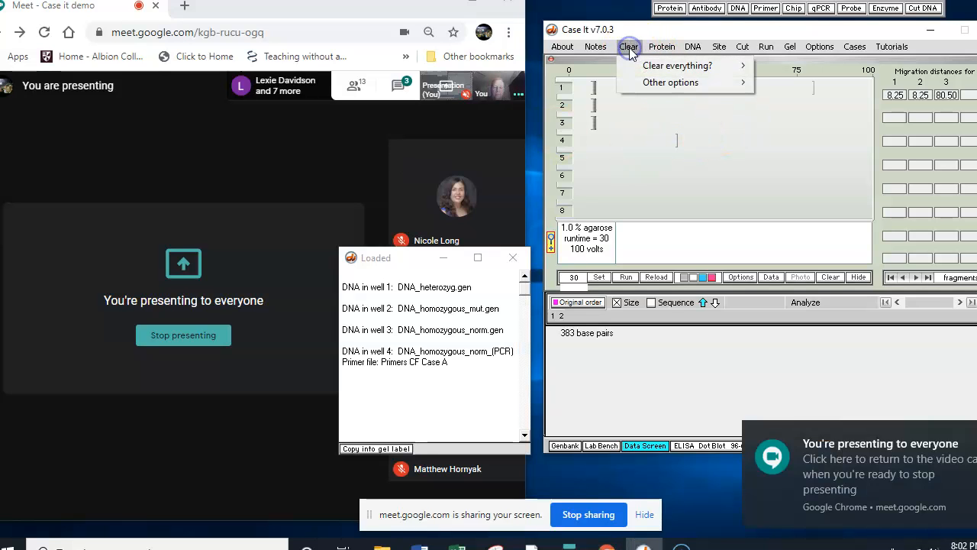
pyautogui.moveTo(675, 67)
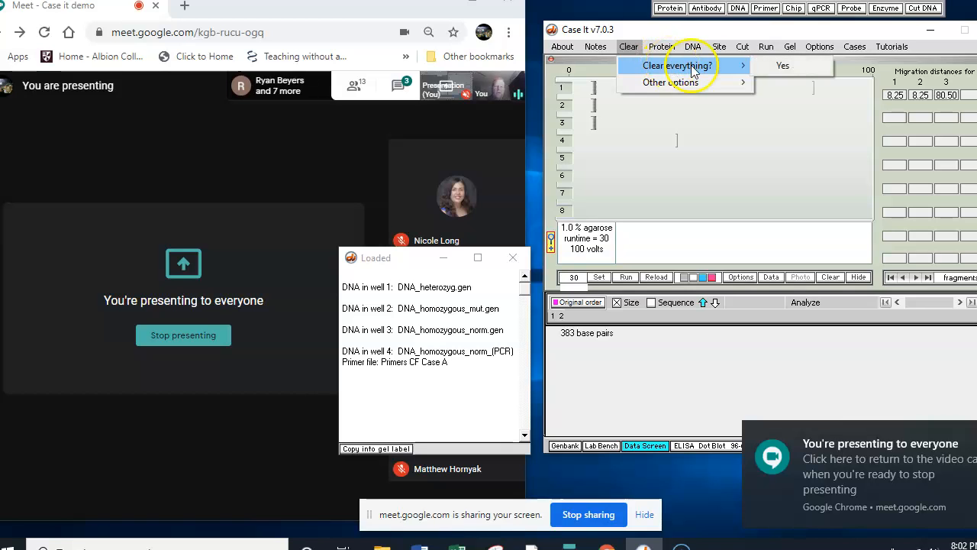
pyautogui.click(784, 67)
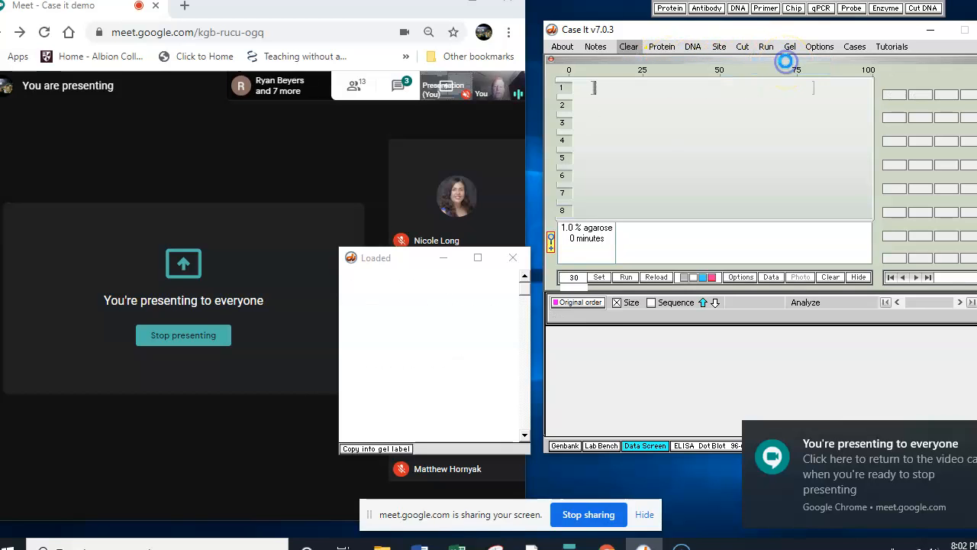
# Look over the available tutorials, including PCR, DNA digestion and gel runs on the Data screen, and stop sharing the screen in Google Meet.
pyautogui.moveTo(420, 321); pyautogui.dragTo(432, 254)
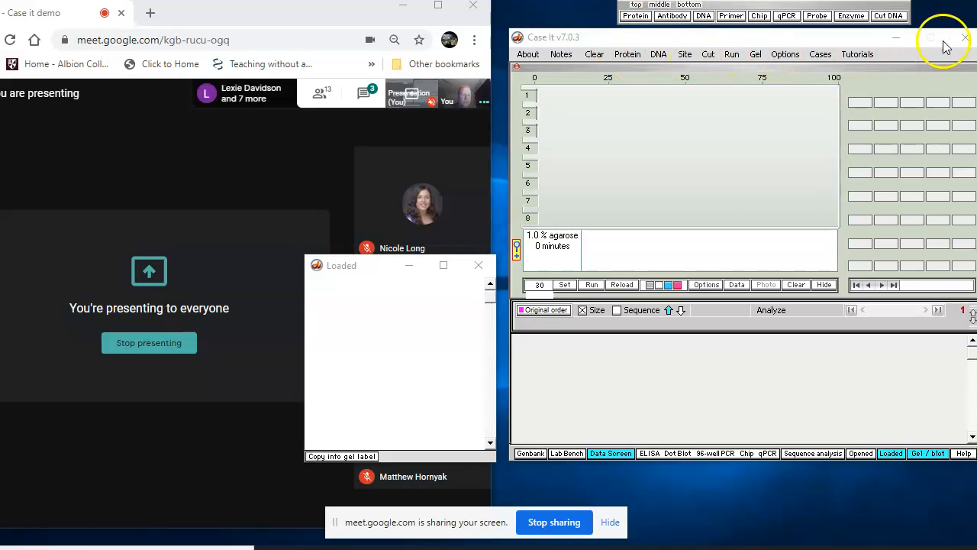
pyautogui.click(326, 180)
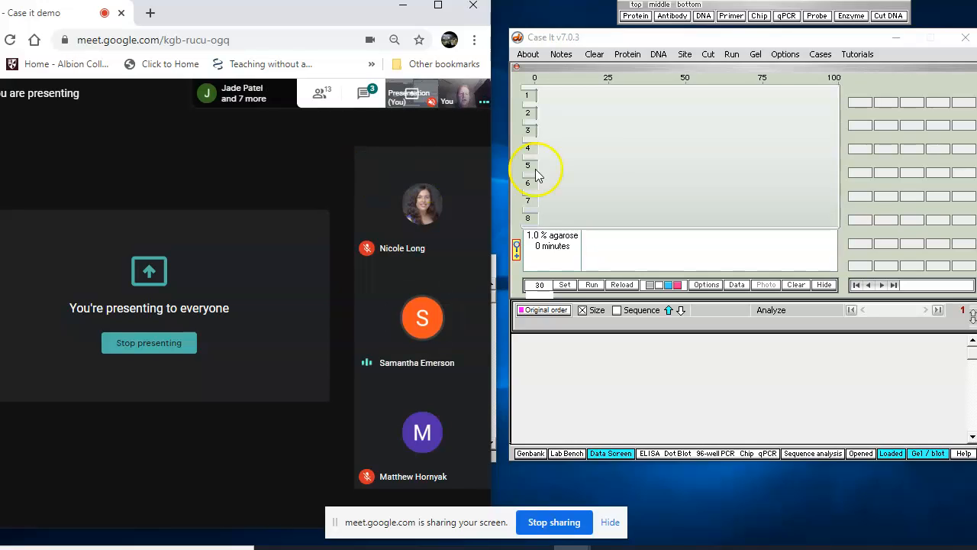
pyautogui.click(855, 56)
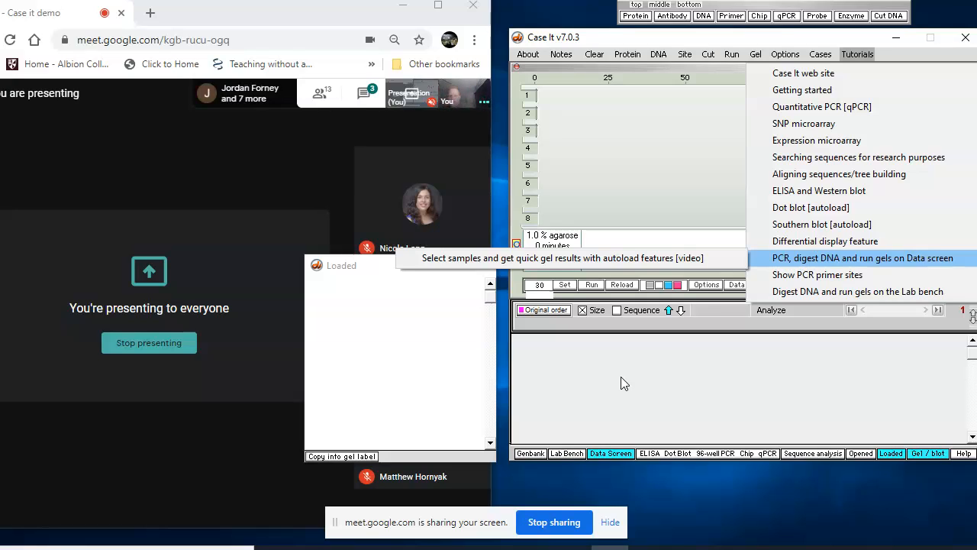
pyautogui.click(551, 522)
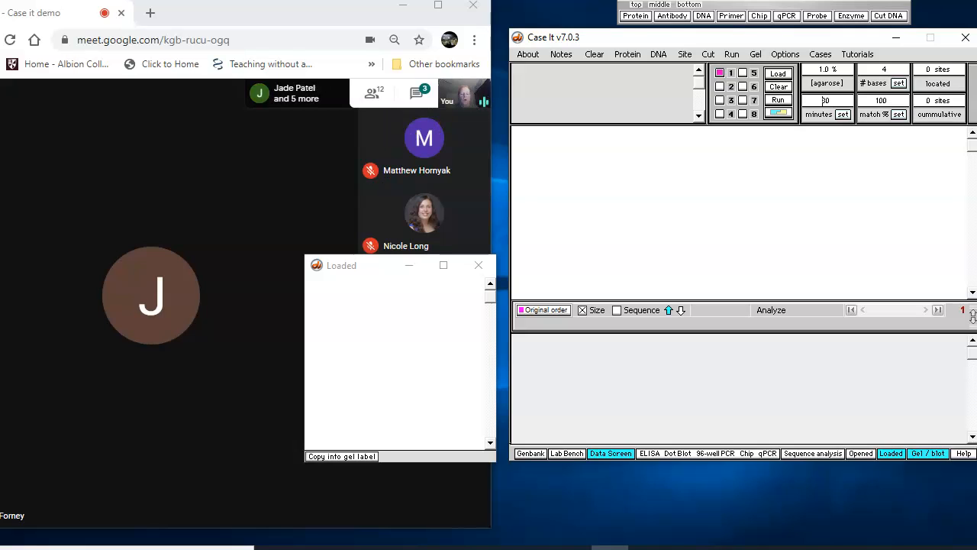
# Browse from the Case A Control DNA folder to the Case A Smith family folder's DNA files and close without opening any.
pyautogui.click(659, 55)
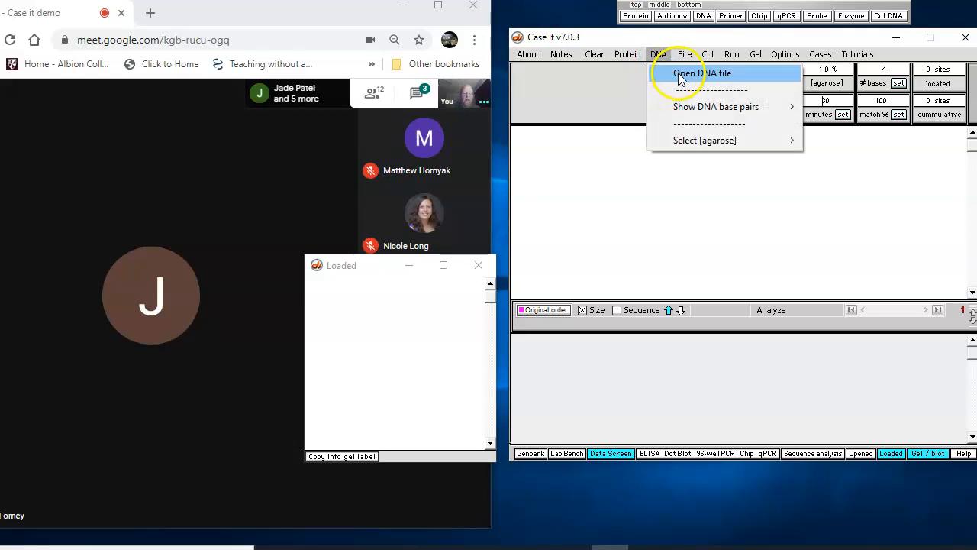
pyautogui.click(678, 73)
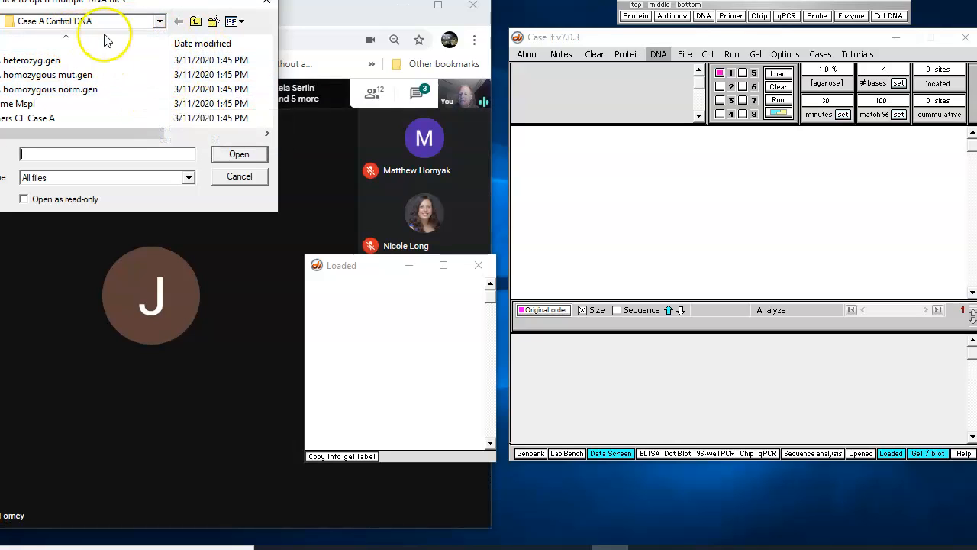
pyautogui.click(196, 22)
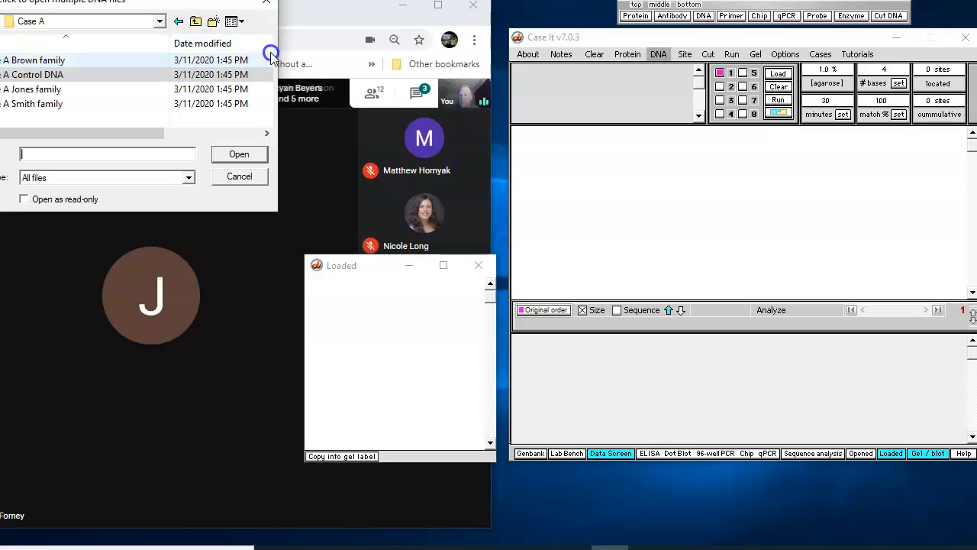
pyautogui.click(161, 74)
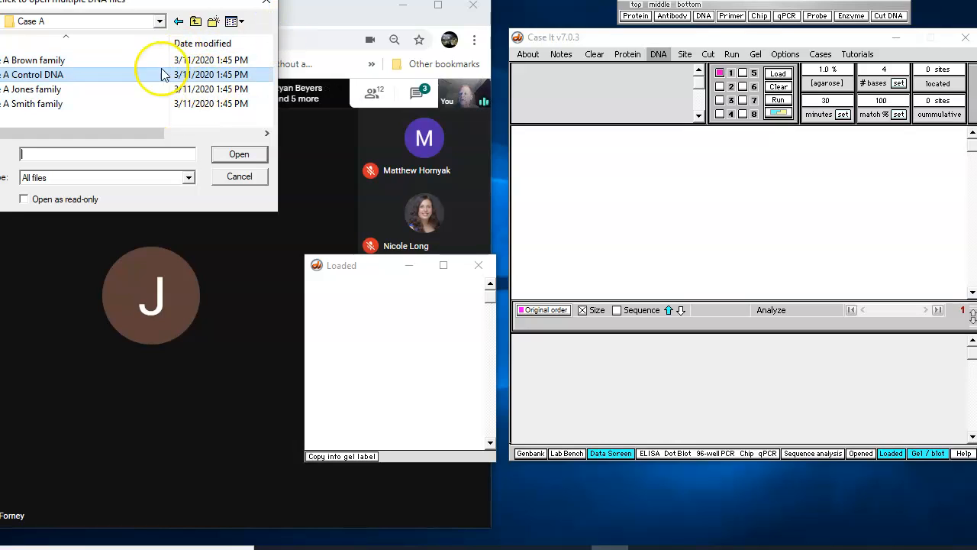
pyautogui.doubleClick(46, 105)
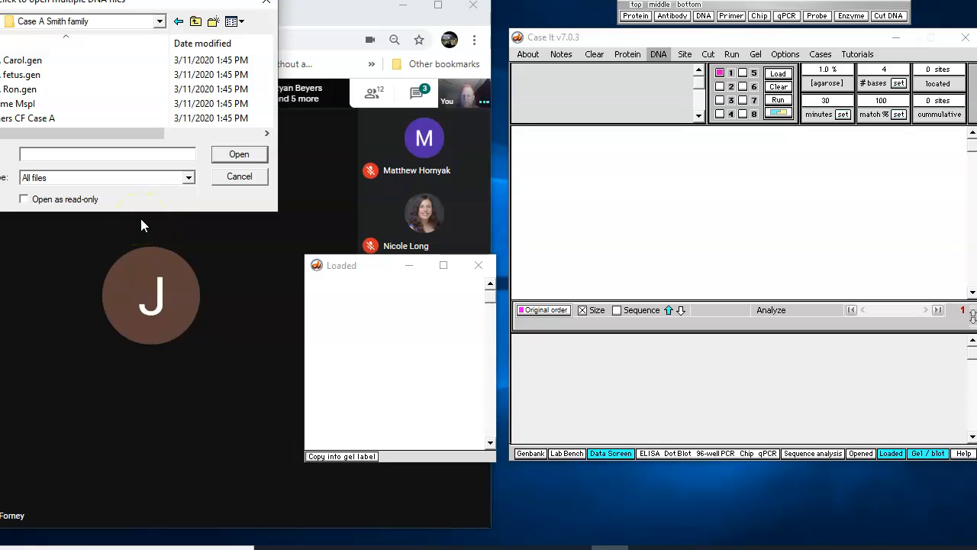
pyautogui.click(243, 181)
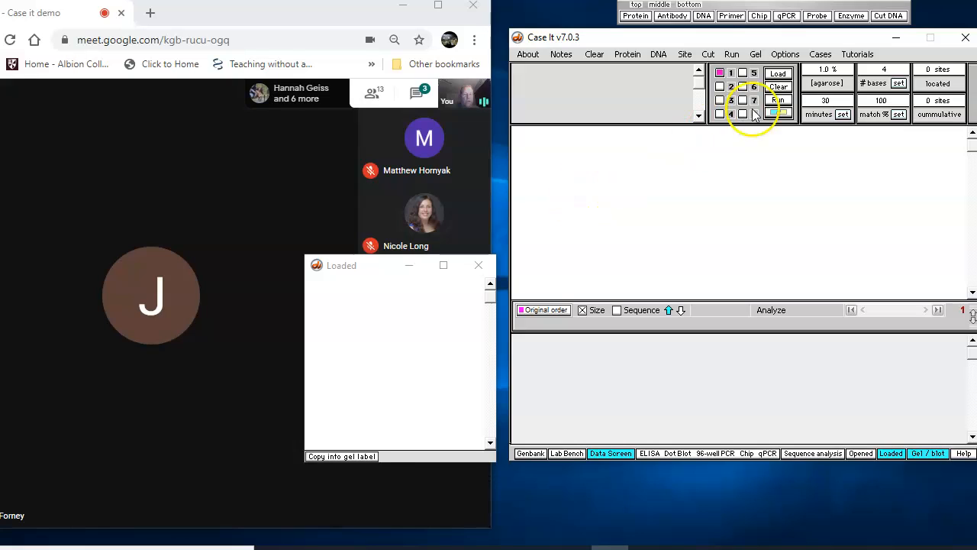
# Open the genetic case description for cystic fibrosis in the resource manual and read through Case A and Case B.
pyautogui.click(819, 56)
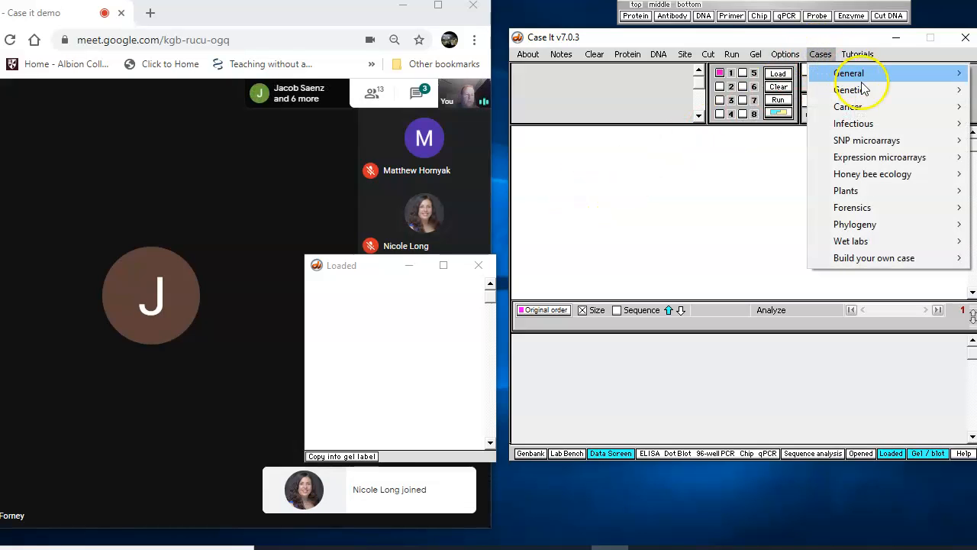
pyautogui.moveTo(868, 93)
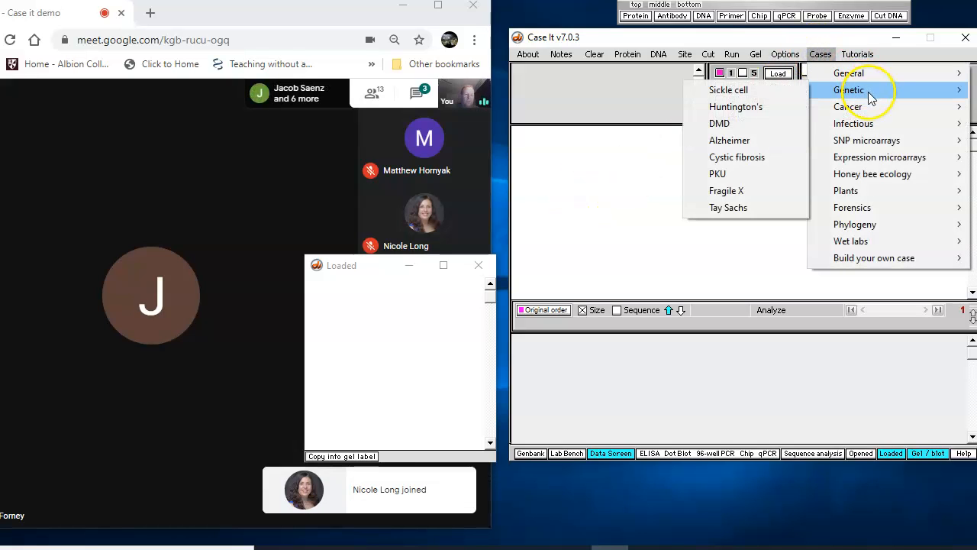
pyautogui.click(738, 156)
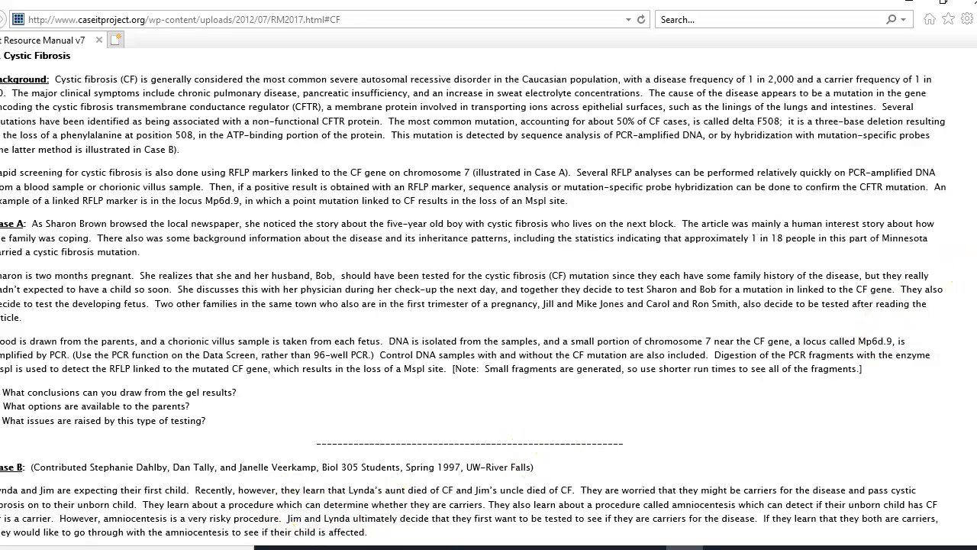
pyautogui.scroll(-3, 953, 289)
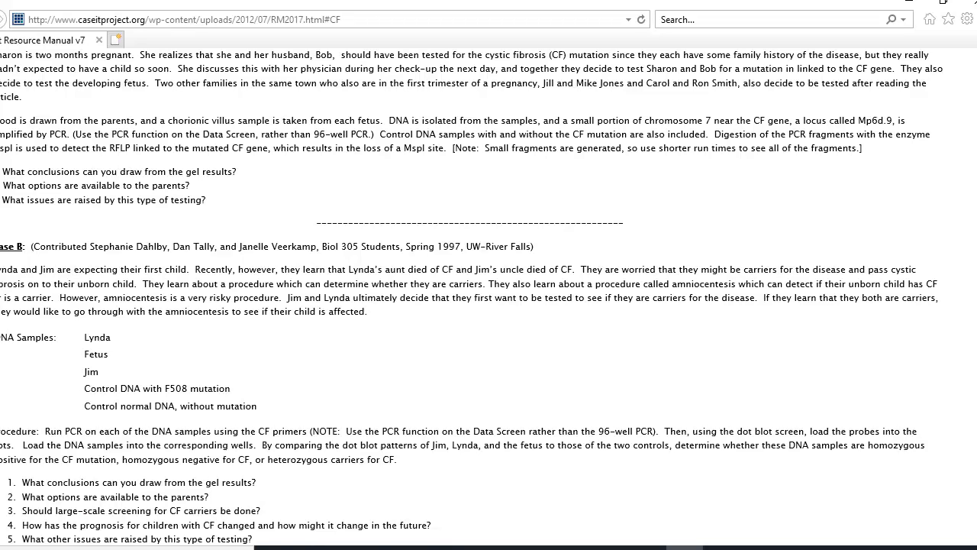
# Read the Case C description, return to the cystic fibrosis background and Case A text, and close the resource manual.
pyautogui.scroll(-4, 489, 290)
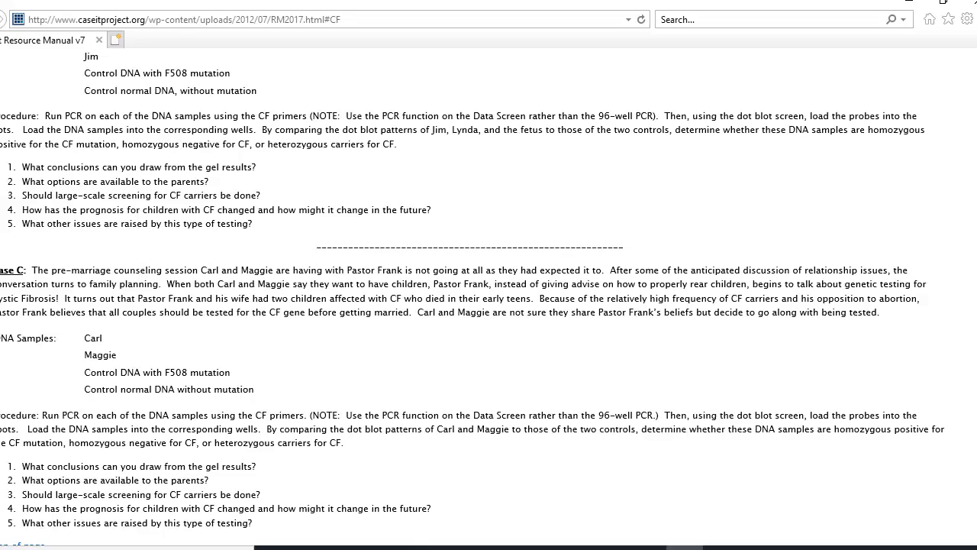
pyautogui.scroll(18, 489, 290)
pyautogui.scroll(-2, 859, 250)
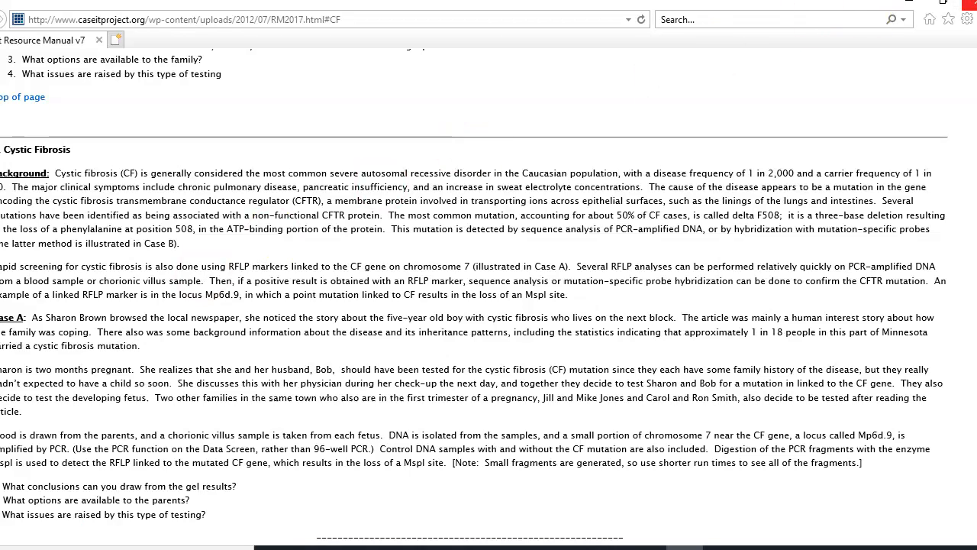
pyautogui.click(969, 4)
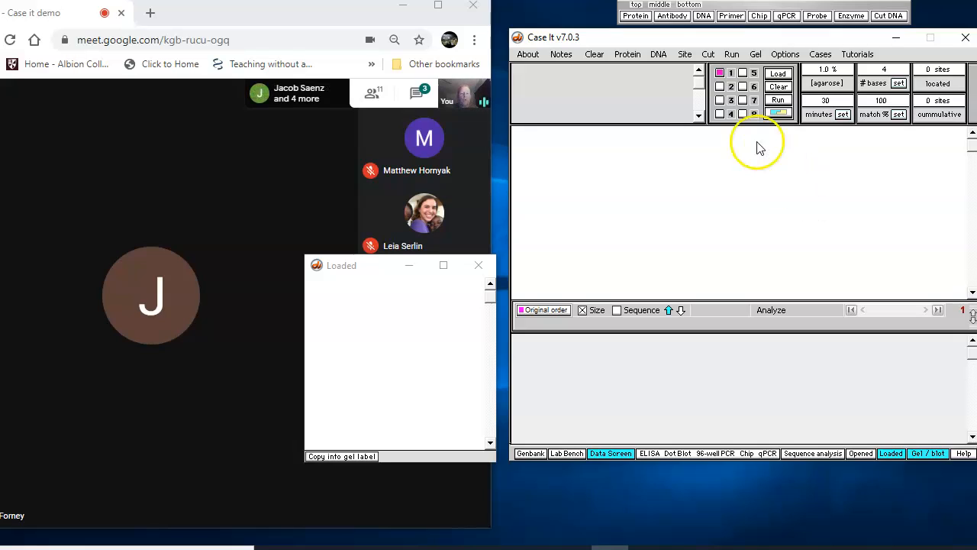
# Open the heterozygous, homozygous mutant and homozygous normal DNA files from the Case A Control DNA folder in Case It.
pyautogui.click(663, 55)
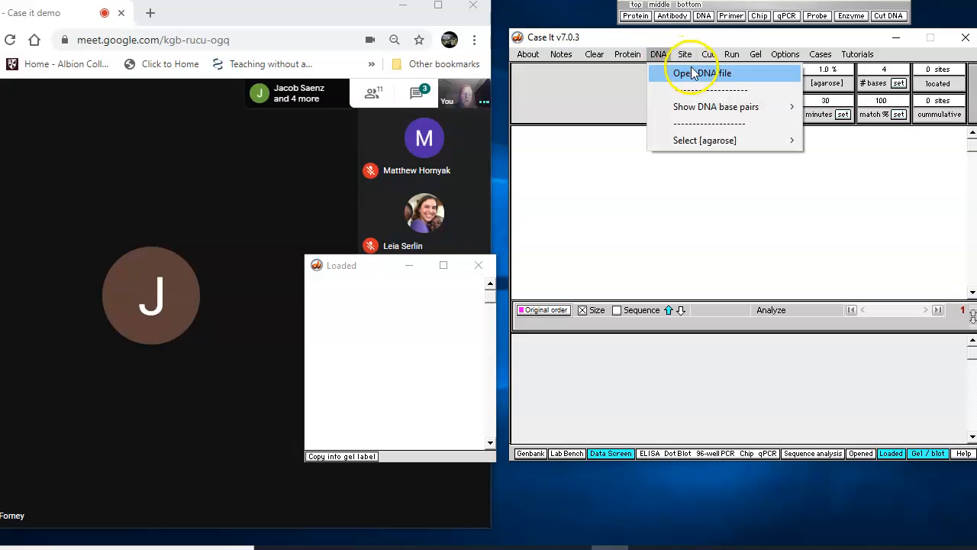
pyautogui.click(698, 73)
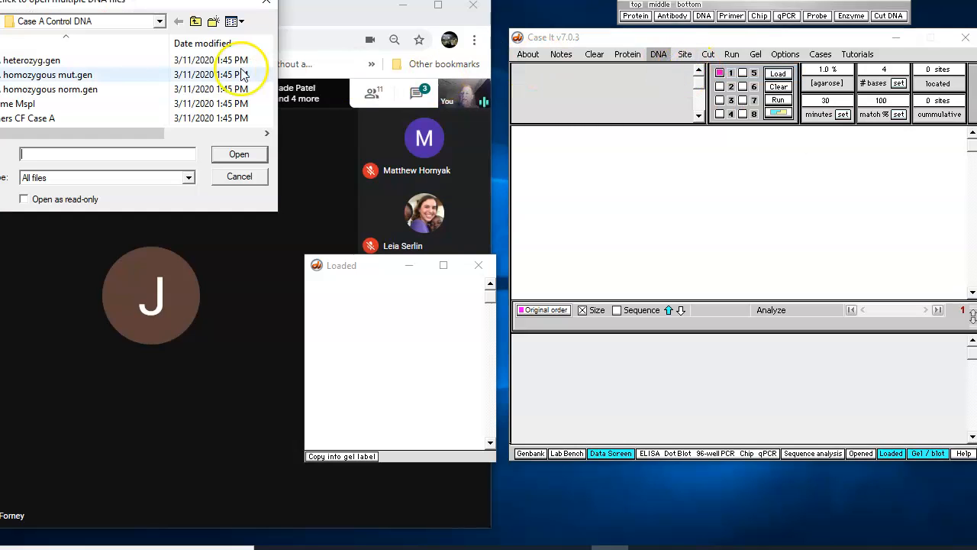
pyautogui.click(37, 62)
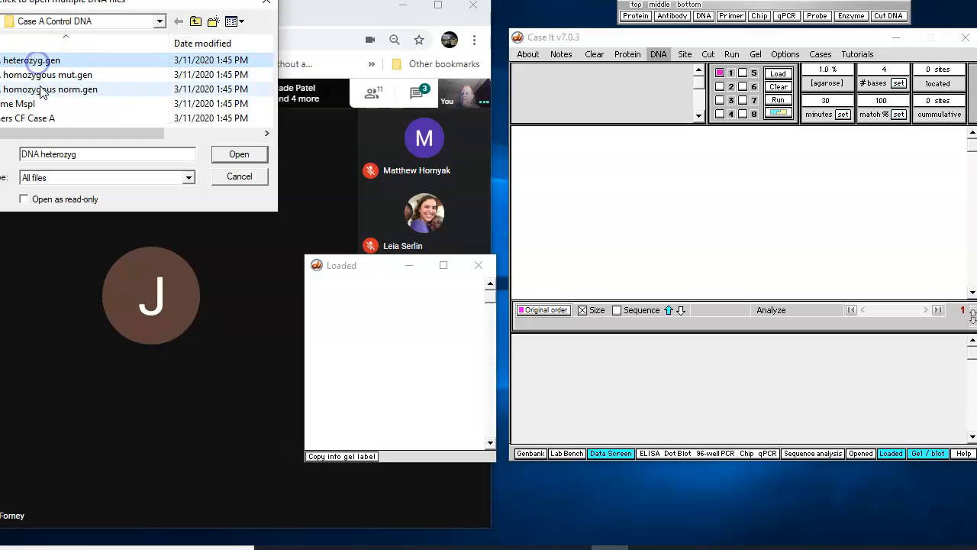
pyautogui.keyDown('shift'); pyautogui.click(42, 90); pyautogui.keyUp('shift')
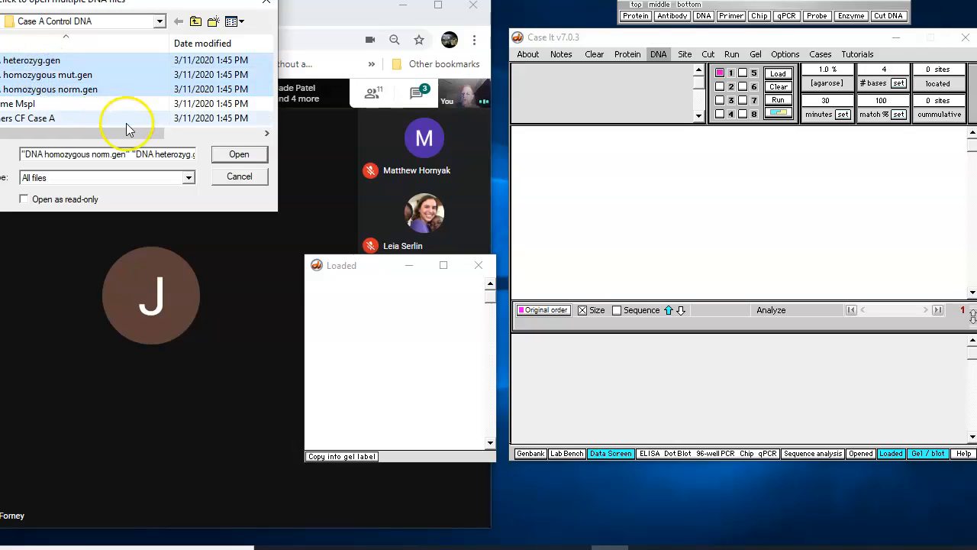
pyautogui.click(239, 154)
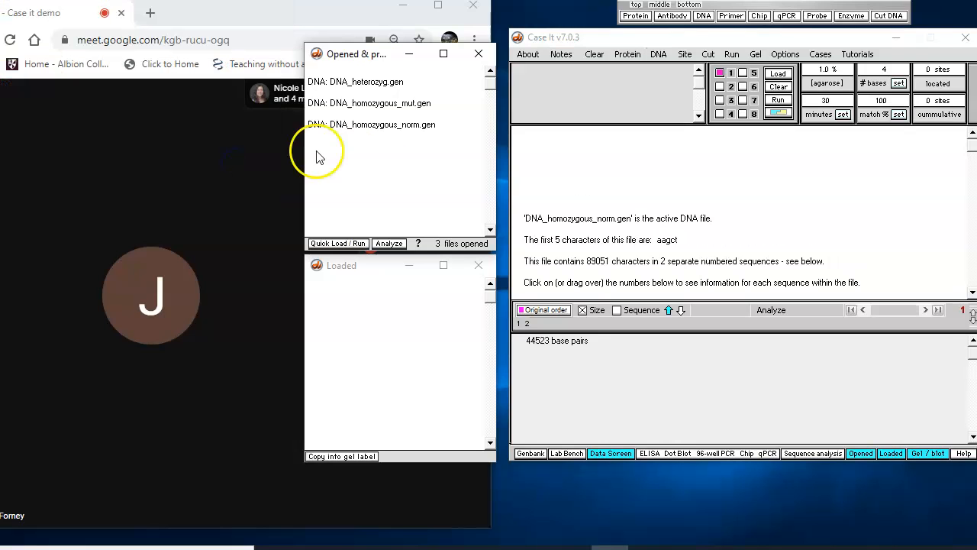
# Open the Bob, fetus and Sharon DNA files from the Case A Brown family folder.
pyautogui.click(662, 55)
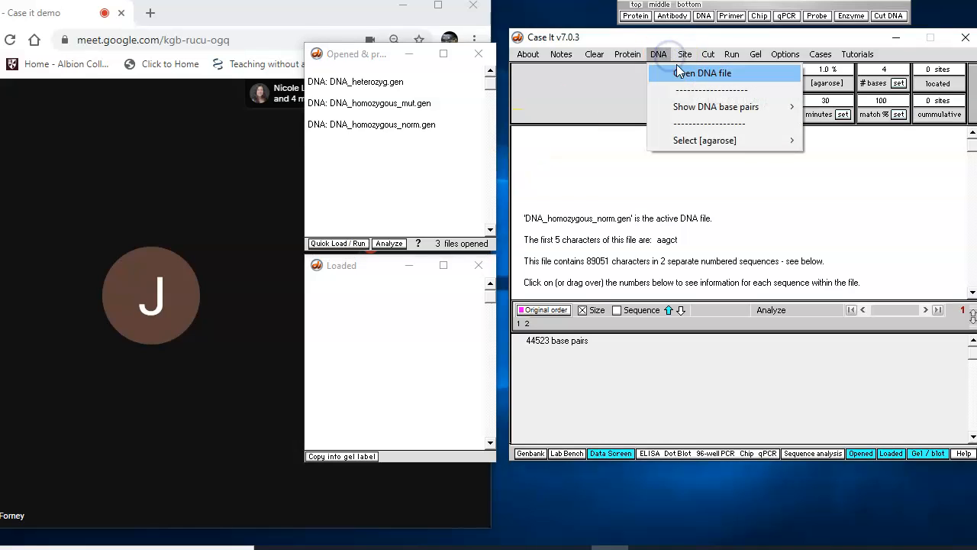
pyautogui.click(691, 73)
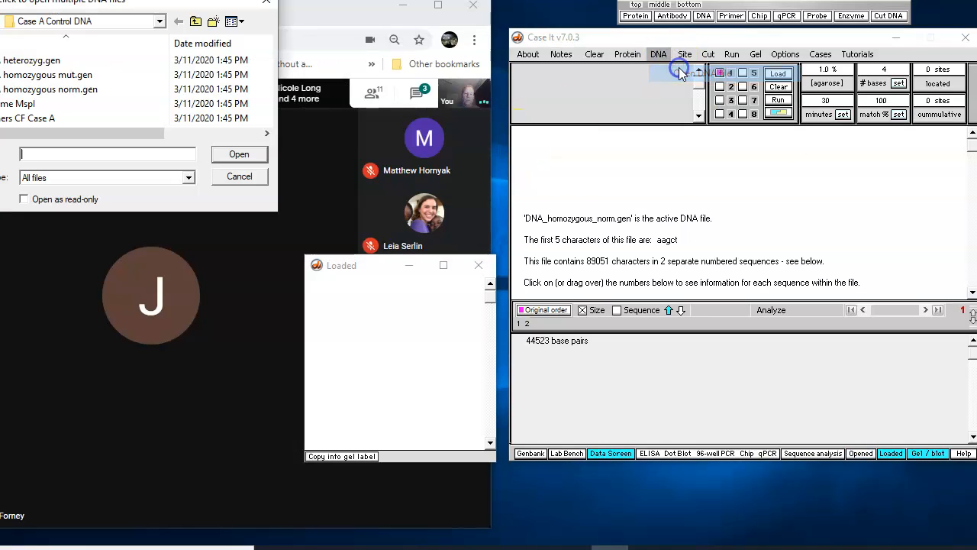
pyautogui.click(195, 21)
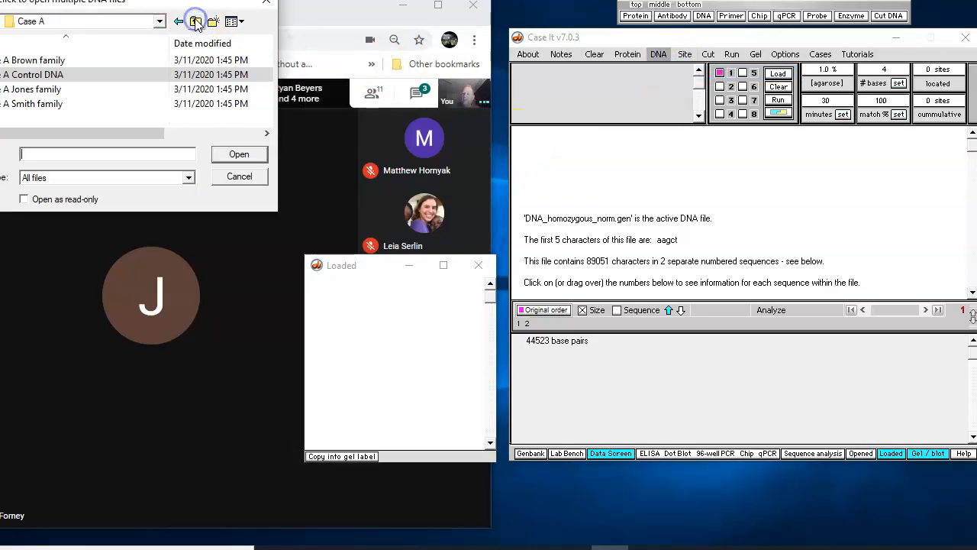
pyautogui.doubleClick(42, 60)
pyautogui.click(23, 61)
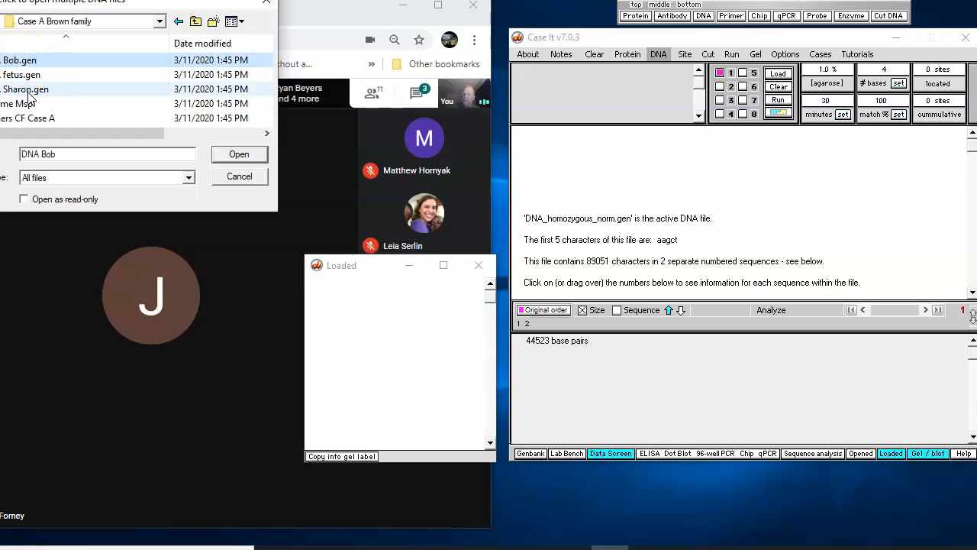
pyautogui.keyDown('shift'); pyautogui.click(27, 89); pyautogui.keyUp('shift')
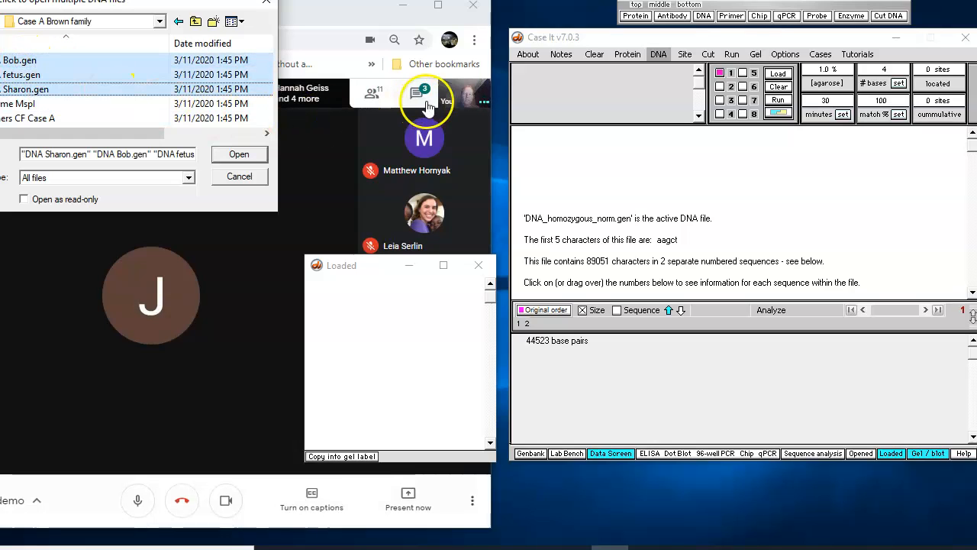
pyautogui.click(239, 154)
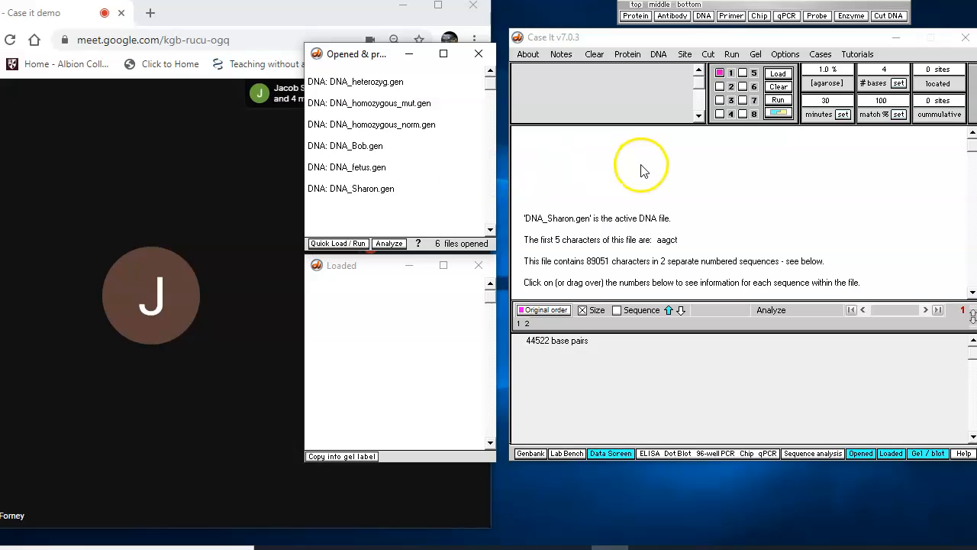
# Open the primer file Primers CF Case A from the Case A Brown family folder.
pyautogui.click(730, 16)
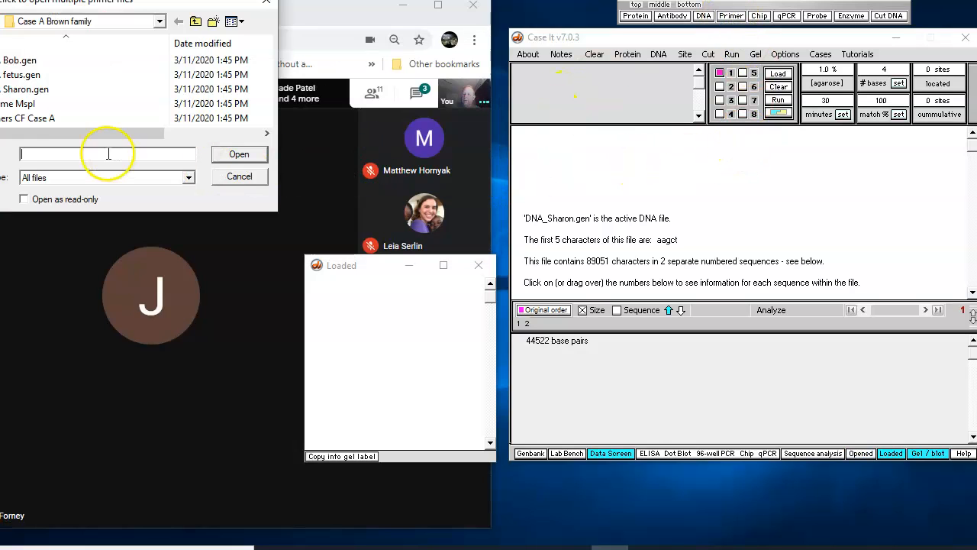
pyautogui.click(47, 119)
pyautogui.click(235, 155)
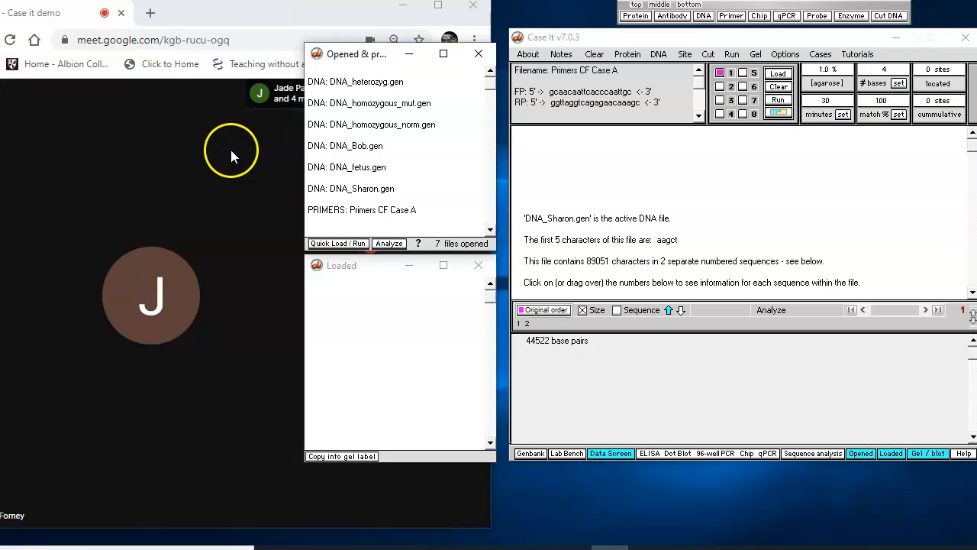
# Run PCR on all six opened DNA files, from DNA_heterozyg.gen through DNA_Sharon.gen, with the Case A primers.
pyautogui.click(323, 82)
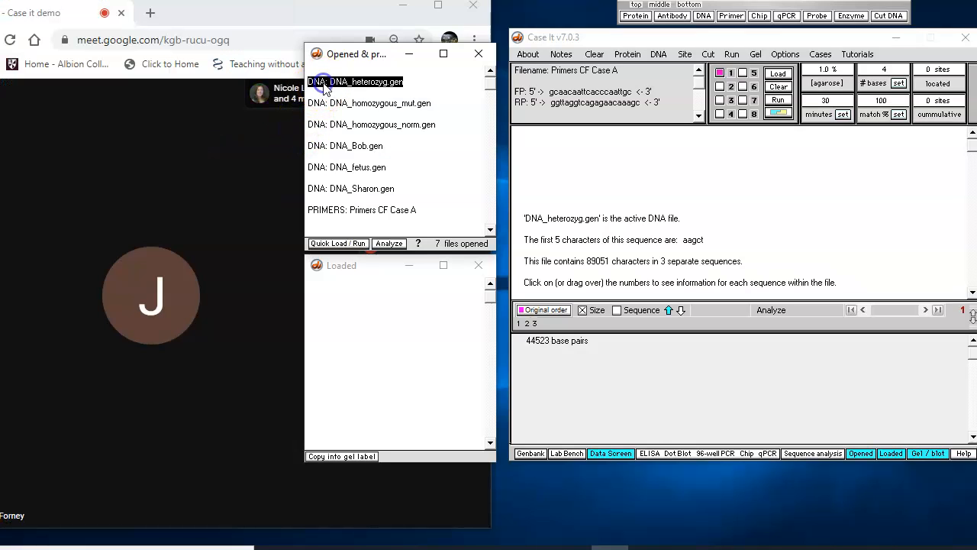
pyautogui.keyDown('shift'); pyautogui.click(336, 191); pyautogui.keyUp('shift')
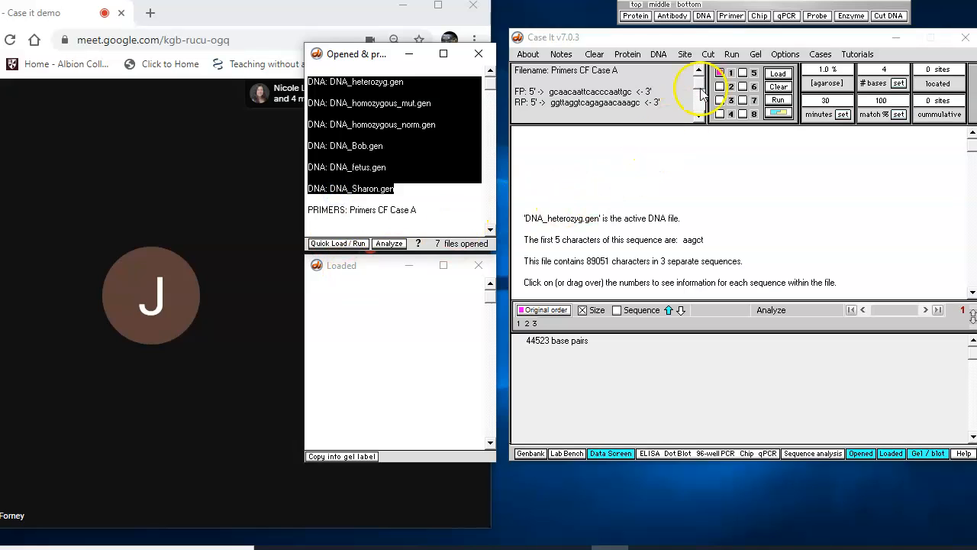
pyautogui.click(731, 54)
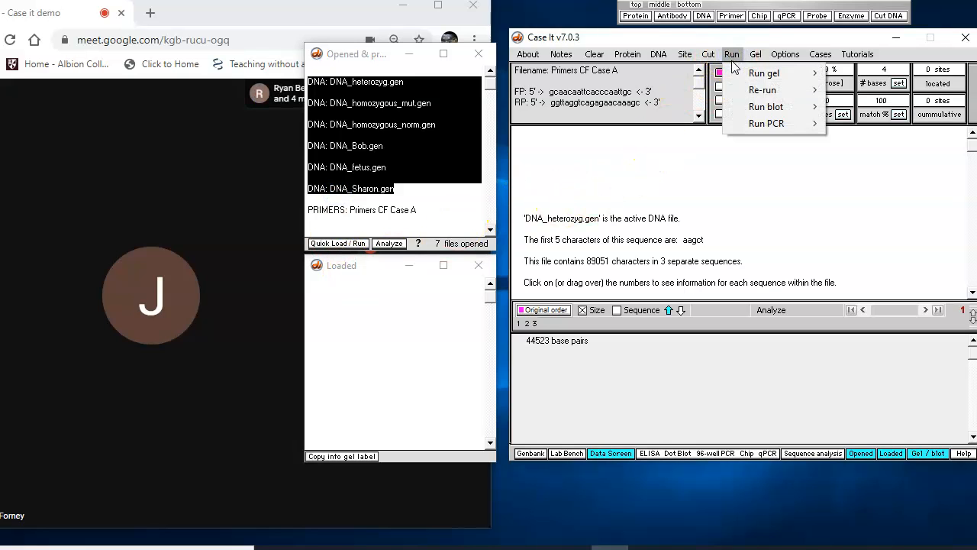
pyautogui.click(758, 123)
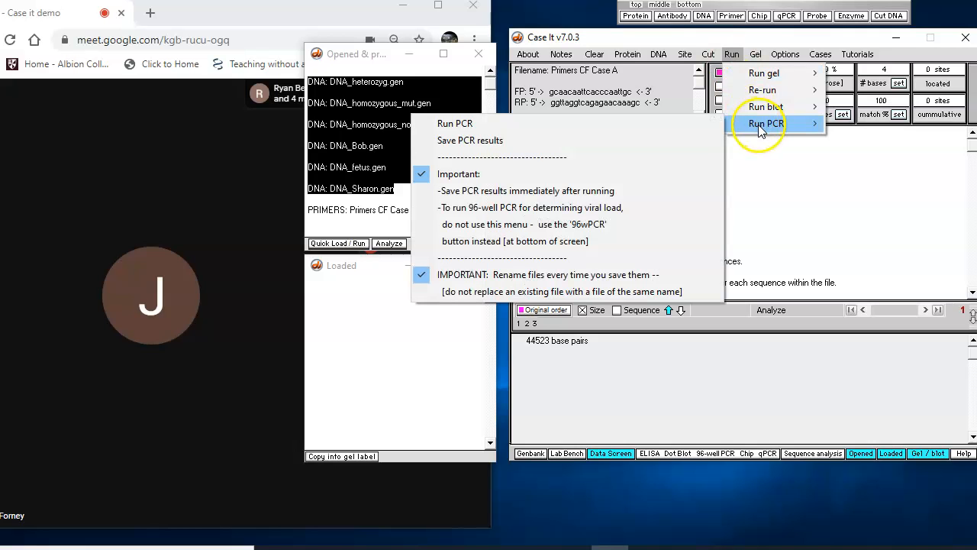
pyautogui.click(668, 124)
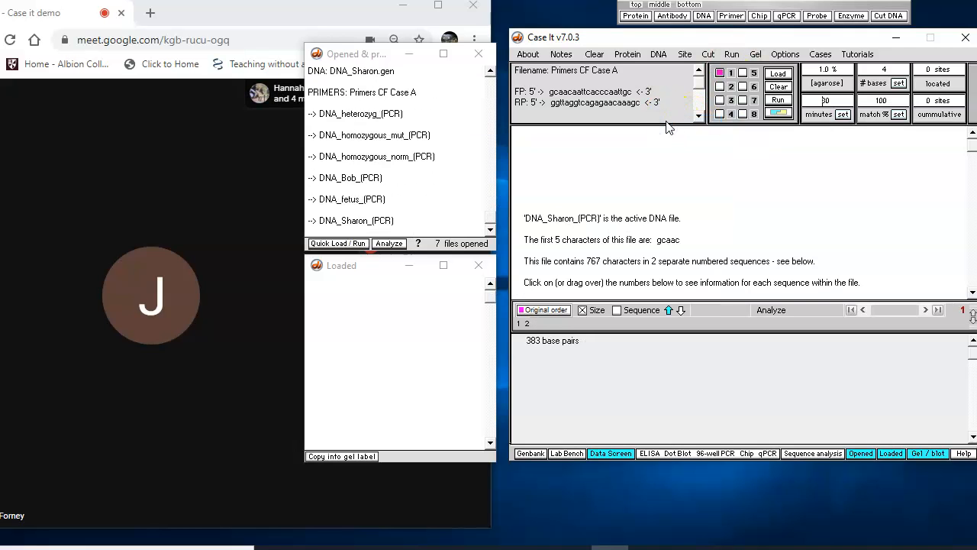
# Load all six PCR products into wells and run the DNA gel in one step, showing light fragments on a dark background.
pyautogui.click(374, 119)
pyautogui.keyDown('shift'); pyautogui.click(363, 221); pyautogui.keyUp('shift')
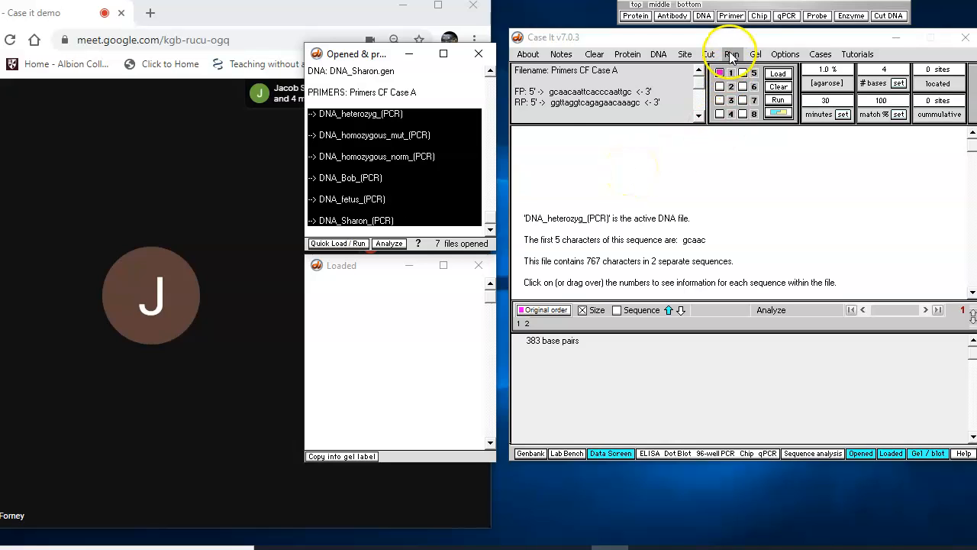
pyautogui.click(340, 244)
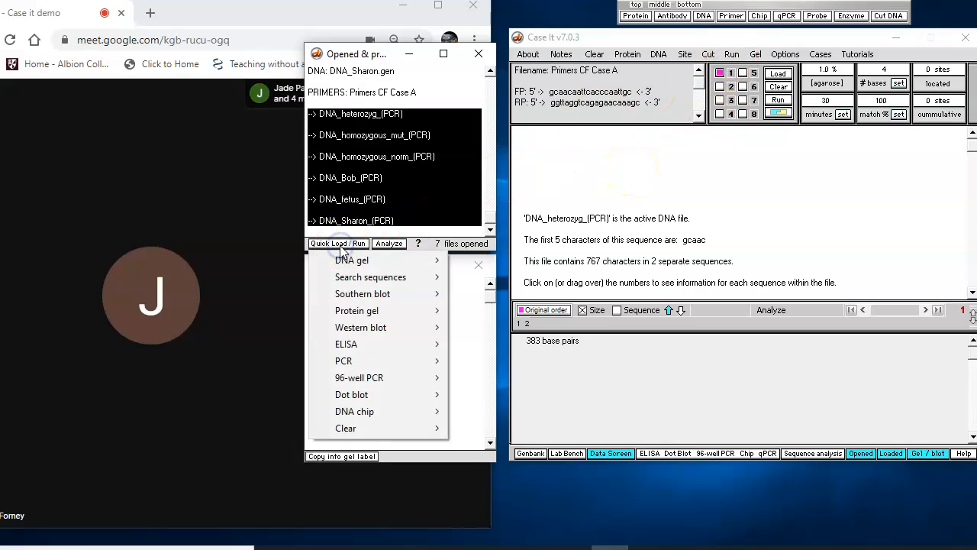
pyautogui.moveTo(345, 262)
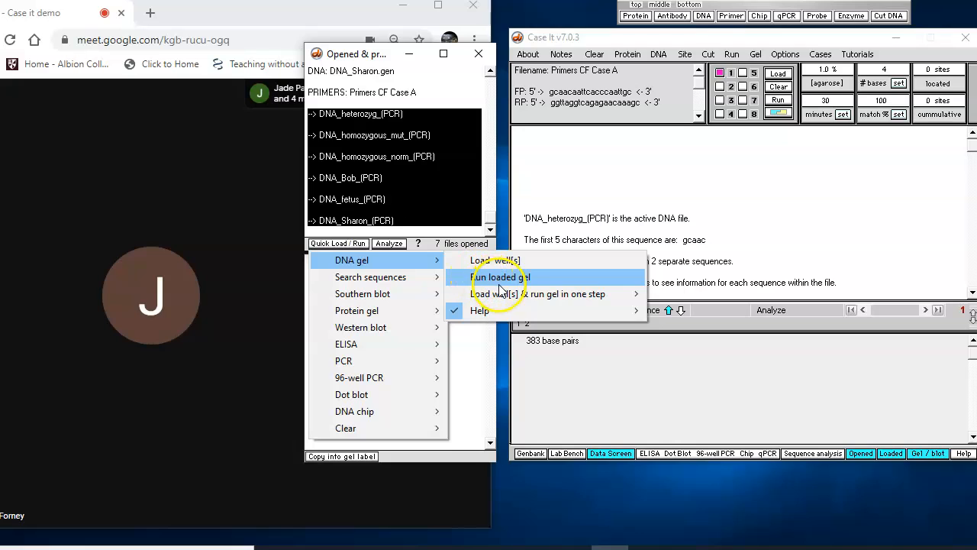
pyautogui.moveTo(504, 298)
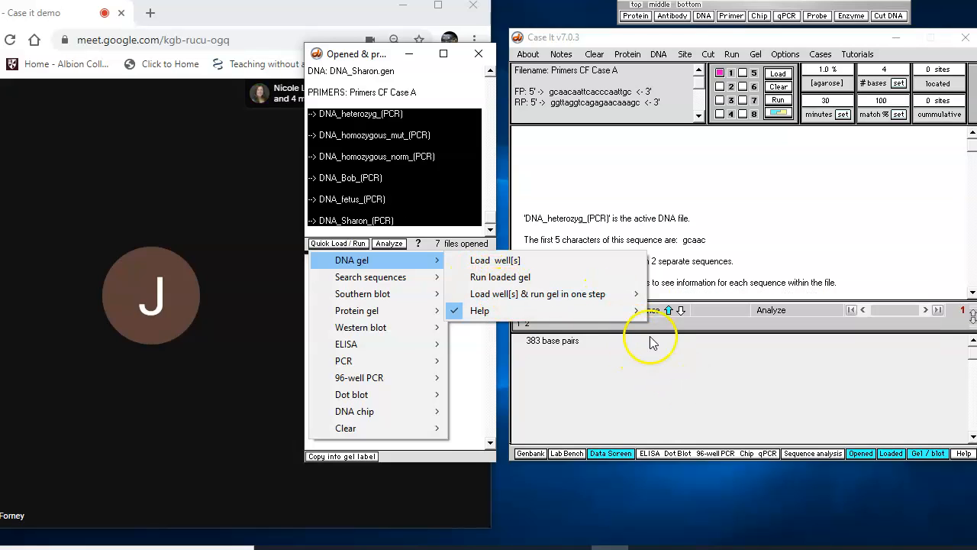
pyautogui.moveTo(600, 299)
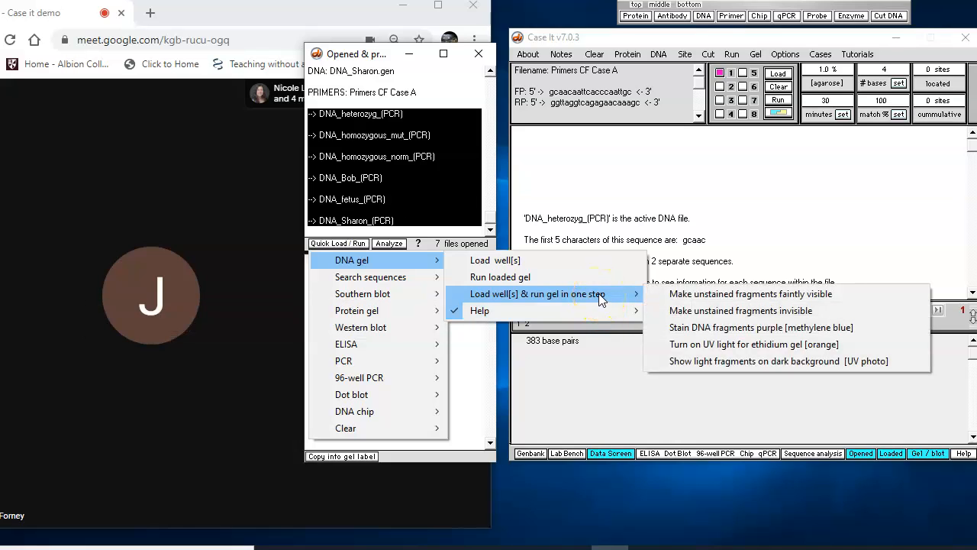
pyautogui.click(712, 362)
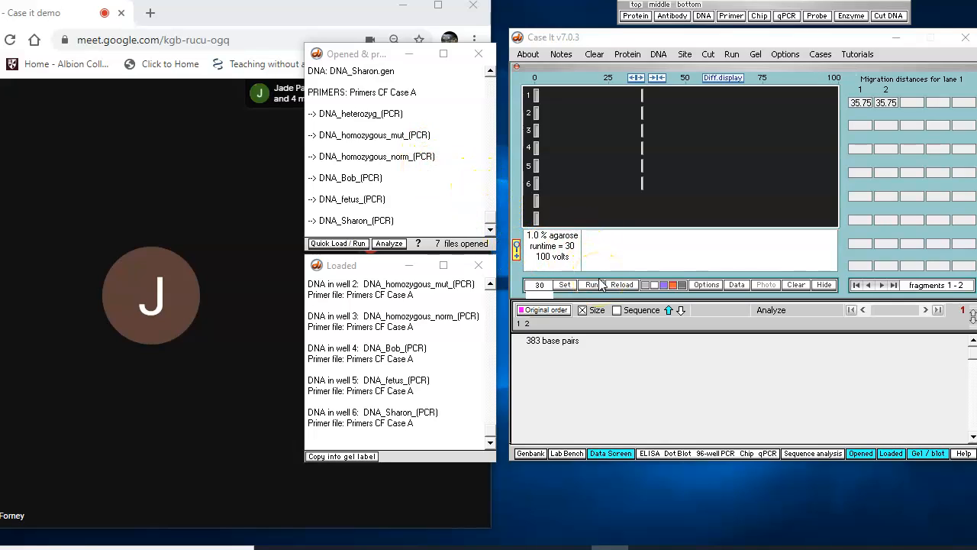
# Show the base sequence of the PCR fragment instead of its size.
pyautogui.click(514, 178)
pyautogui.click(537, 183)
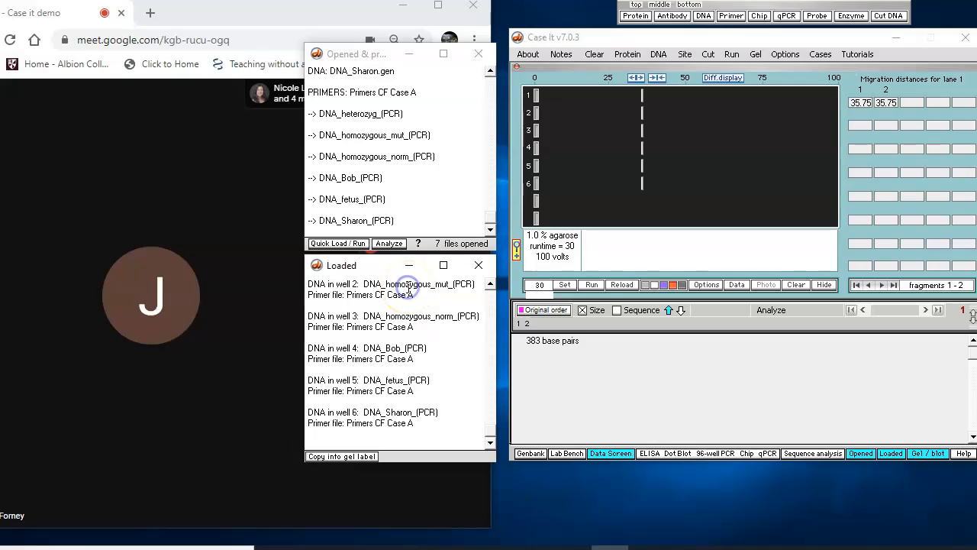
pyautogui.click(618, 310)
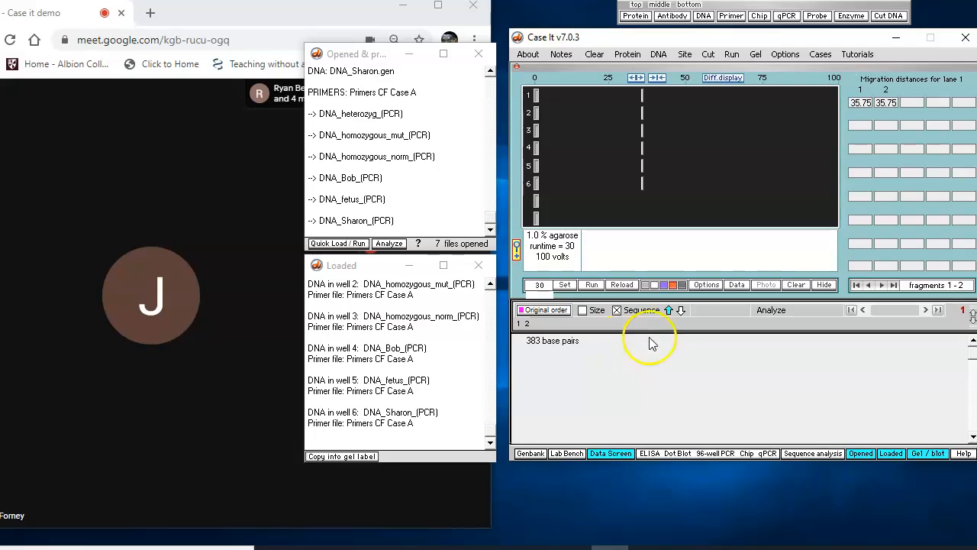
pyautogui.click(683, 309)
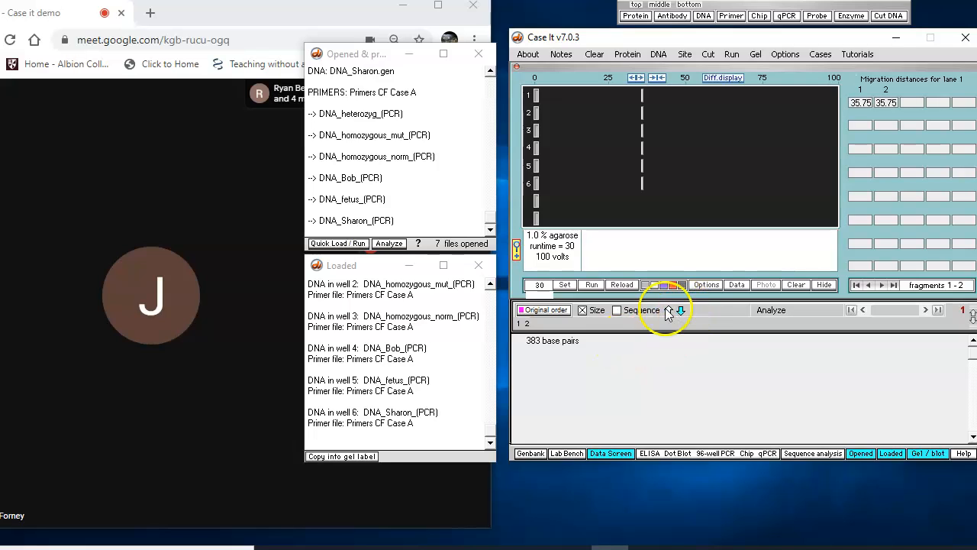
pyautogui.click(617, 310)
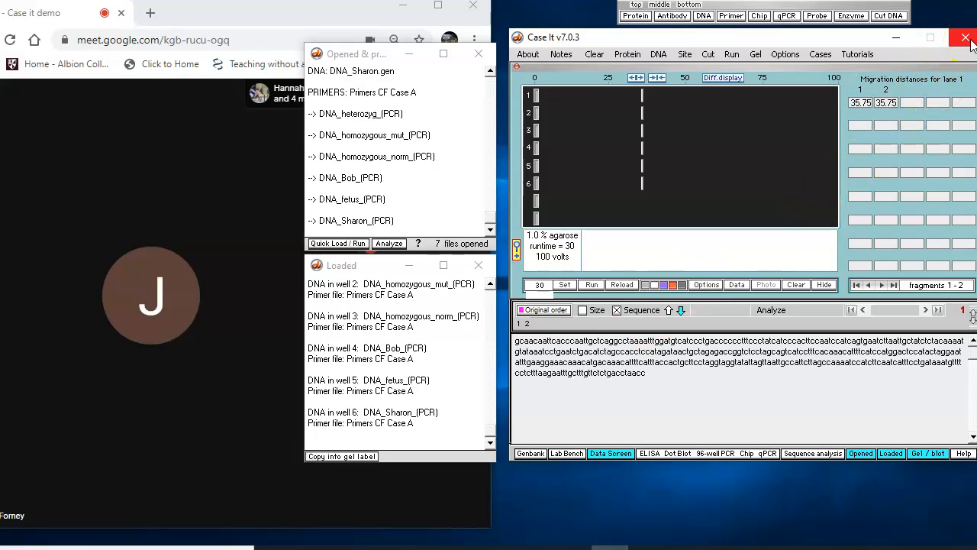
# Close Case It, switch to Google Meet in a maximized window and show the meeting chat.
pyautogui.click(965, 38)
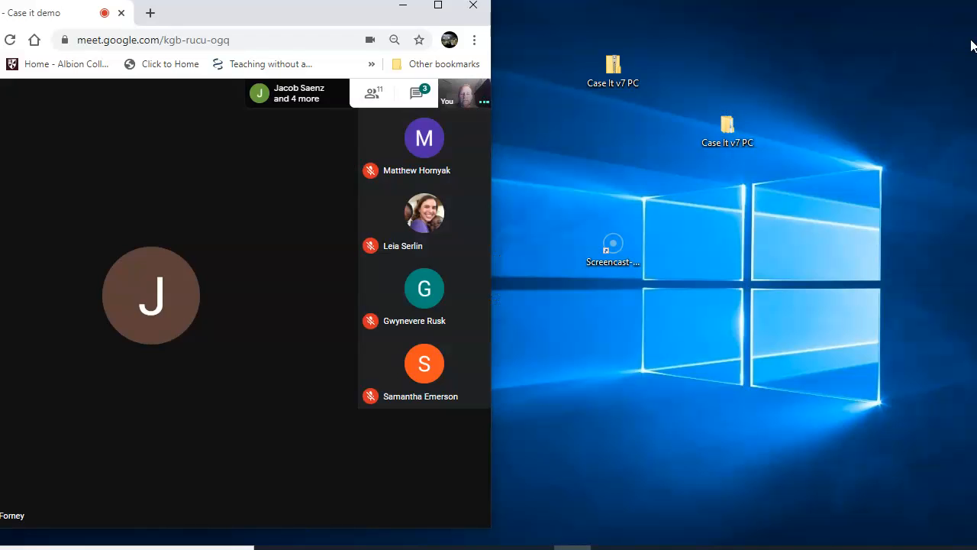
pyautogui.click(626, 61)
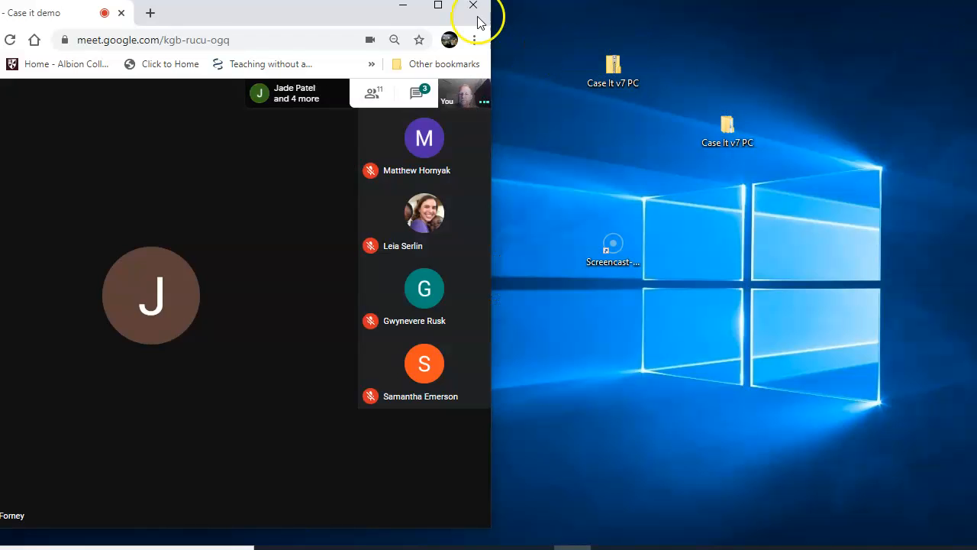
pyautogui.click(437, 9)
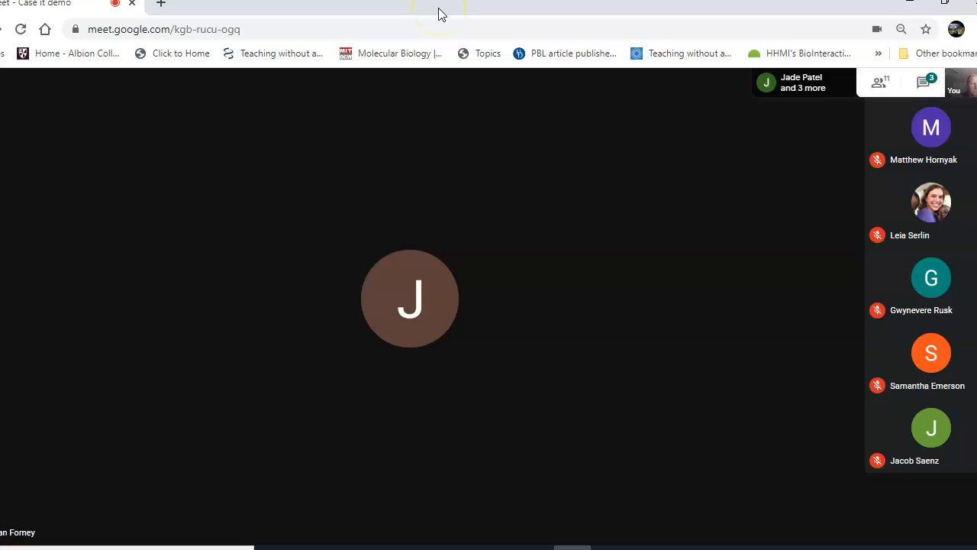
pyautogui.click(922, 83)
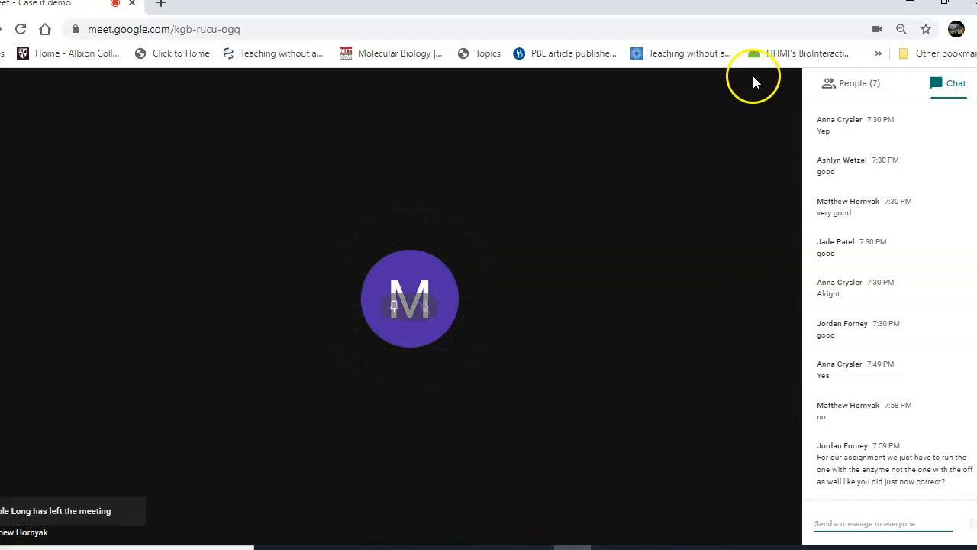
# Switch from the meeting to the Screencast-O-Matic recorder window.
pyautogui.click(760, 29)
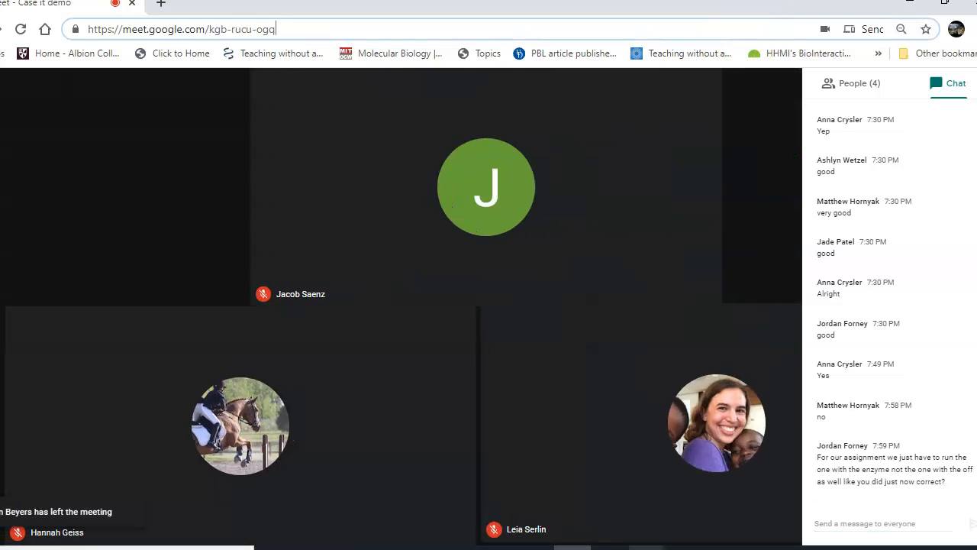
pyautogui.click(647, 547)
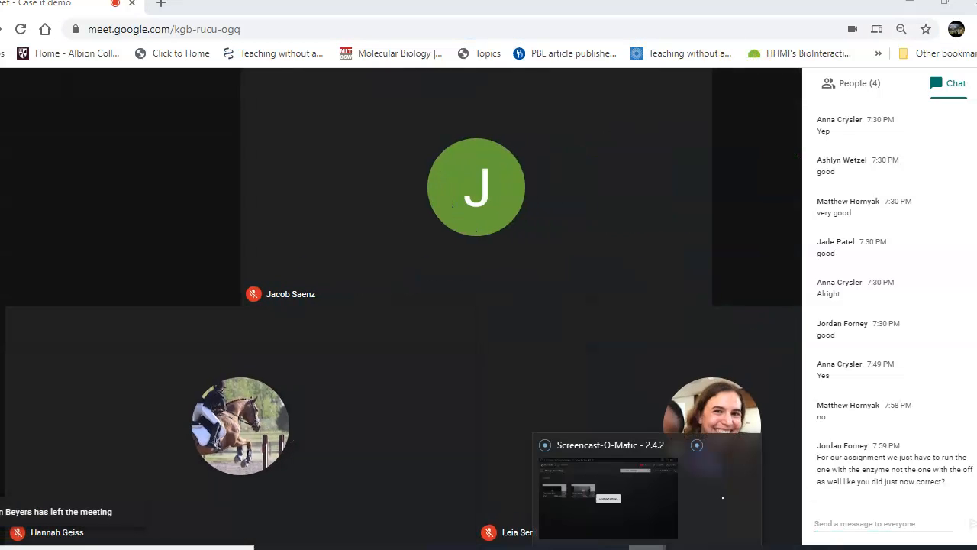
pyautogui.click(639, 514)
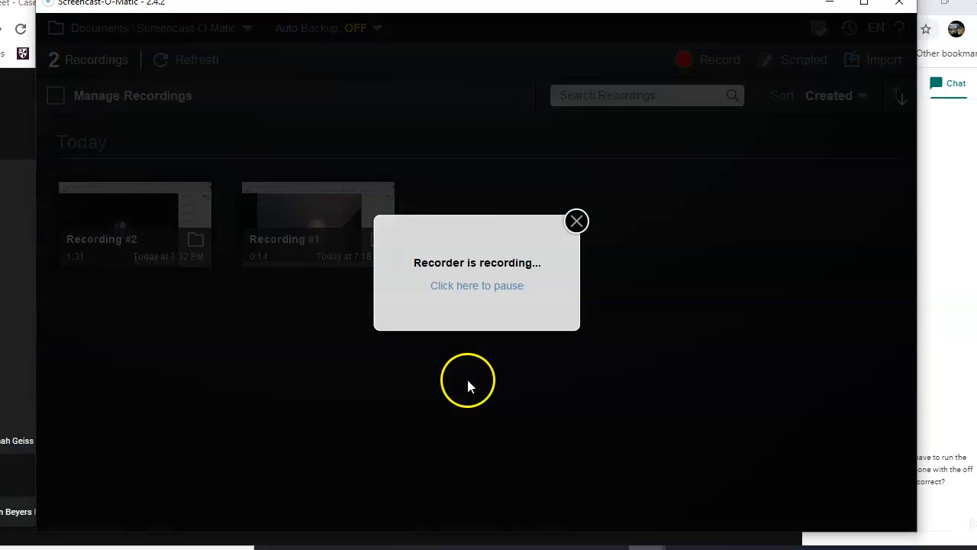